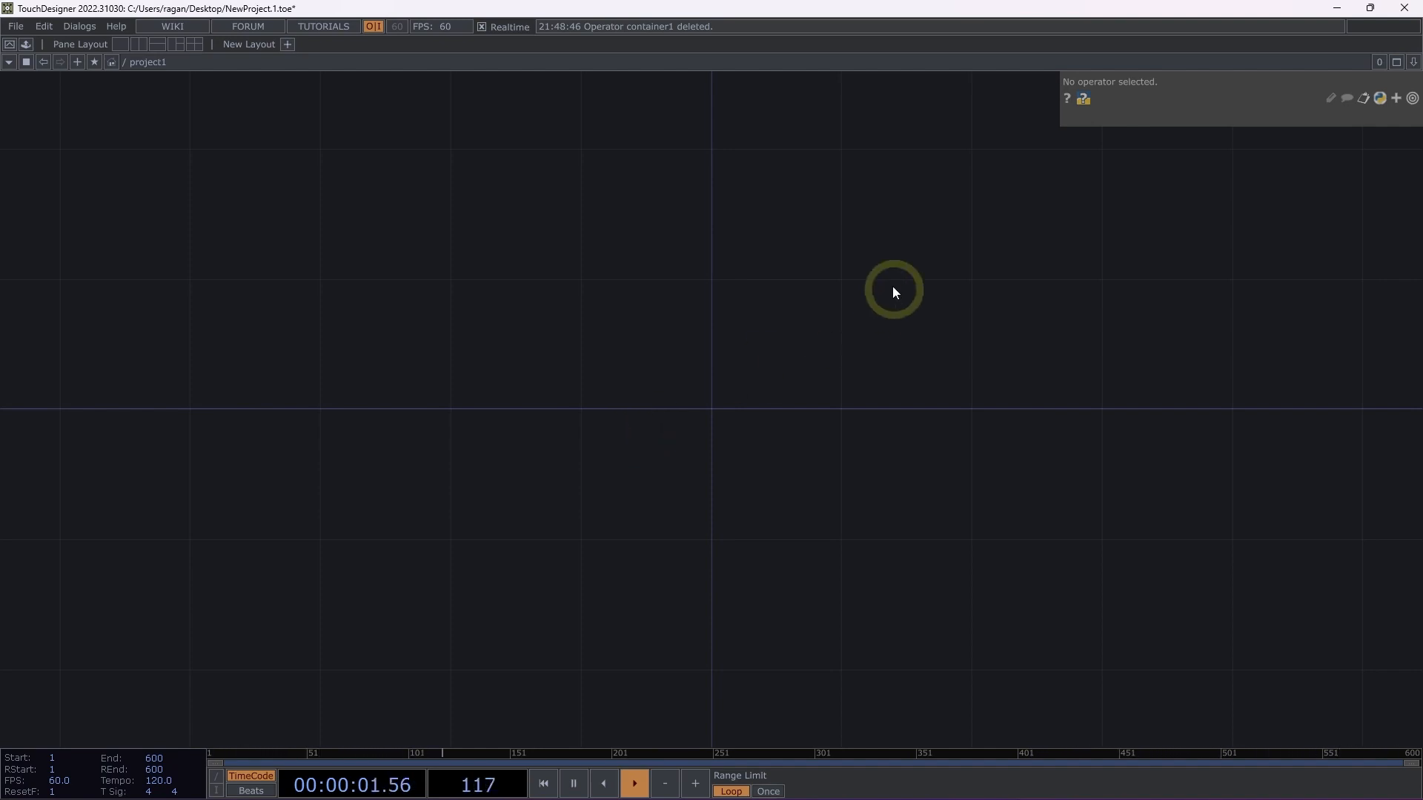
Add a Container COMP to the project1 network.
{"action": "double_click", "coordinate": [718, 388]}
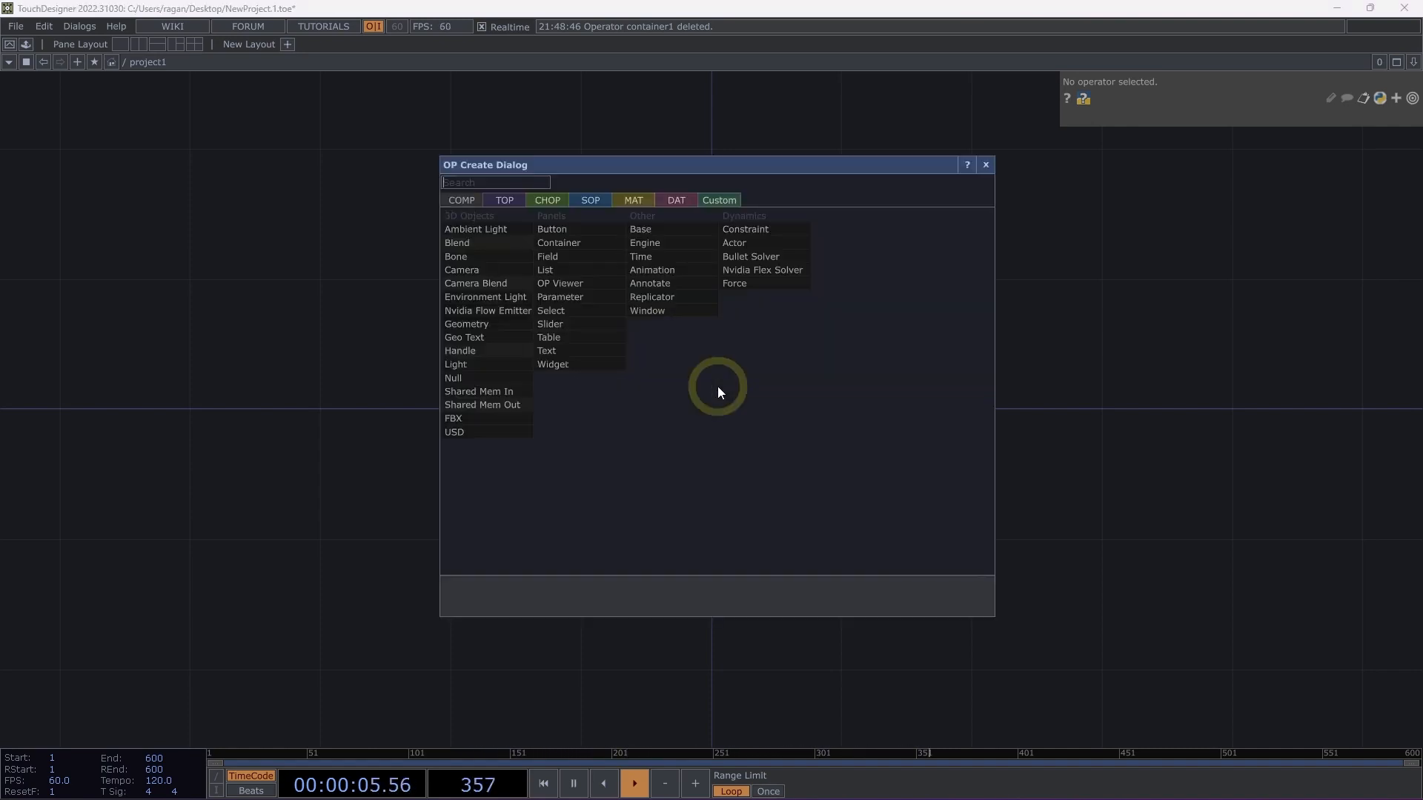
{"action": "type", "text": "con"}
{"action": "left_click", "coordinate": [584, 245]}
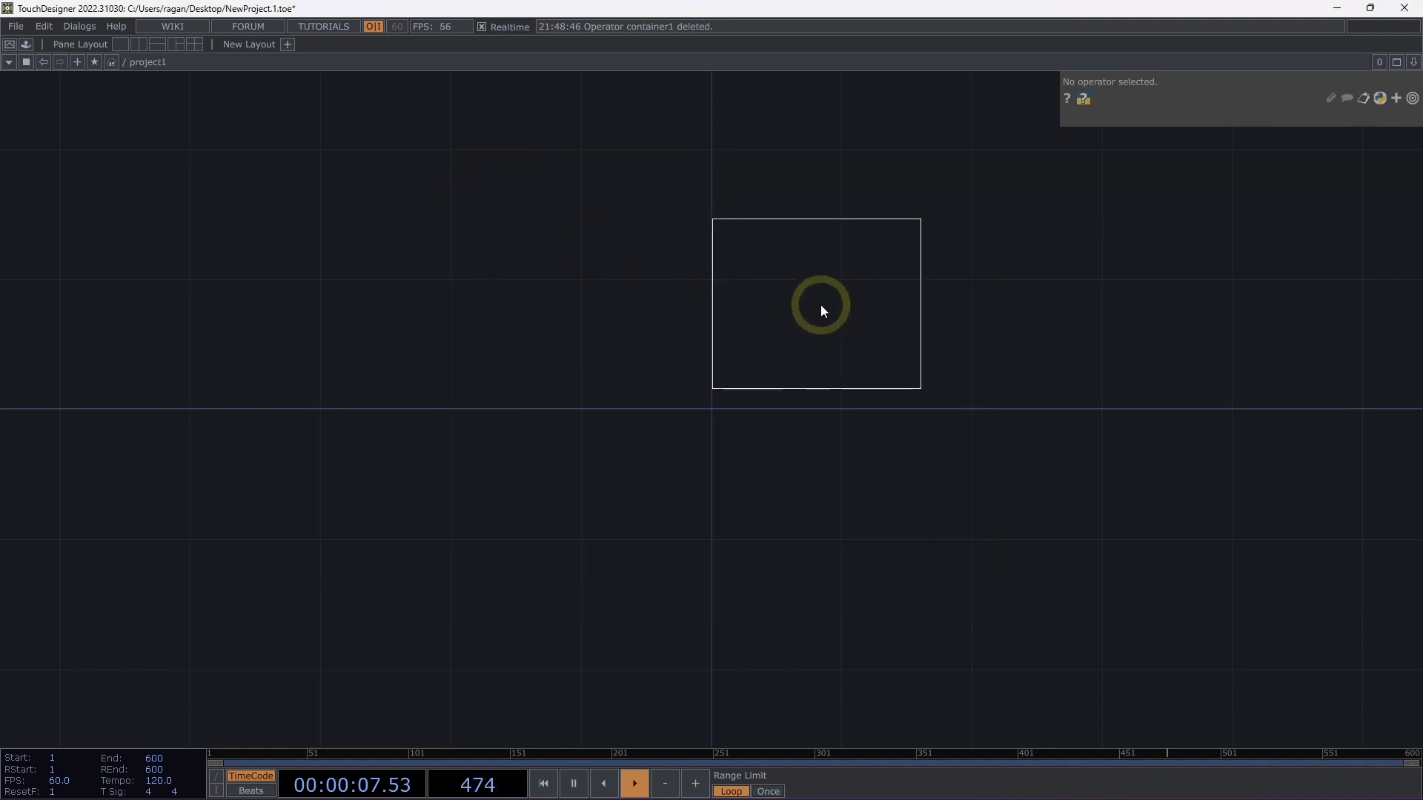
{"action": "left_click", "coordinate": [816, 311]}
{"action": "left_click_drag", "start_coordinate": [860, 477], "coordinate": [546, 475]}
{"action": "mouse_move", "coordinate": [448, 318]}
{"action": "left_mouse_down"}
{"action": "mouse_move", "coordinate": [483, 370]}
{"action": "mouse_move", "coordinate": [467, 323]}
{"action": "left_mouse_up"}
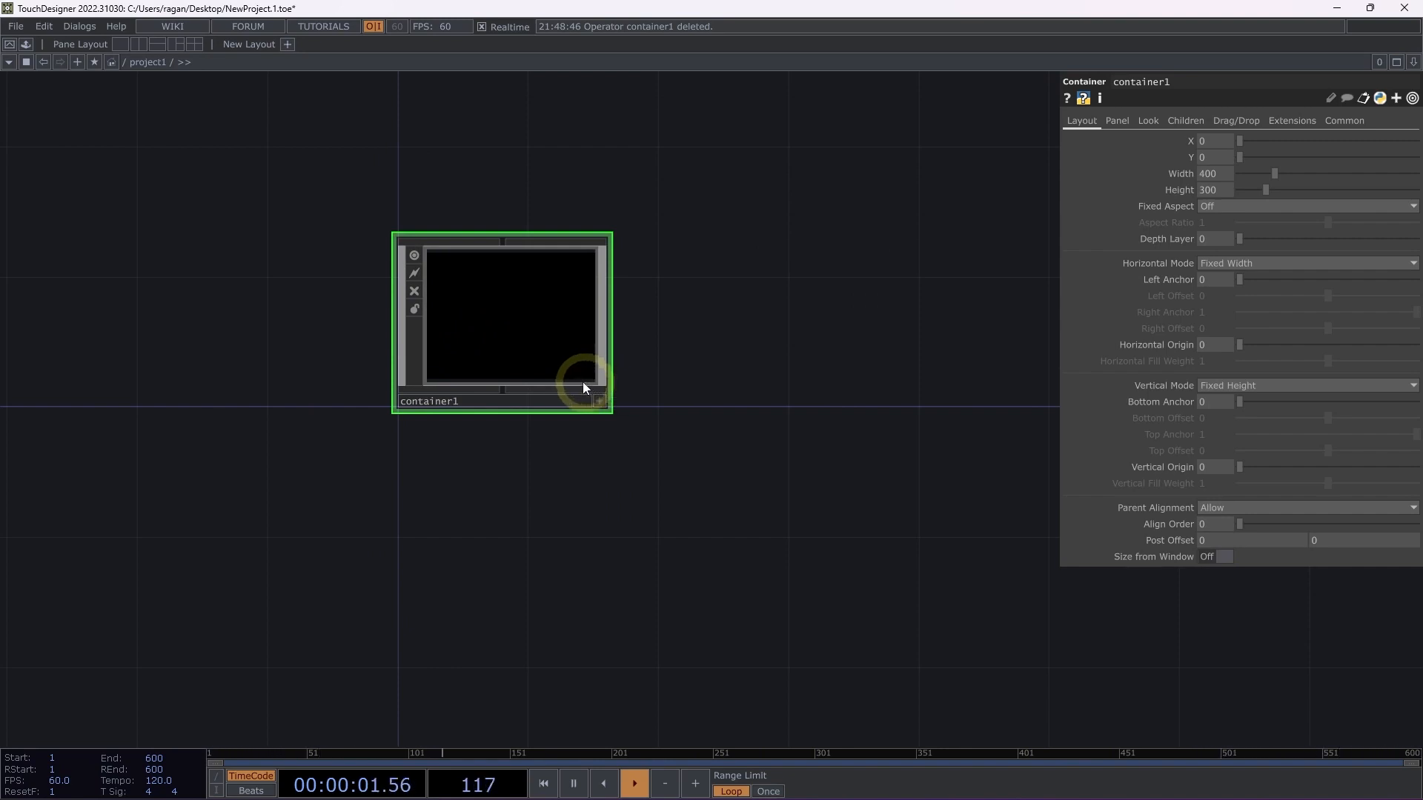
Enter container1 and add a Button COMP to its network.
{"action": "scroll", "coordinate": [583, 381], "scroll_direction": "up", "scroll_amount": 10}
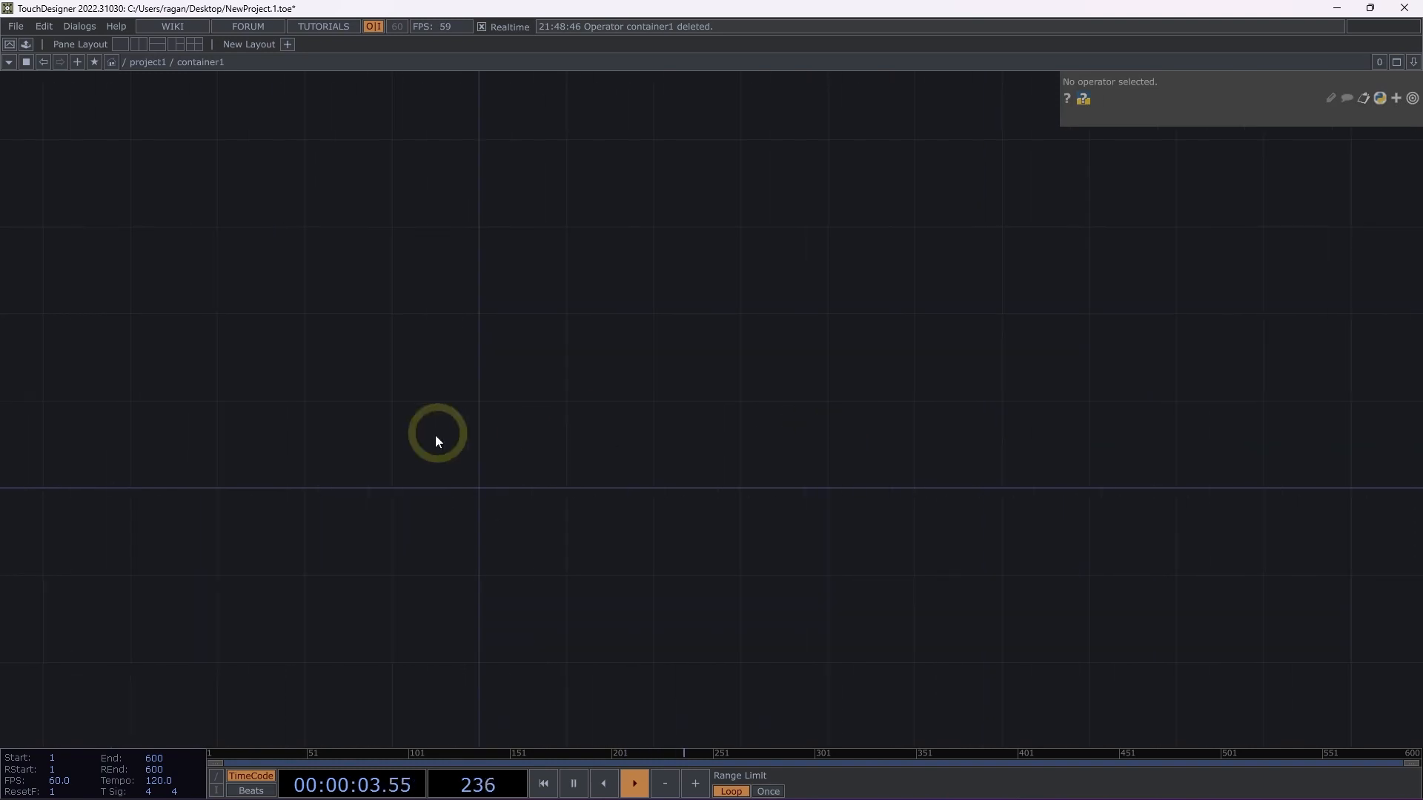
{"action": "key", "text": "Tab"}
{"action": "type", "text": "b"}
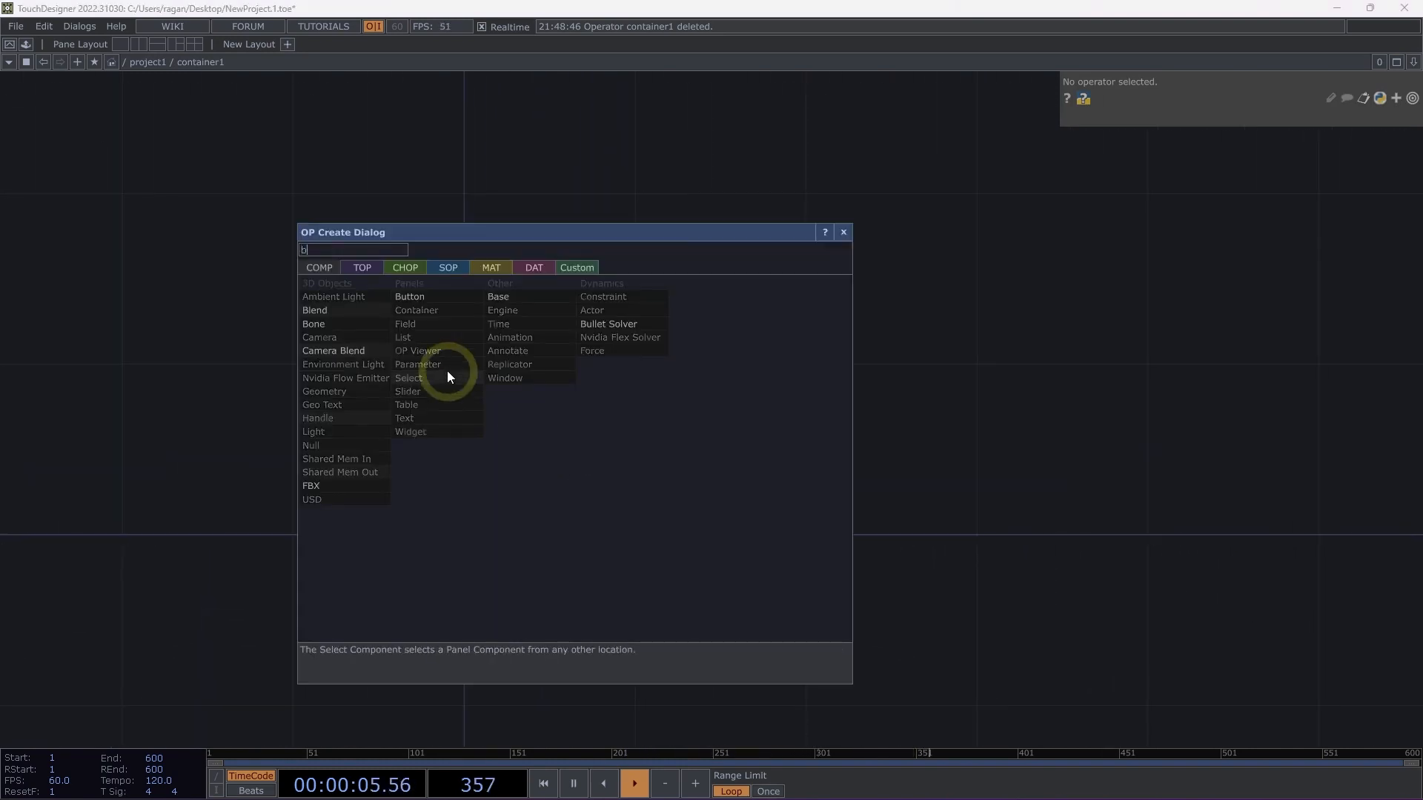
{"action": "left_click", "coordinate": [452, 299]}
{"action": "left_click", "coordinate": [601, 369]}
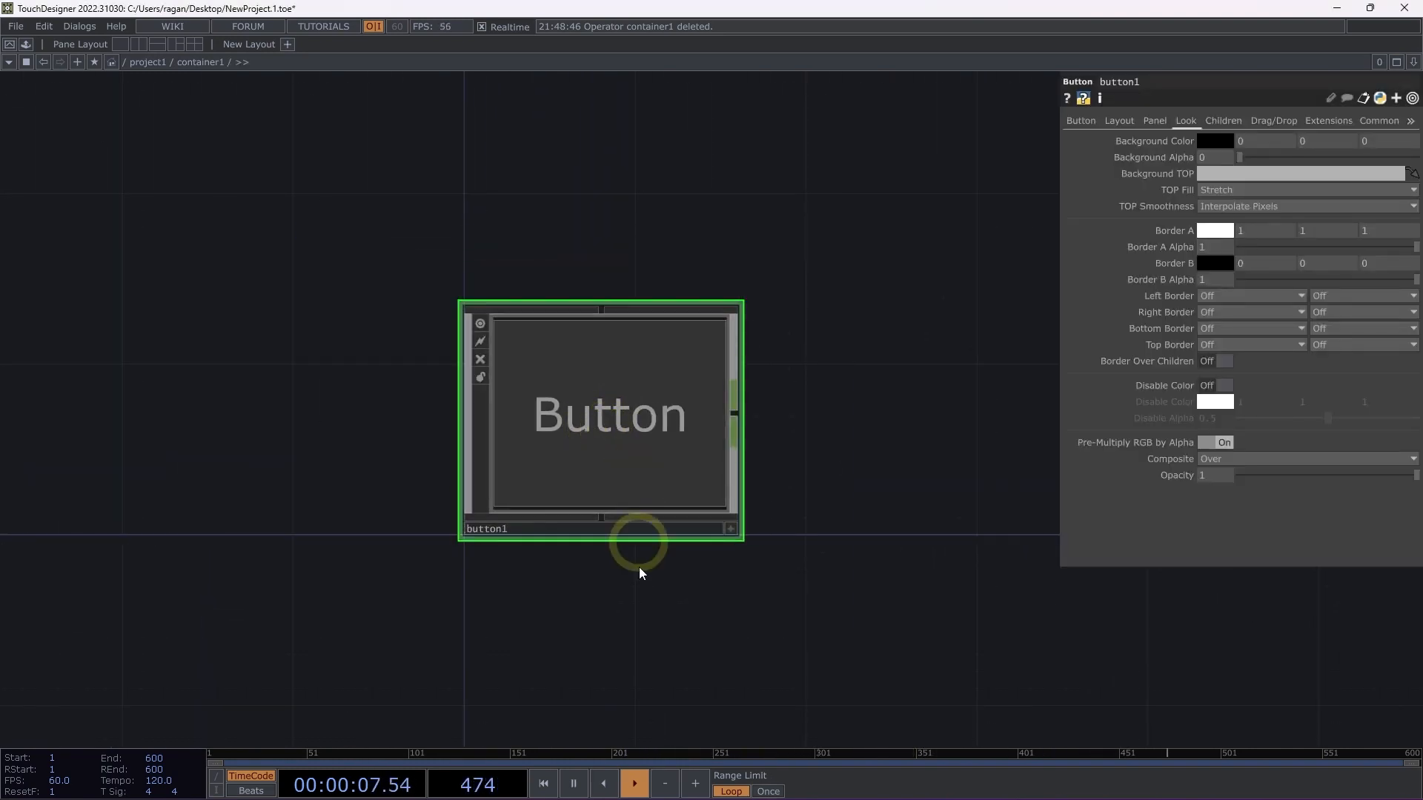
Add a Slider COMP below the button inside container1.
{"action": "left_click_drag", "start_coordinate": [644, 667], "coordinate": [535, 318]}
{"action": "scroll", "coordinate": [537, 341], "scroll_direction": "down", "scroll_amount": 3}
{"action": "key", "text": "Tab"}
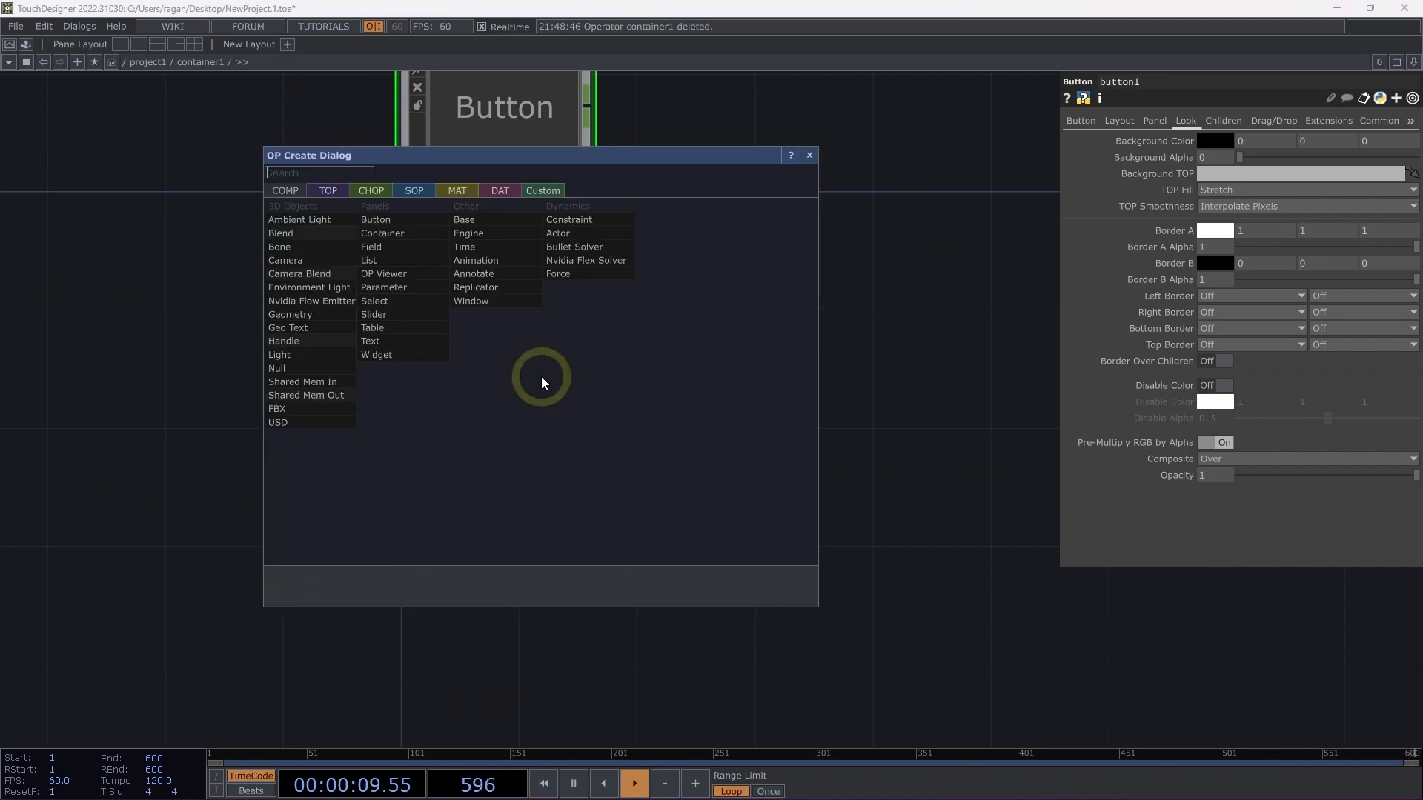
{"action": "type", "text": "sli"}
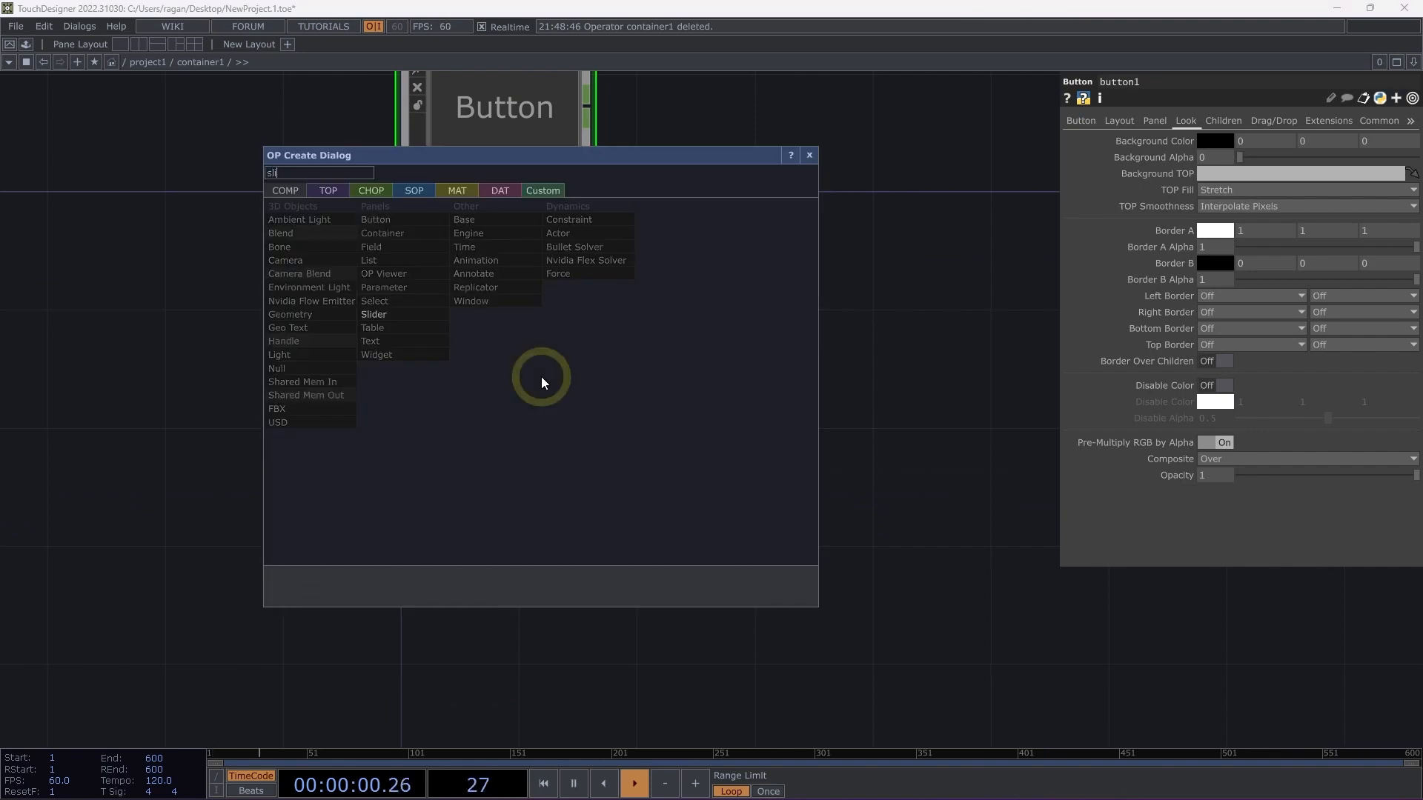
{"action": "left_click", "coordinate": [411, 315]}
{"action": "left_click", "coordinate": [494, 361]}
{"action": "left_click_drag", "start_coordinate": [738, 290], "coordinate": [536, 365]}
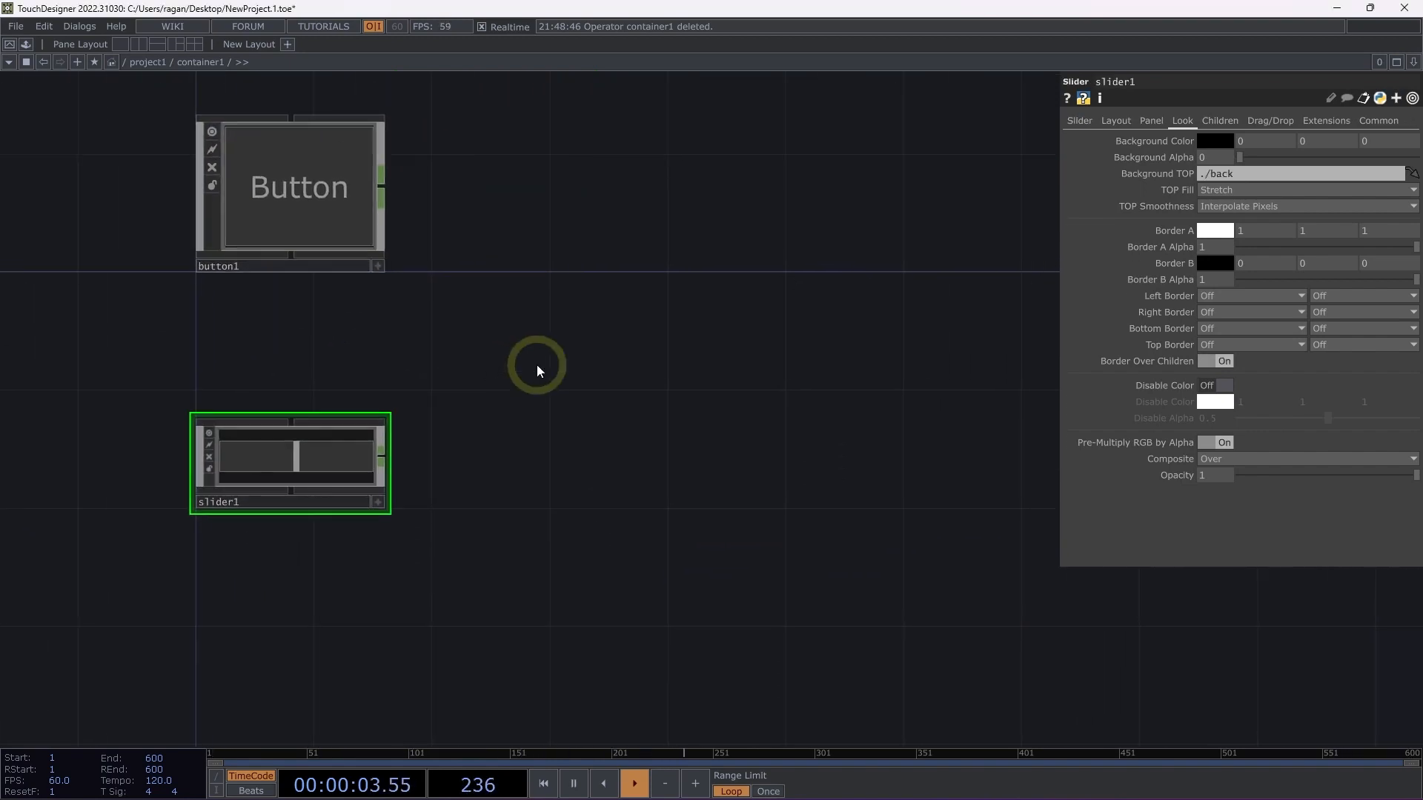
Add a Merge CHOP to the right of the button in container1.
{"action": "key", "text": "Tab"}
{"action": "type", "text": "merge"}
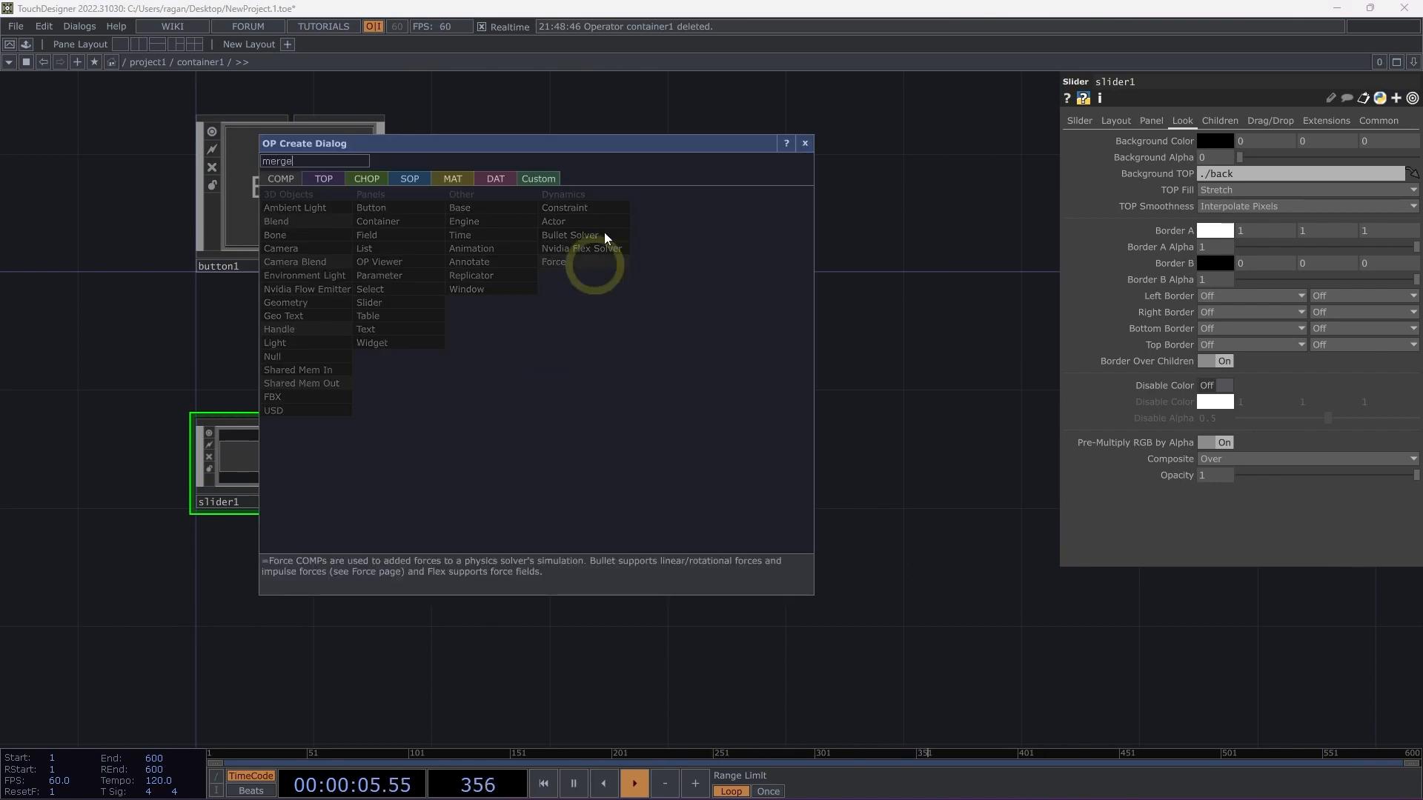
{"action": "left_click", "coordinate": [357, 180]}
{"action": "left_click", "coordinate": [580, 273]}
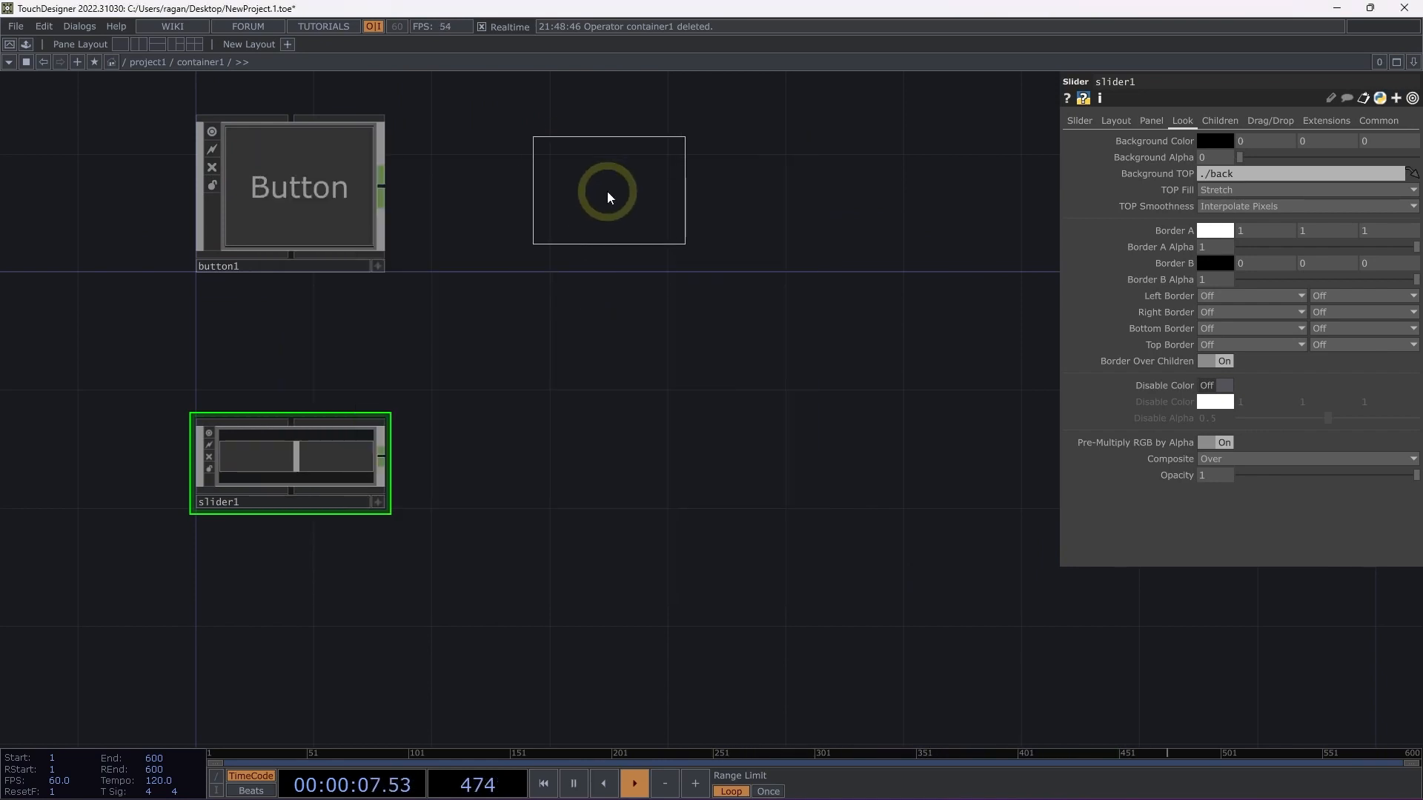
{"action": "left_click", "coordinate": [608, 192]}
{"action": "left_click_drag", "start_coordinate": [609, 192], "coordinate": [628, 222]}
Wire the outputs of both button1 and slider1 into the Merge CHOP.
{"action": "left_click_drag", "start_coordinate": [438, 146], "coordinate": [312, 533]}
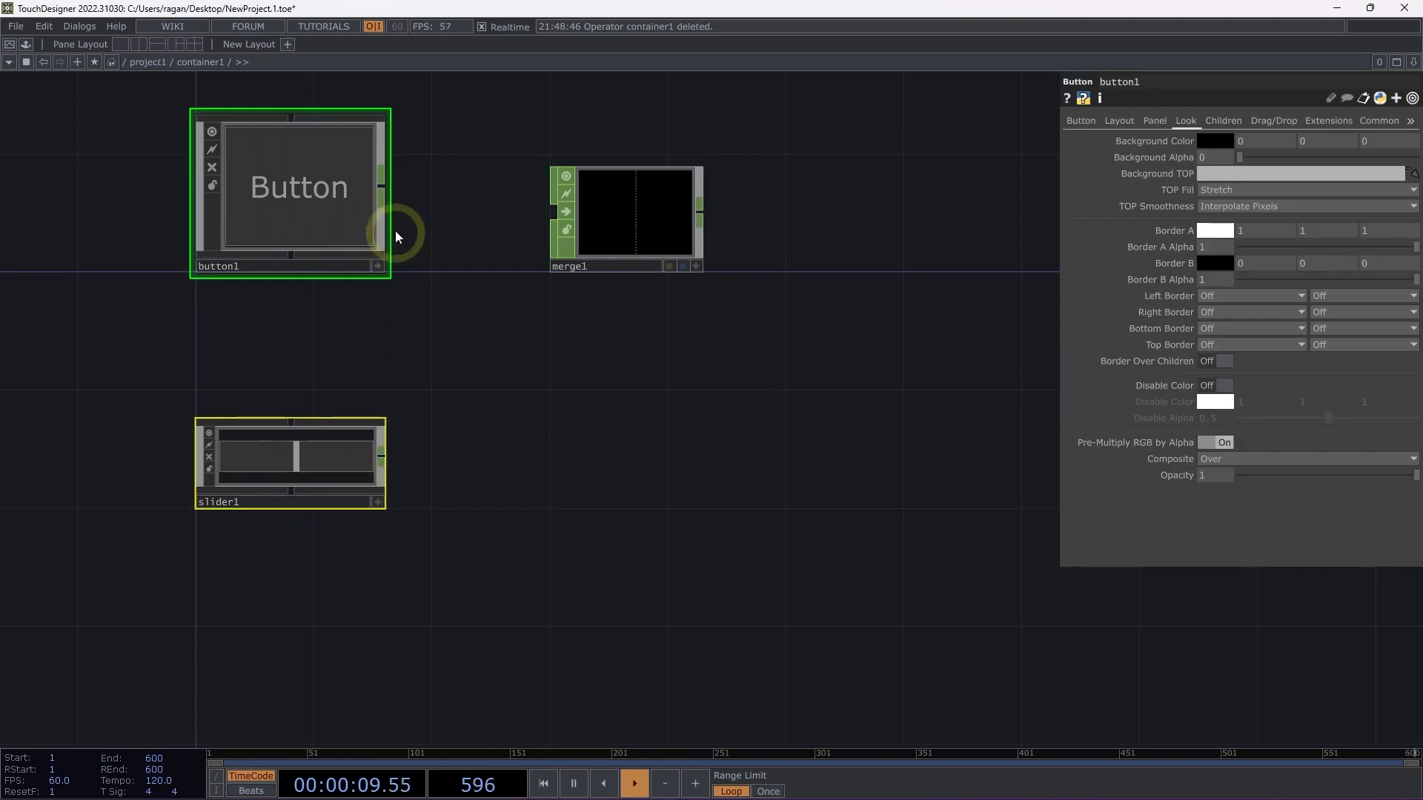
{"action": "left_click_drag", "start_coordinate": [399, 189], "coordinate": [581, 233]}
{"action": "left_click_drag", "start_coordinate": [563, 233], "coordinate": [735, 258]}
{"action": "left_click_drag", "start_coordinate": [824, 415], "coordinate": [406, 487]}
Append a Null CHOP to the output of merge1 and place it beside the merge.
{"action": "left_click", "coordinate": [377, 357]}
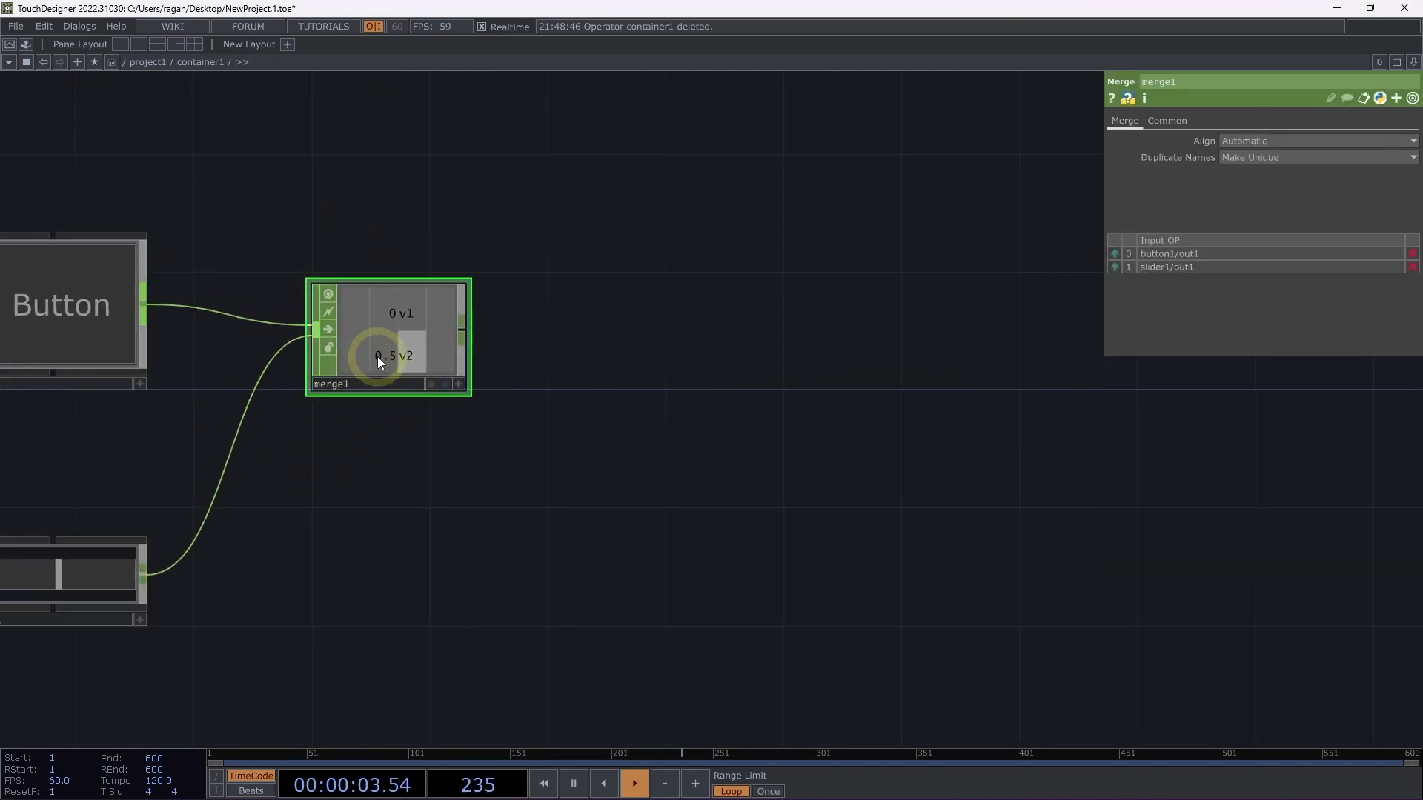
{"action": "key", "text": "ctrl+alt+n"}
{"action": "left_click", "coordinate": [718, 323]}
{"action": "left_click_drag", "start_coordinate": [700, 302], "coordinate": [622, 325]}
Add a Select CHOP to the right of null1 and set its CHOPs reference to null1.
{"action": "left_click_drag", "start_coordinate": [837, 395], "coordinate": [918, 407]}
{"action": "key", "text": "Tab"}
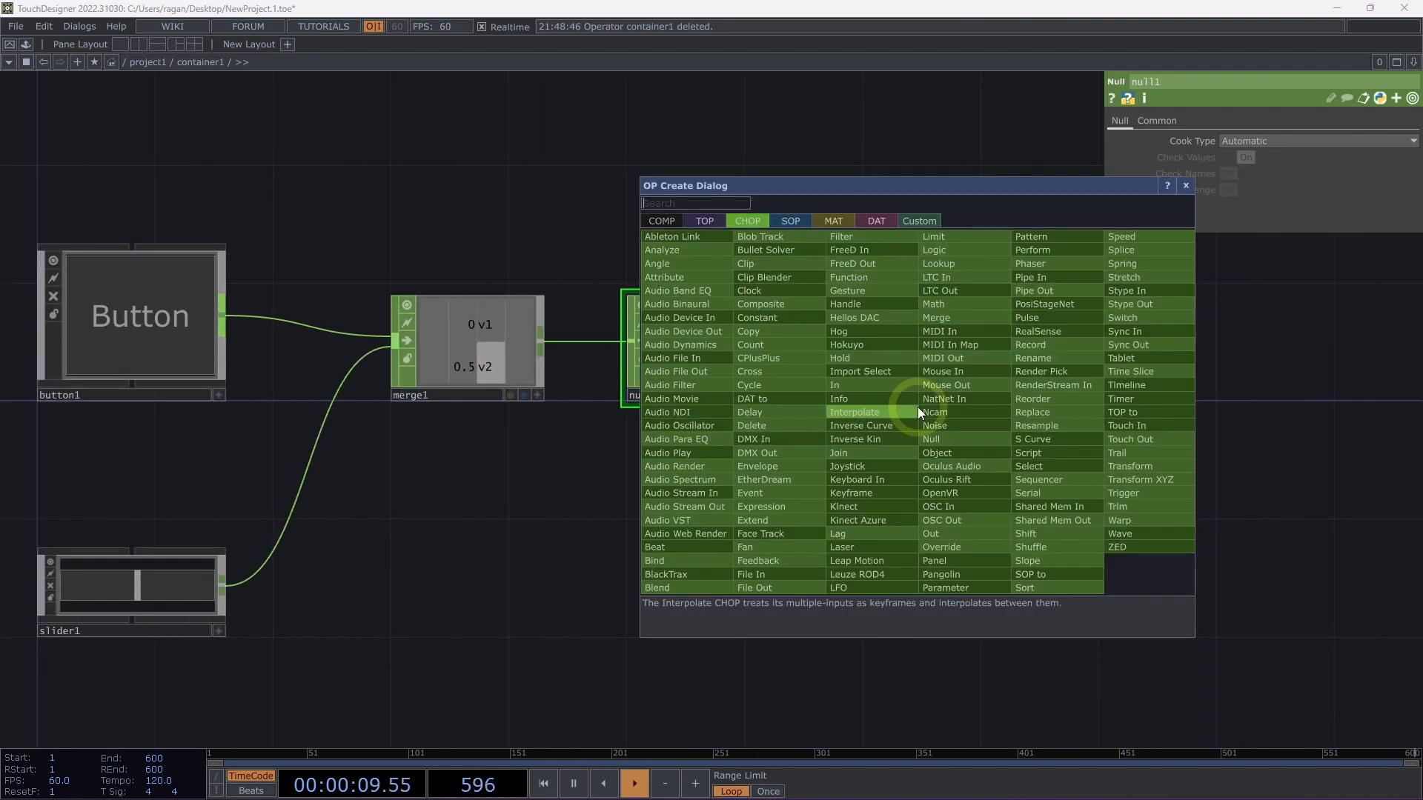
{"action": "type", "text": "sele"}
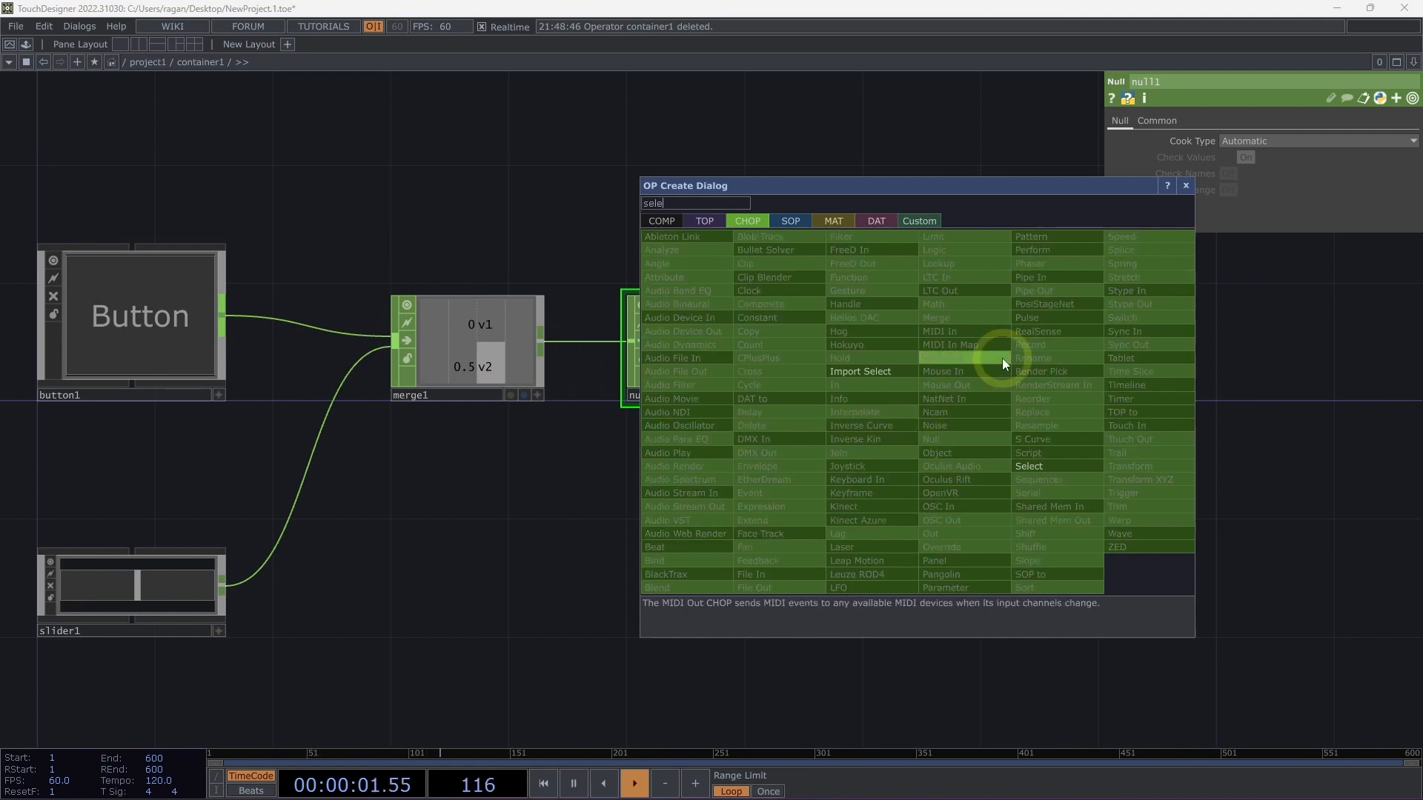
{"action": "left_click", "coordinate": [1066, 469]}
{"action": "left_click", "coordinate": [1045, 348]}
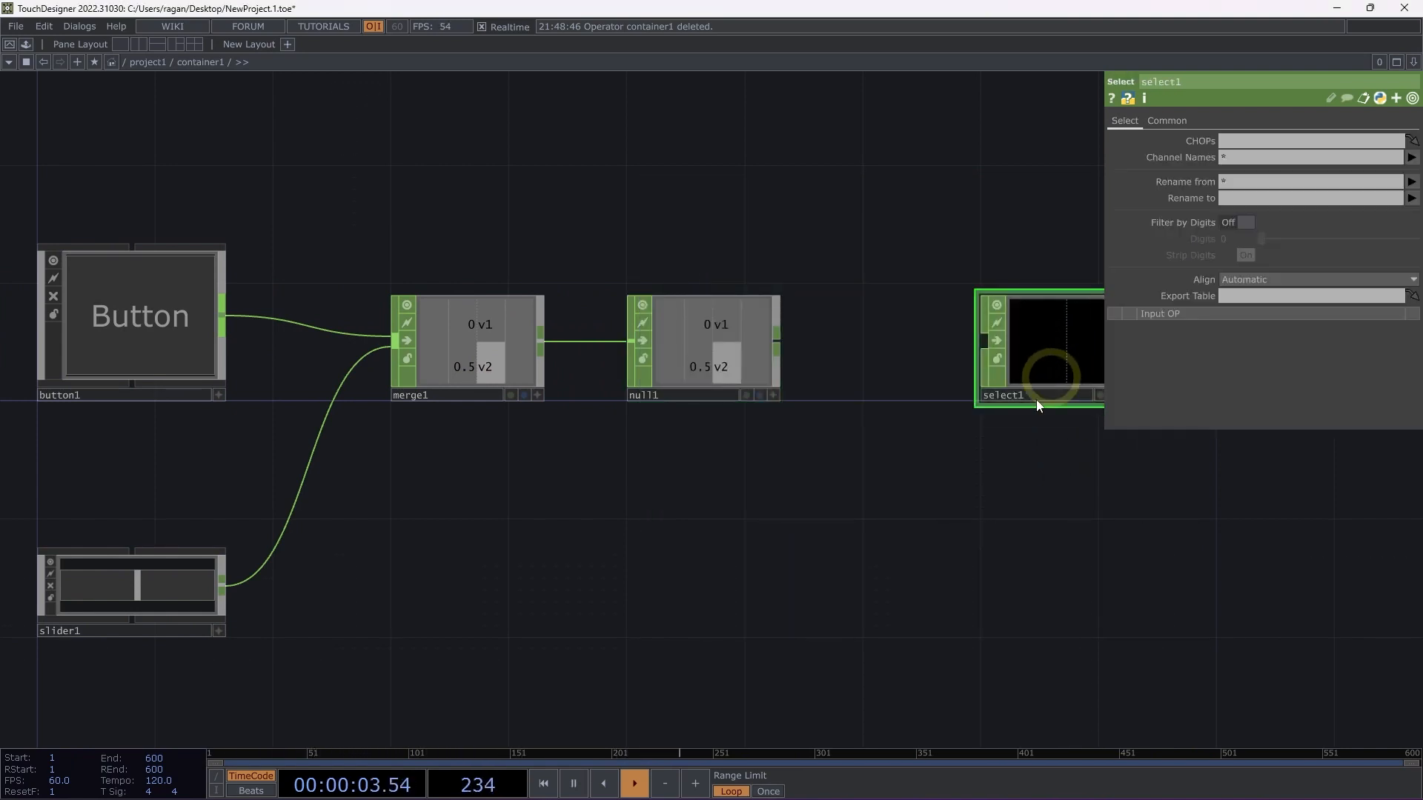
{"action": "left_click_drag", "start_coordinate": [984, 444], "coordinate": [893, 428]}
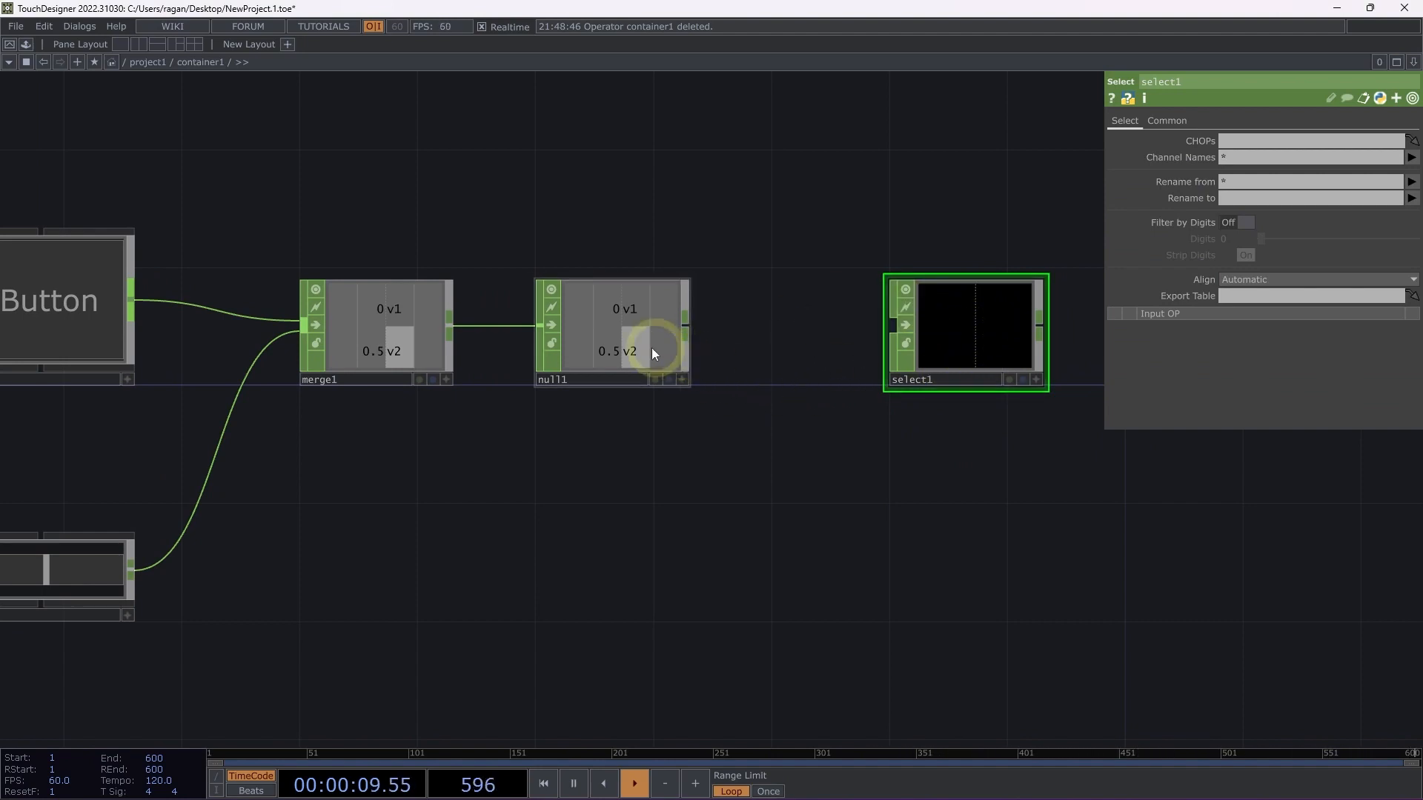
{"action": "left_click_drag", "start_coordinate": [616, 338], "coordinate": [1230, 141]}
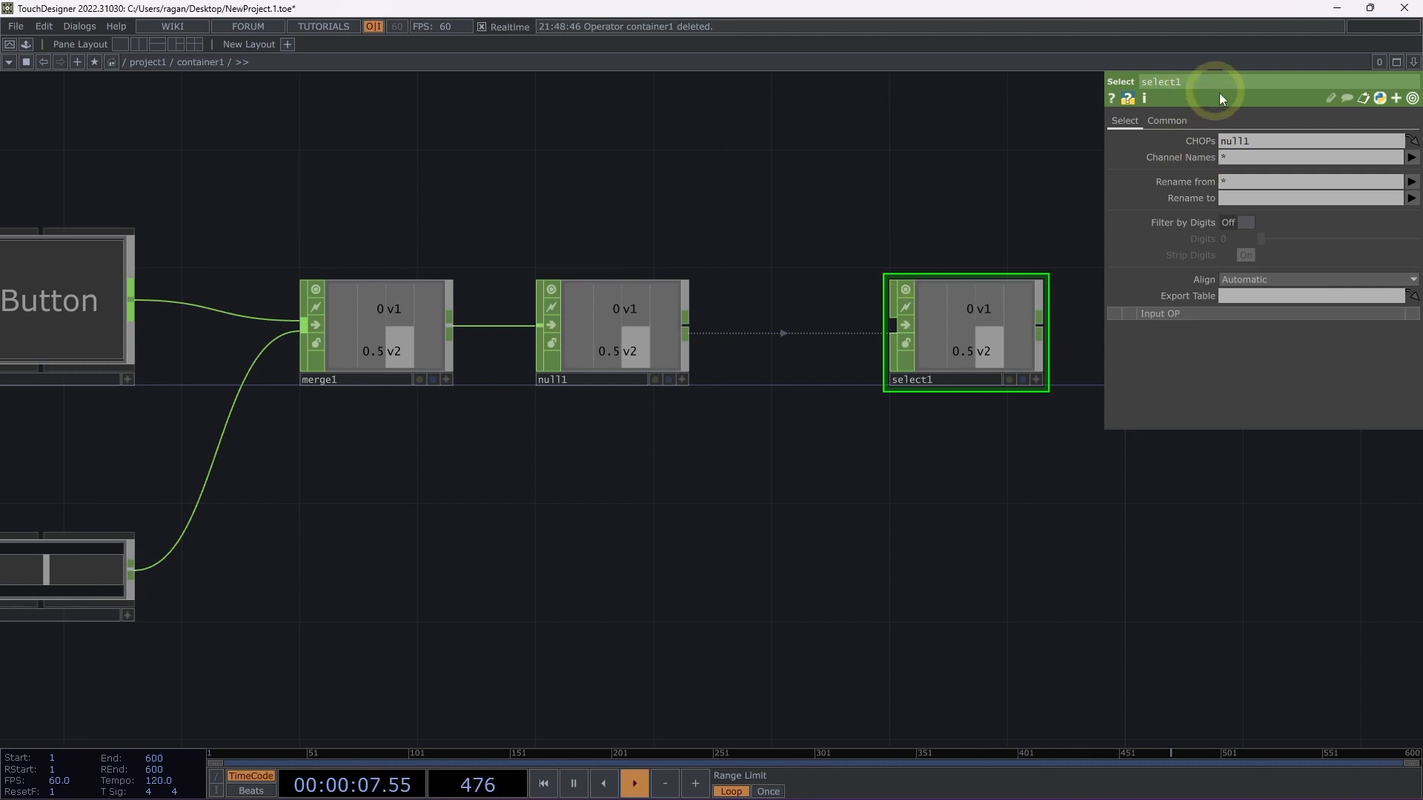
{"action": "mouse_move", "coordinate": [723, 335]}
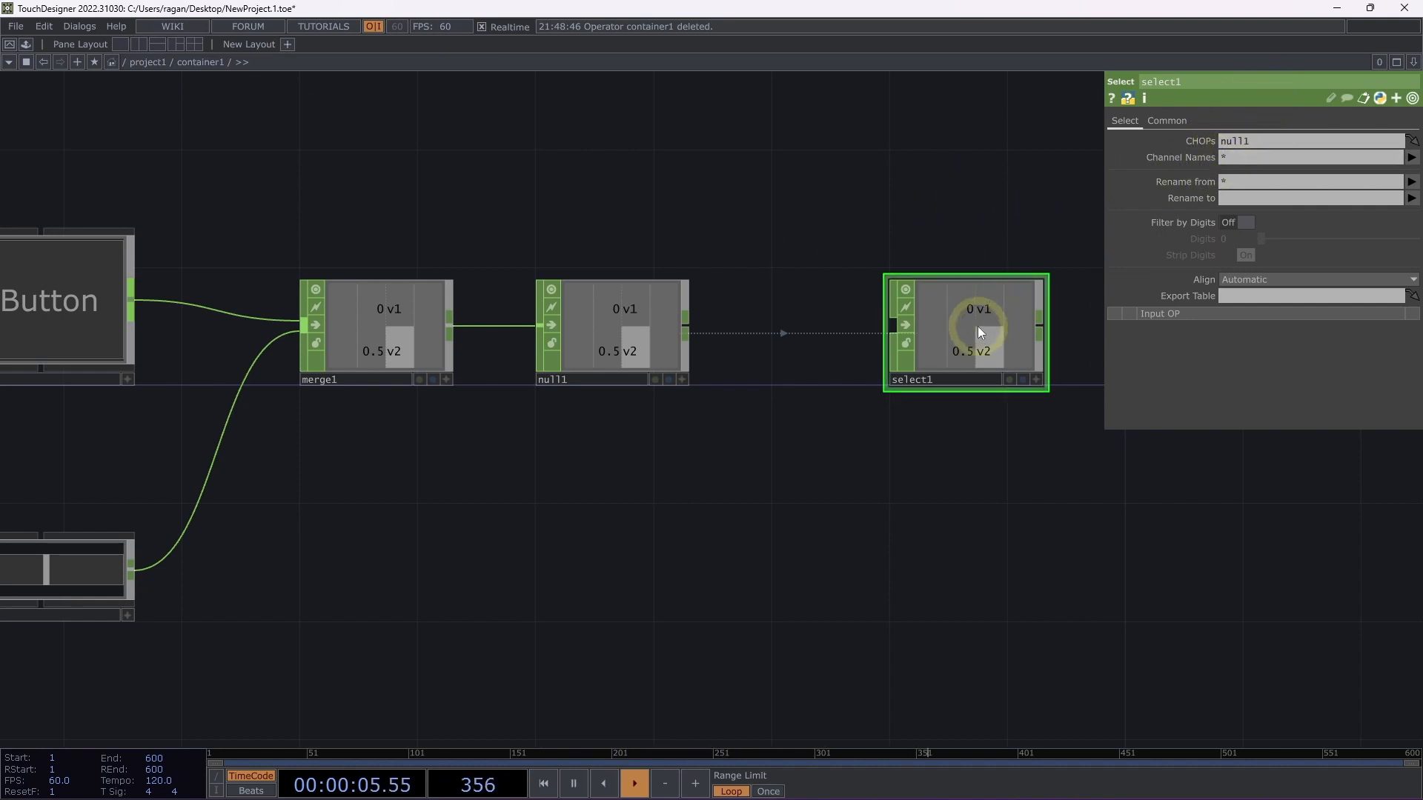
Copy the Select CHOP from container1 up into the project1 network and place it beside the container.
{"action": "key", "text": "ctrl+c"}
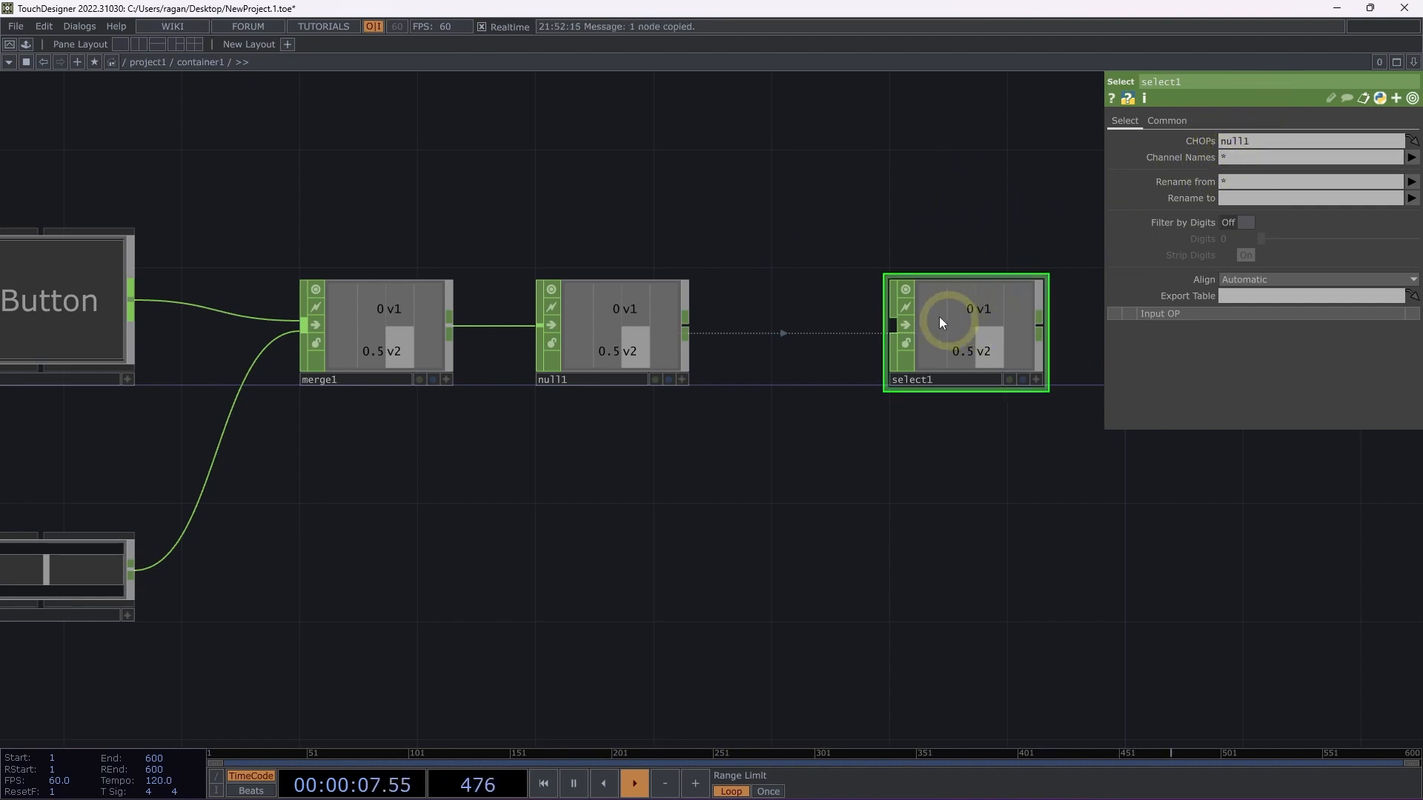
{"action": "key", "text": "u"}
{"action": "left_click_drag", "start_coordinate": [852, 508], "coordinate": [379, 504]}
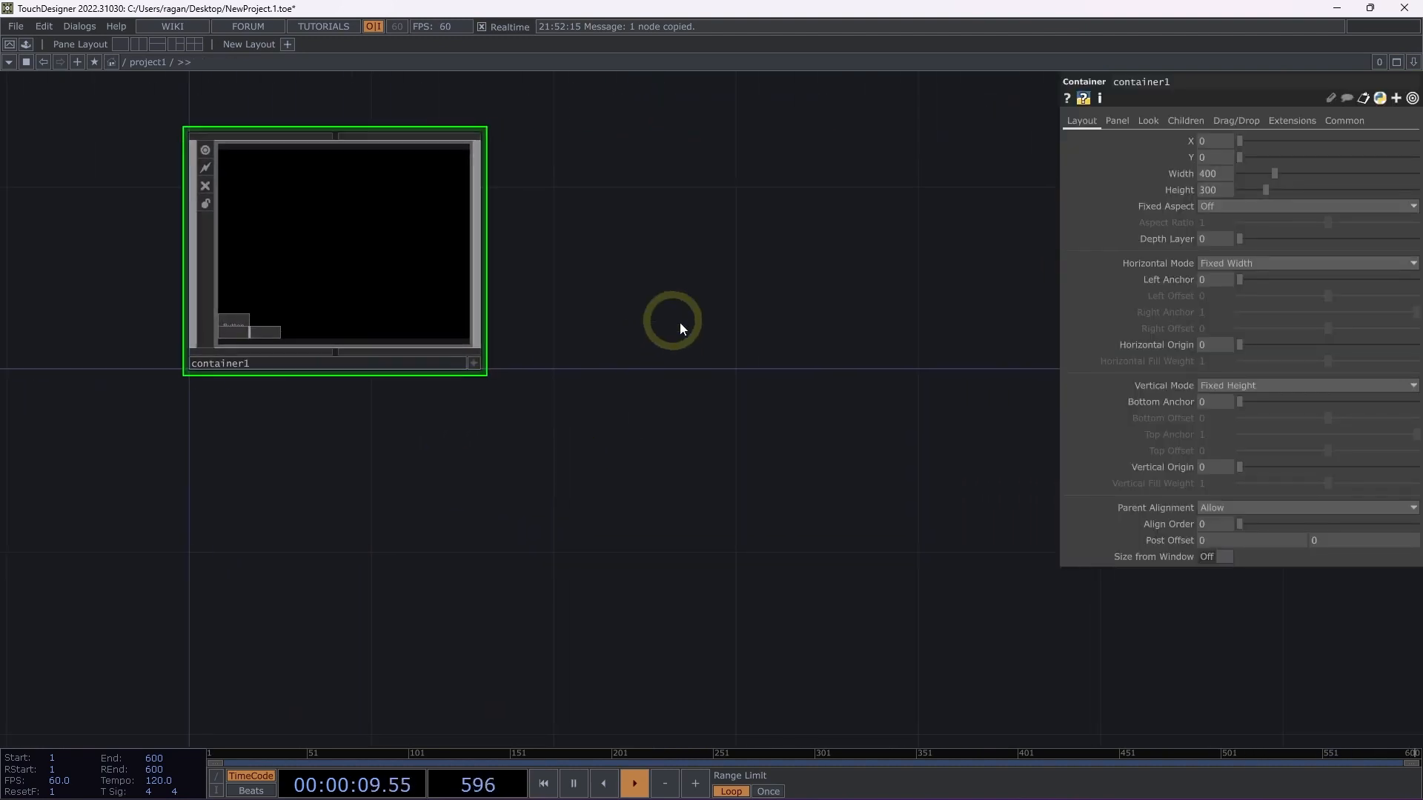
{"action": "key", "text": "ctrl+v"}
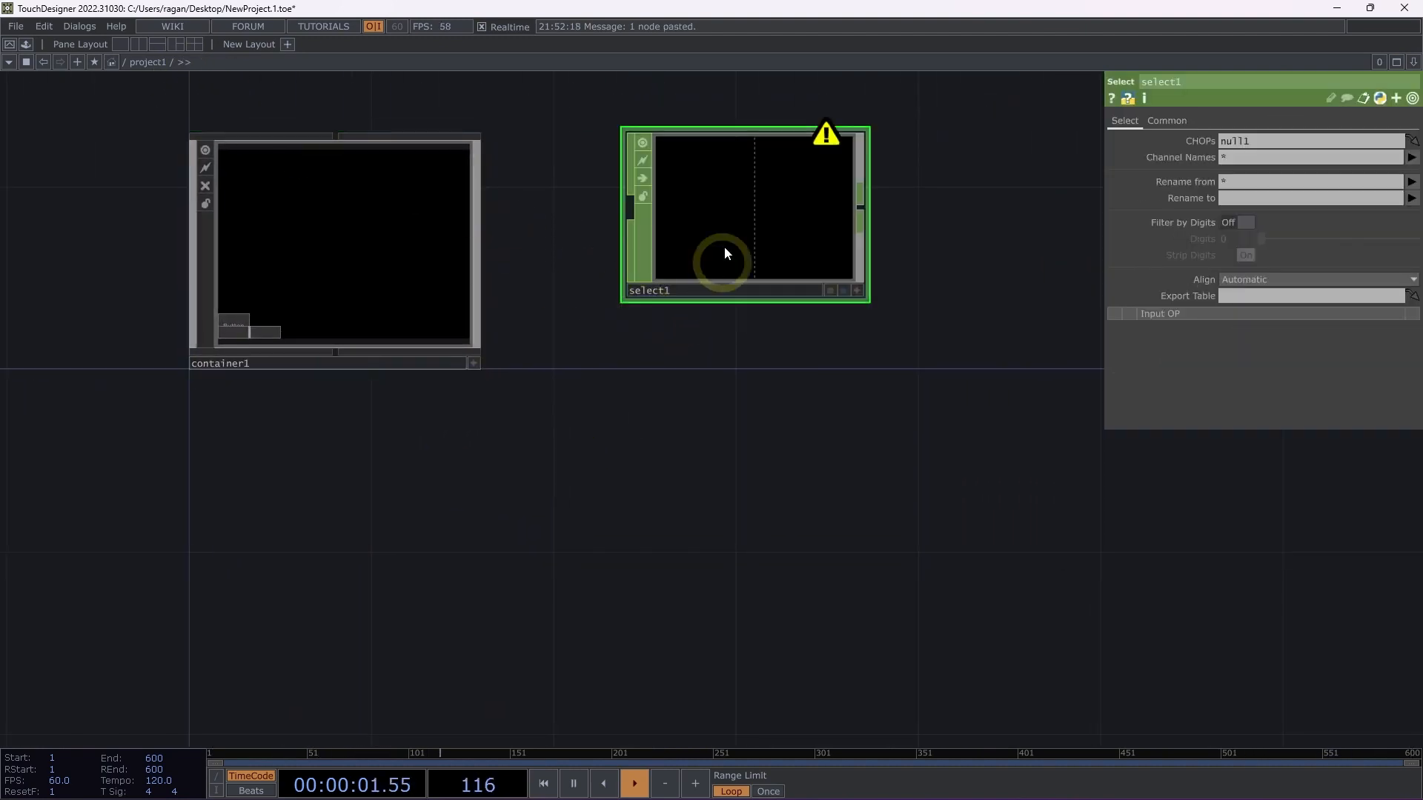
{"action": "left_click", "coordinate": [679, 283]}
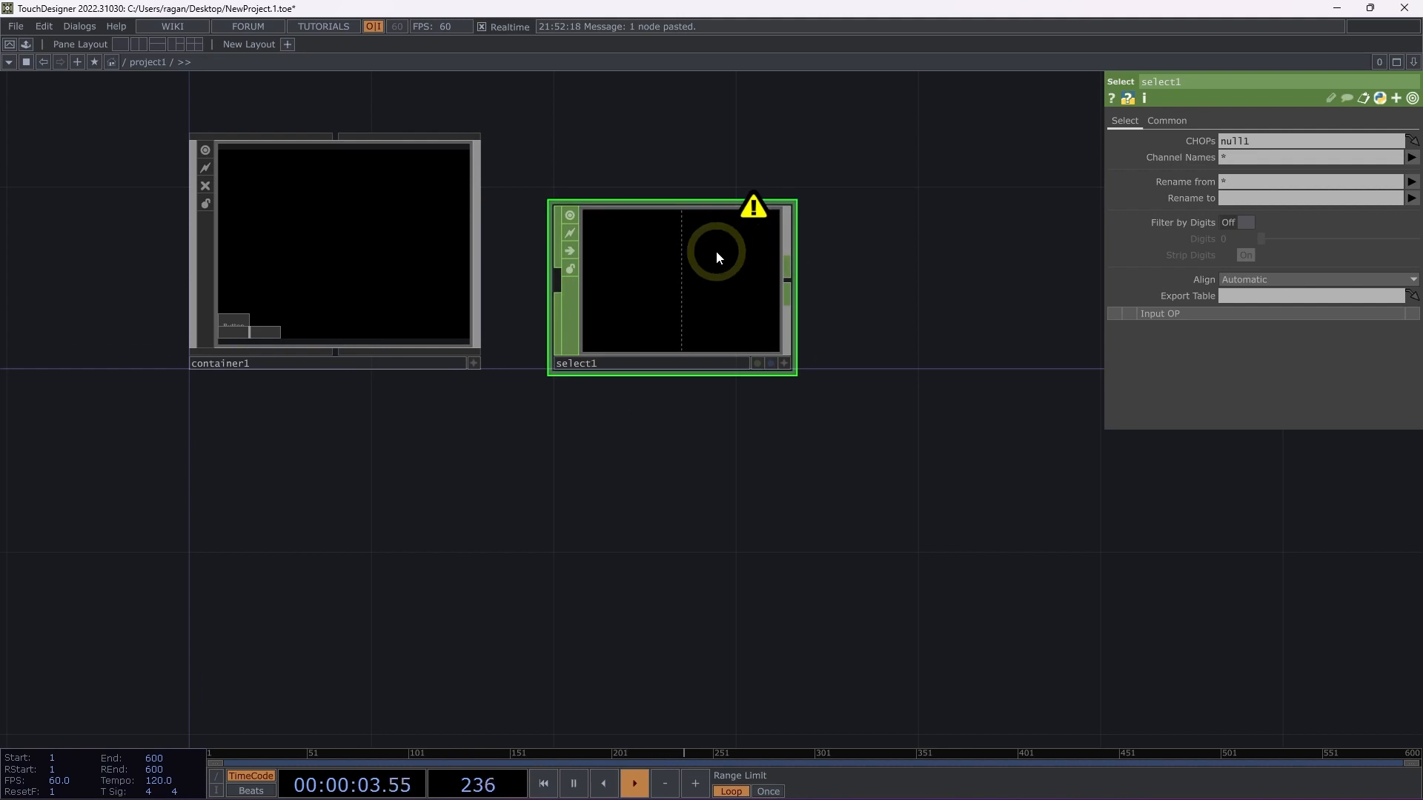
{"action": "middle_click_drag", "start_coordinate": [716, 250], "coordinate": [861, 421]}
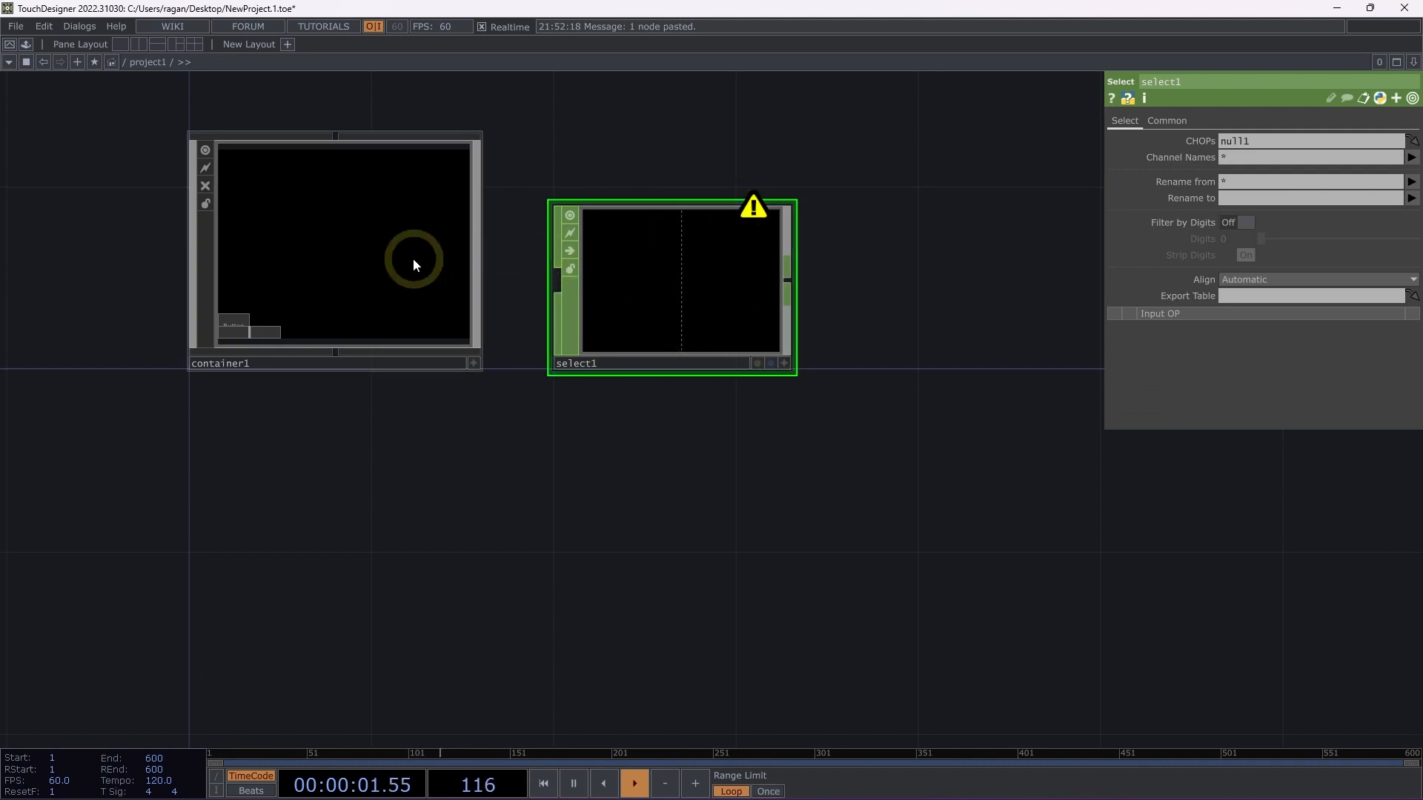
Set the copied Select's CHOPs path to the relative reference container1/null1.
{"action": "left_click", "coordinate": [1248, 140]}
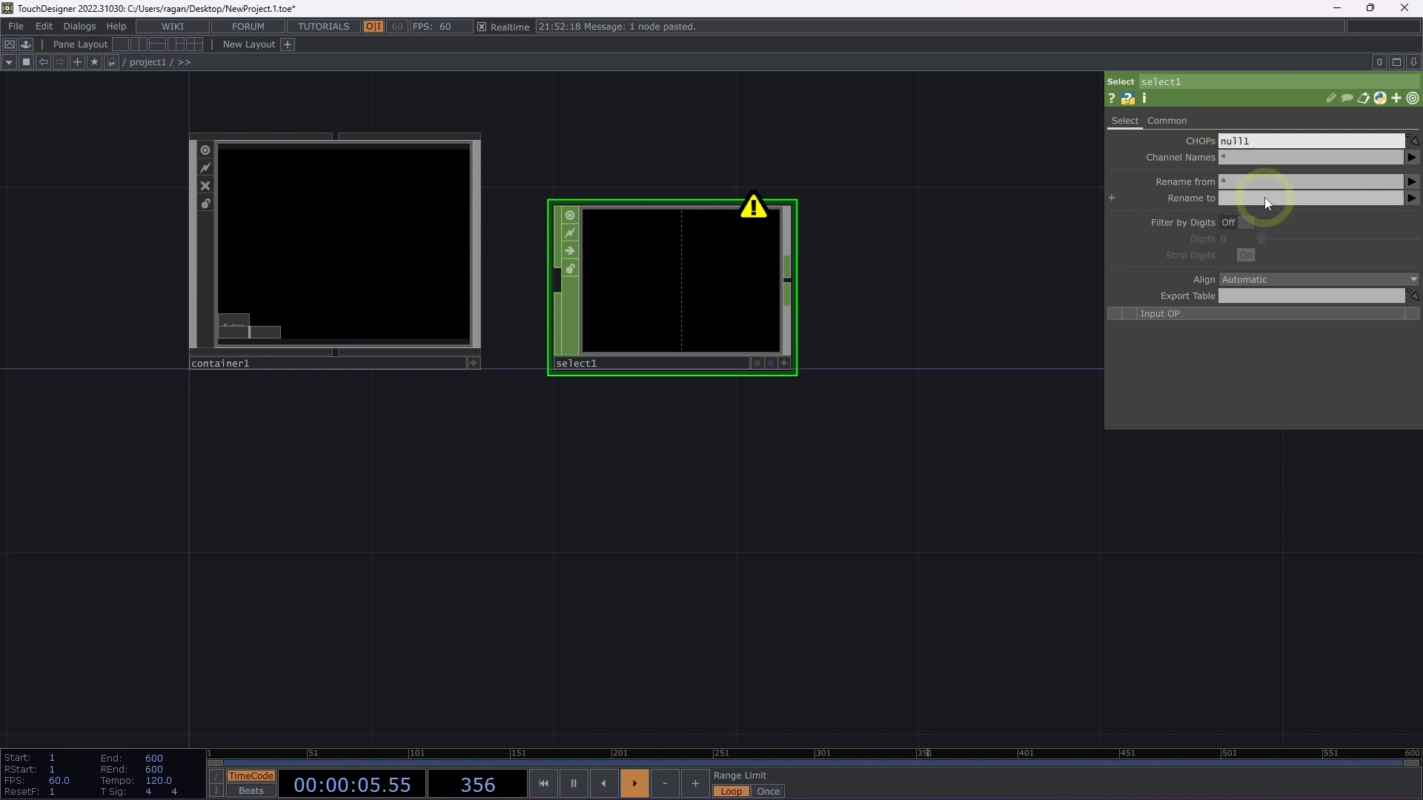
{"action": "type", "text": "container1/"}
{"action": "key", "text": "BackSpace"}
{"action": "key", "text": "BackSpace"}
{"action": "key", "text": "BackSpace"}
{"action": "key", "text": "BackSpace"}
{"action": "key", "text": "BackSpace"}
{"action": "key", "text": "BackSpace"}
{"action": "key", "text": "BackSpace"}
{"action": "type", "text": "tainer1"}
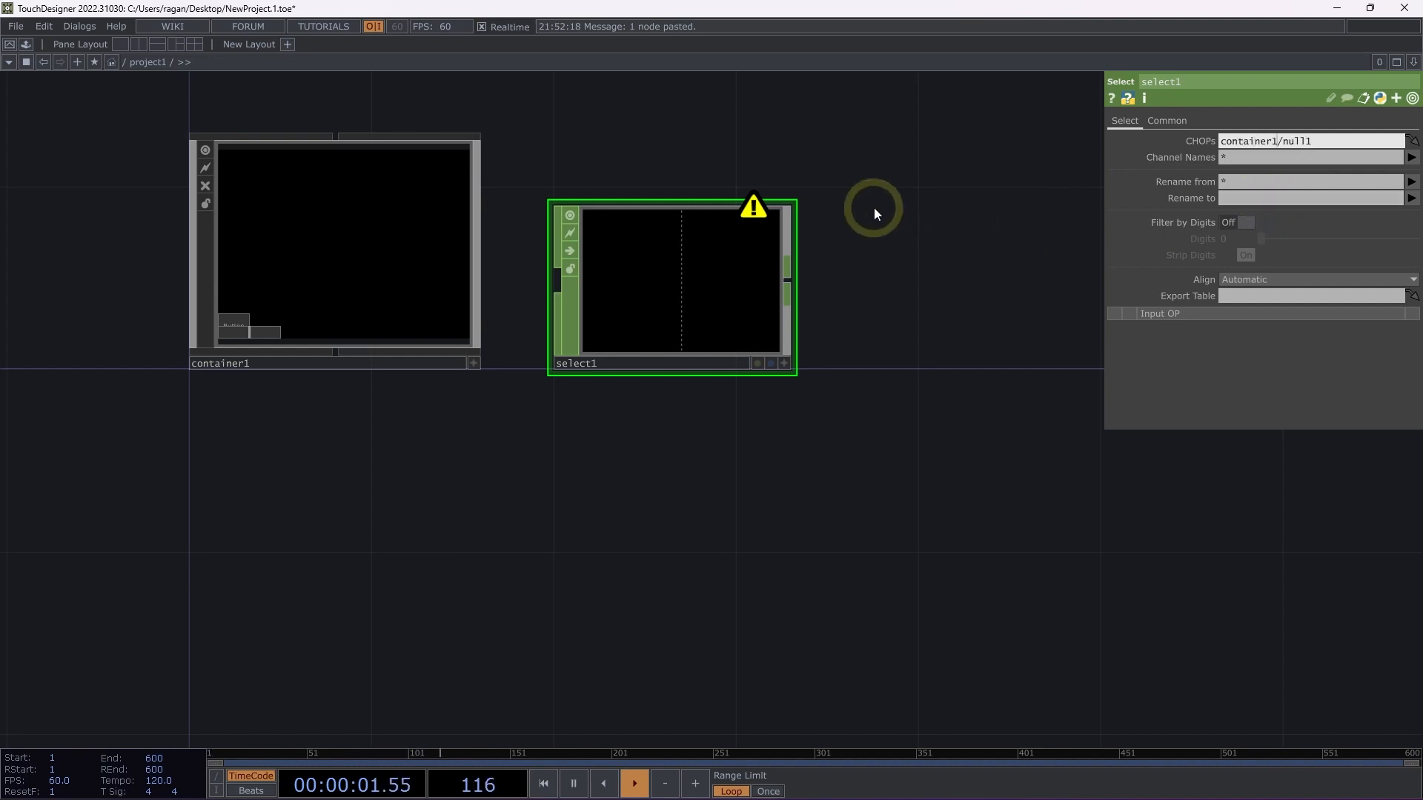
{"action": "key", "text": "Return"}
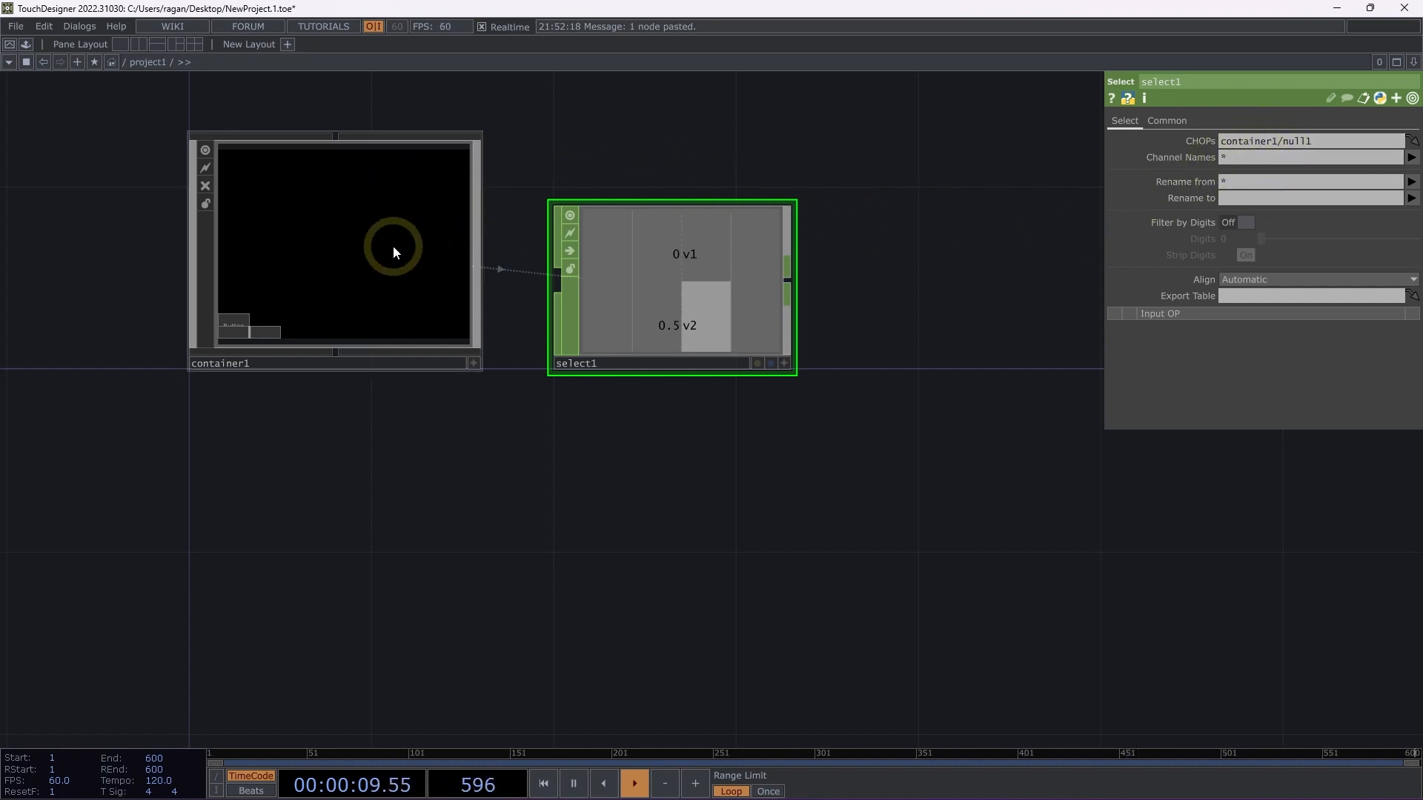
Copy the Select CHOP from project1 up to the root network and place it beside the project1 container.
{"action": "key", "text": "ctrl+c"}
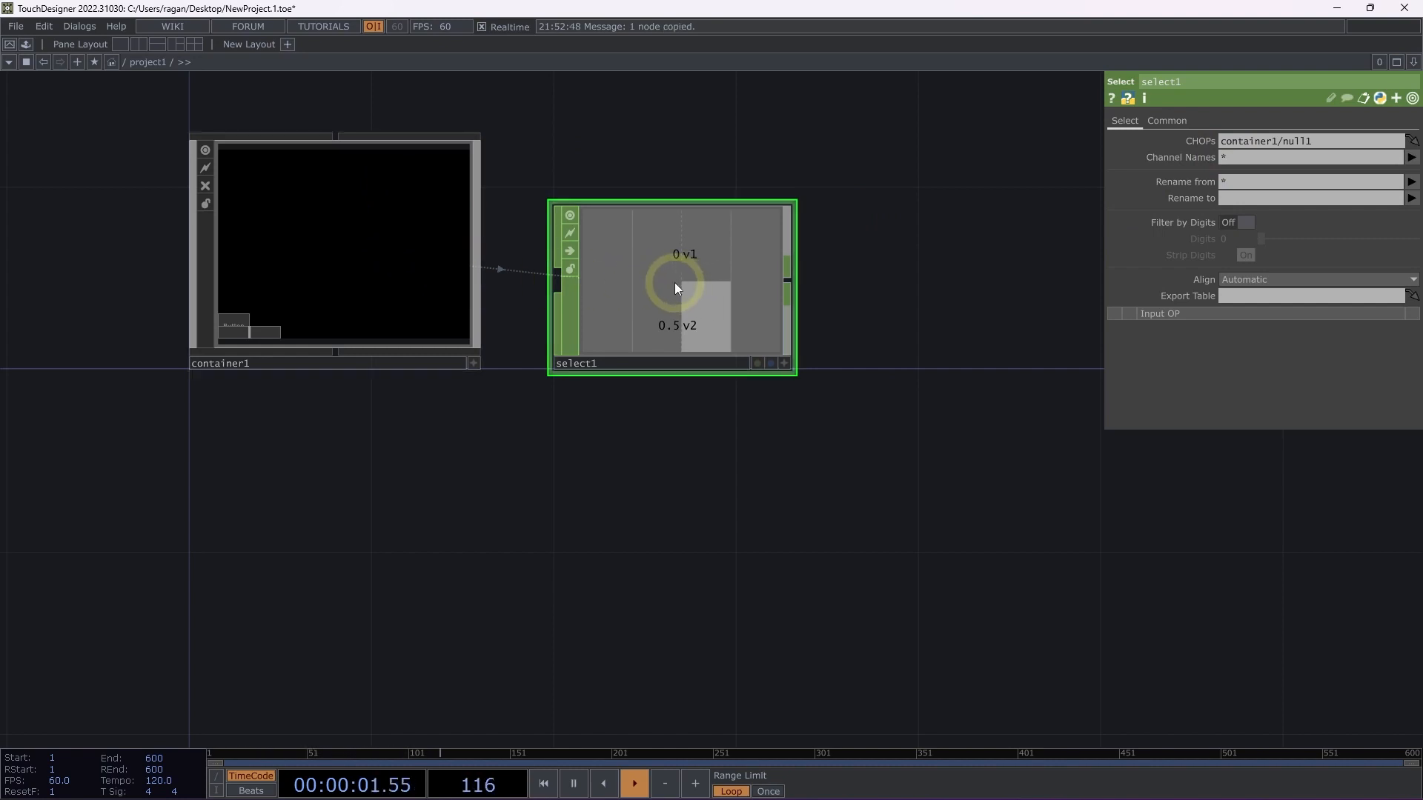
{"action": "key", "text": "u"}
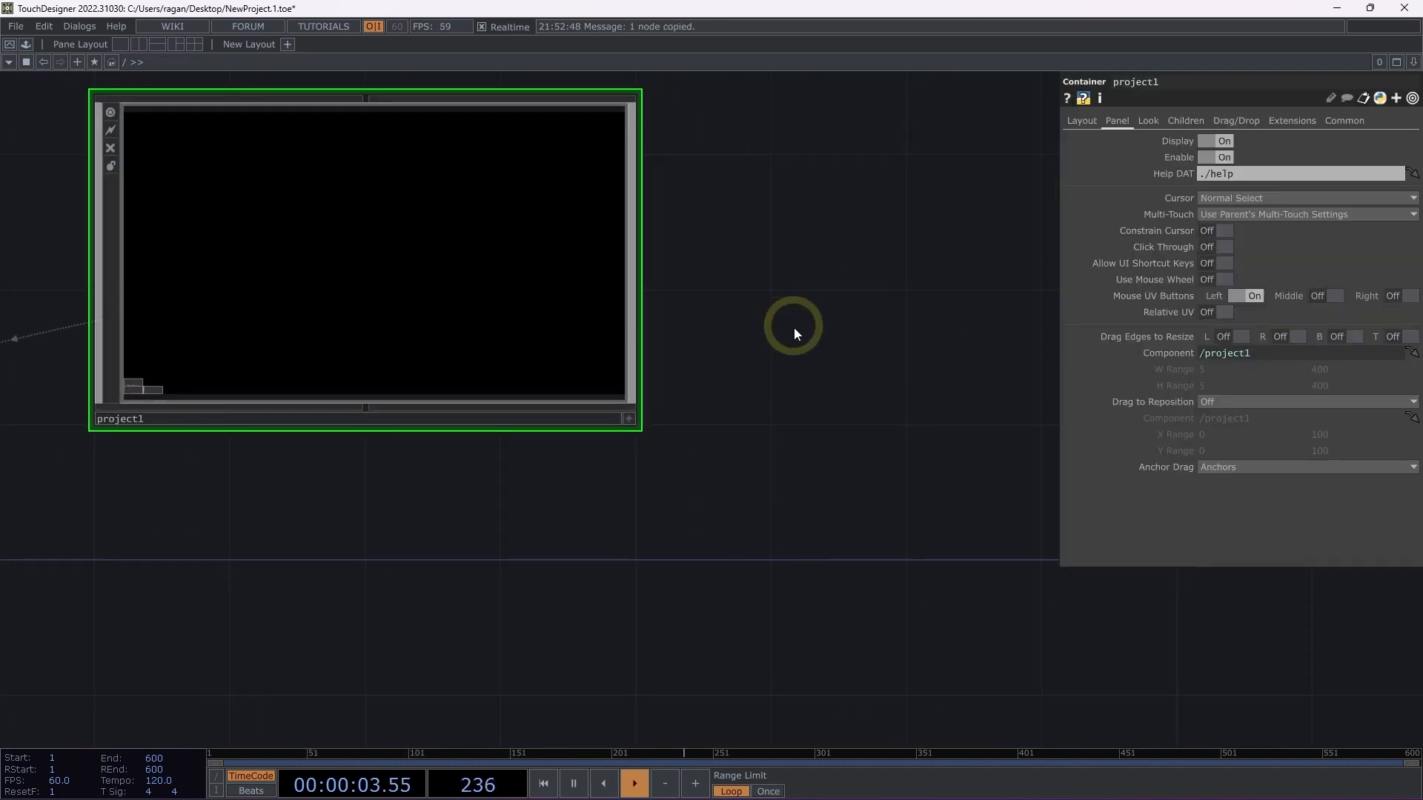
{"action": "key", "text": "ctrl+v"}
{"action": "left_click", "coordinate": [819, 365]}
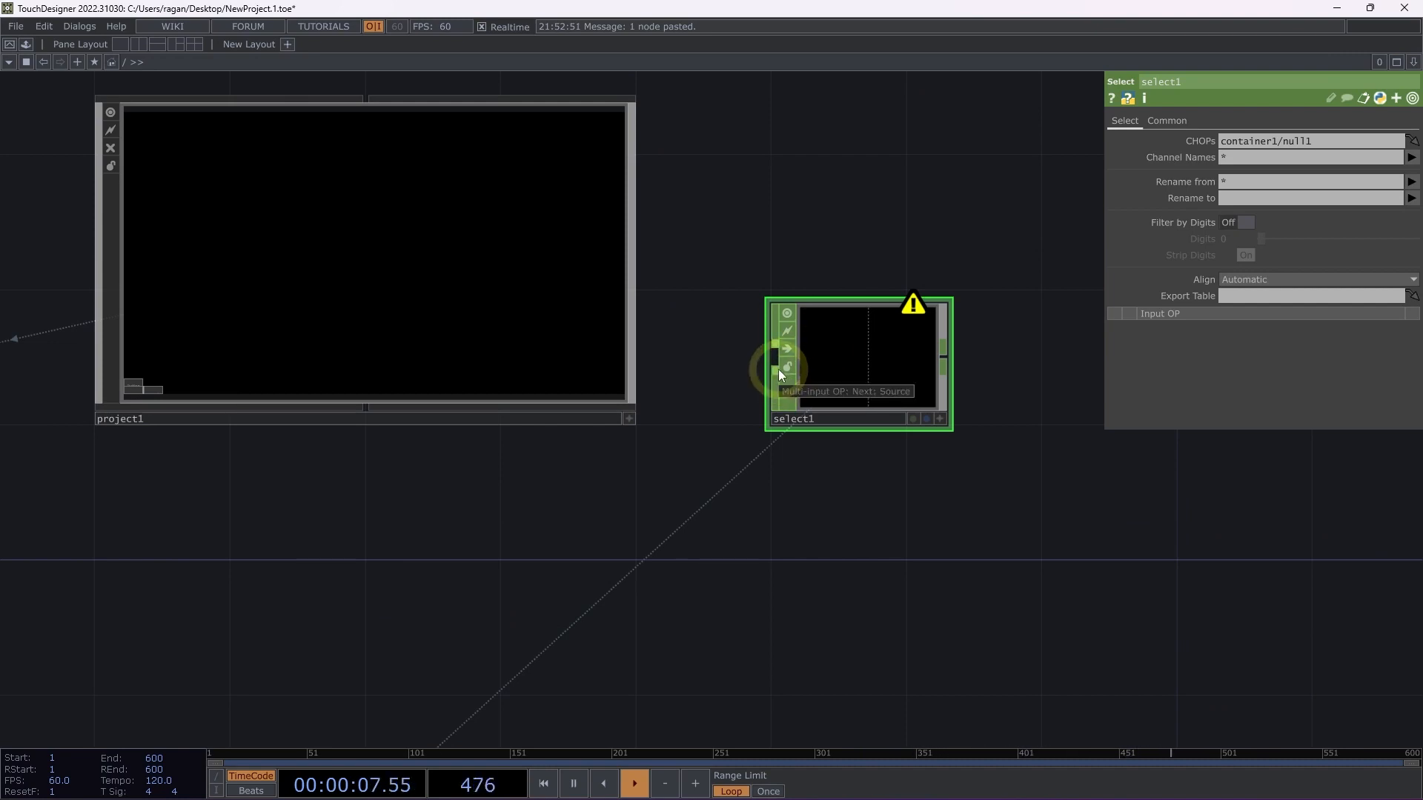
{"action": "middle_click", "coordinate": [852, 326]}
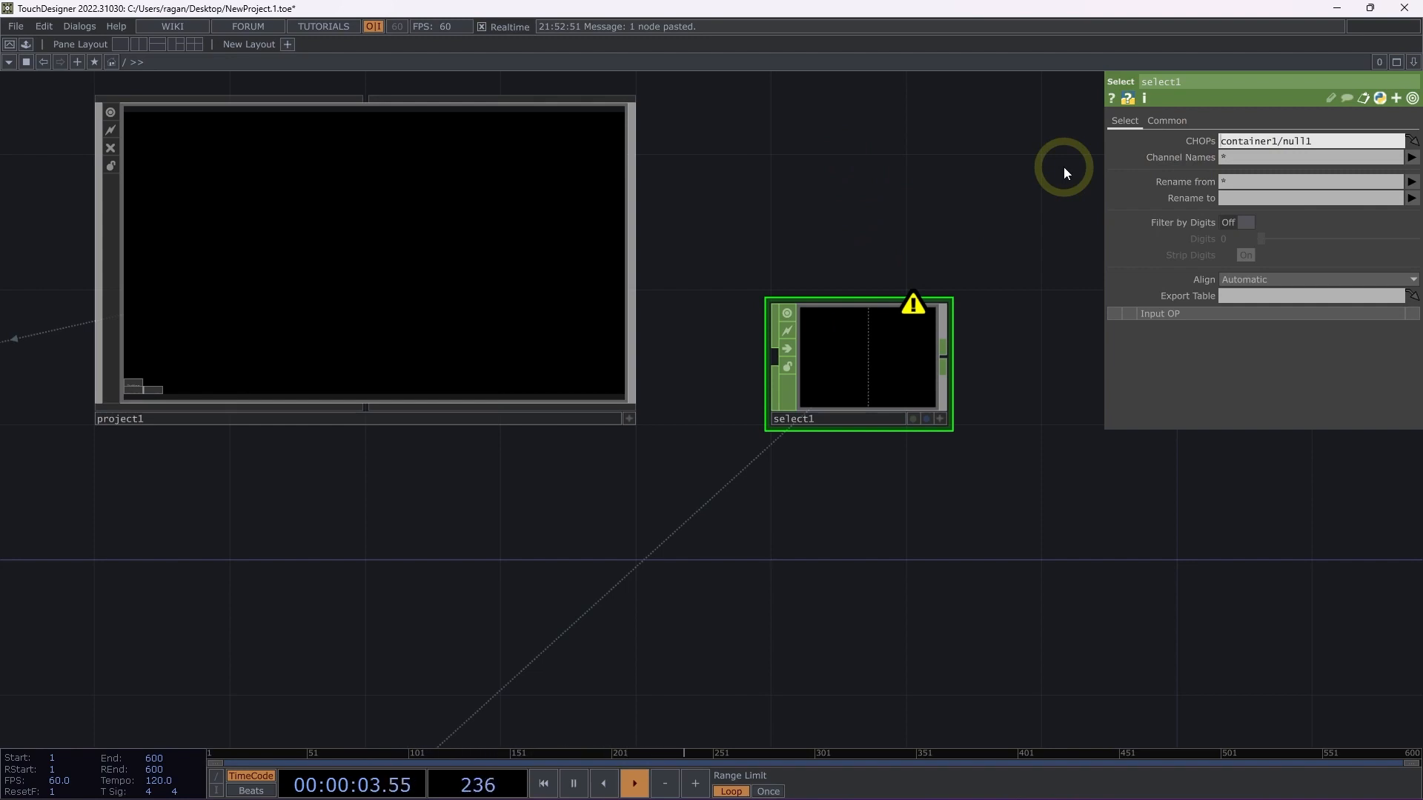
Set the root-level Select's CHOPs path to the absolute reference /project1/container1/null1.
{"action": "left_click", "coordinate": [123, 65]}
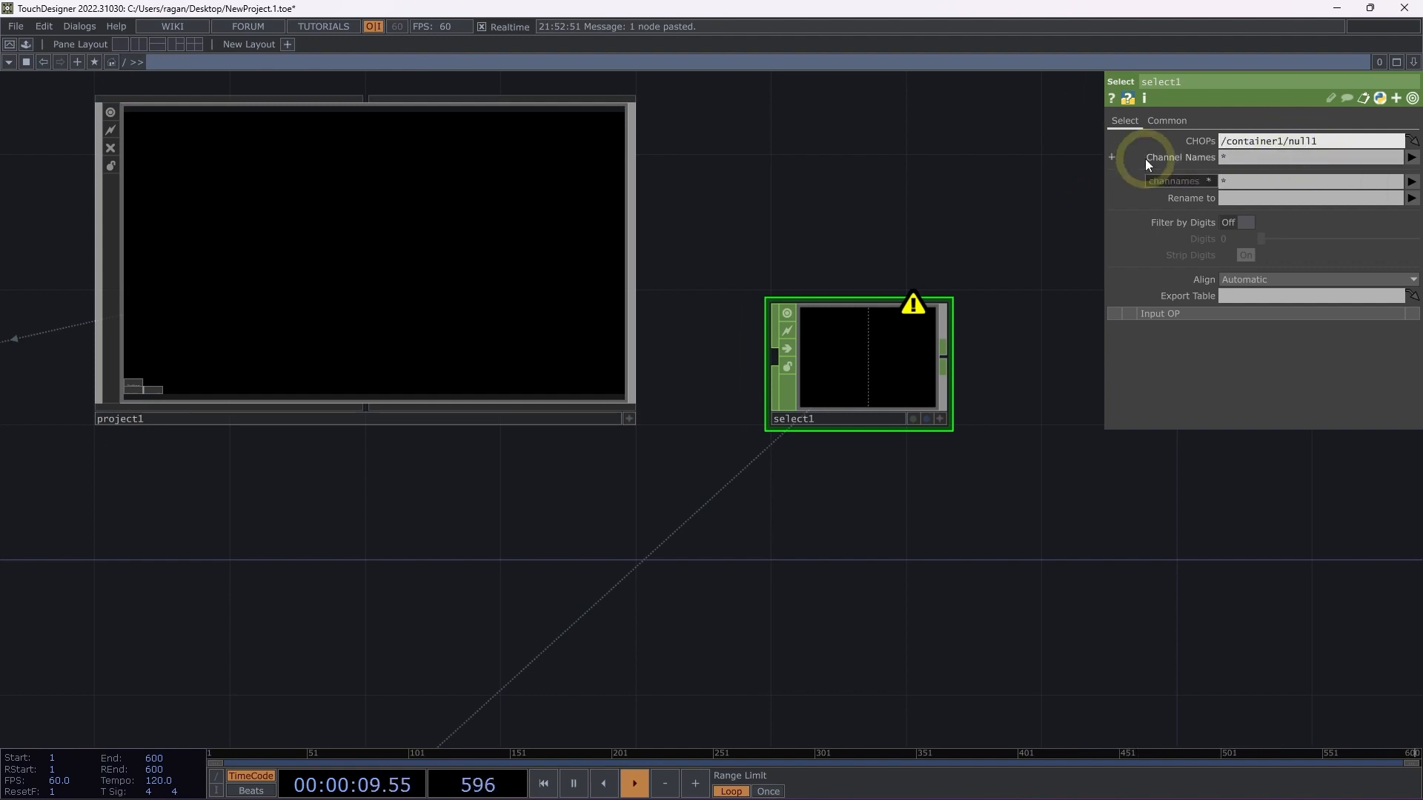
{"action": "type", "text": "por"}
{"action": "key", "text": "BackSpace"}
{"action": "key", "text": "BackSpace"}
{"action": "type", "text": "roject1/"}
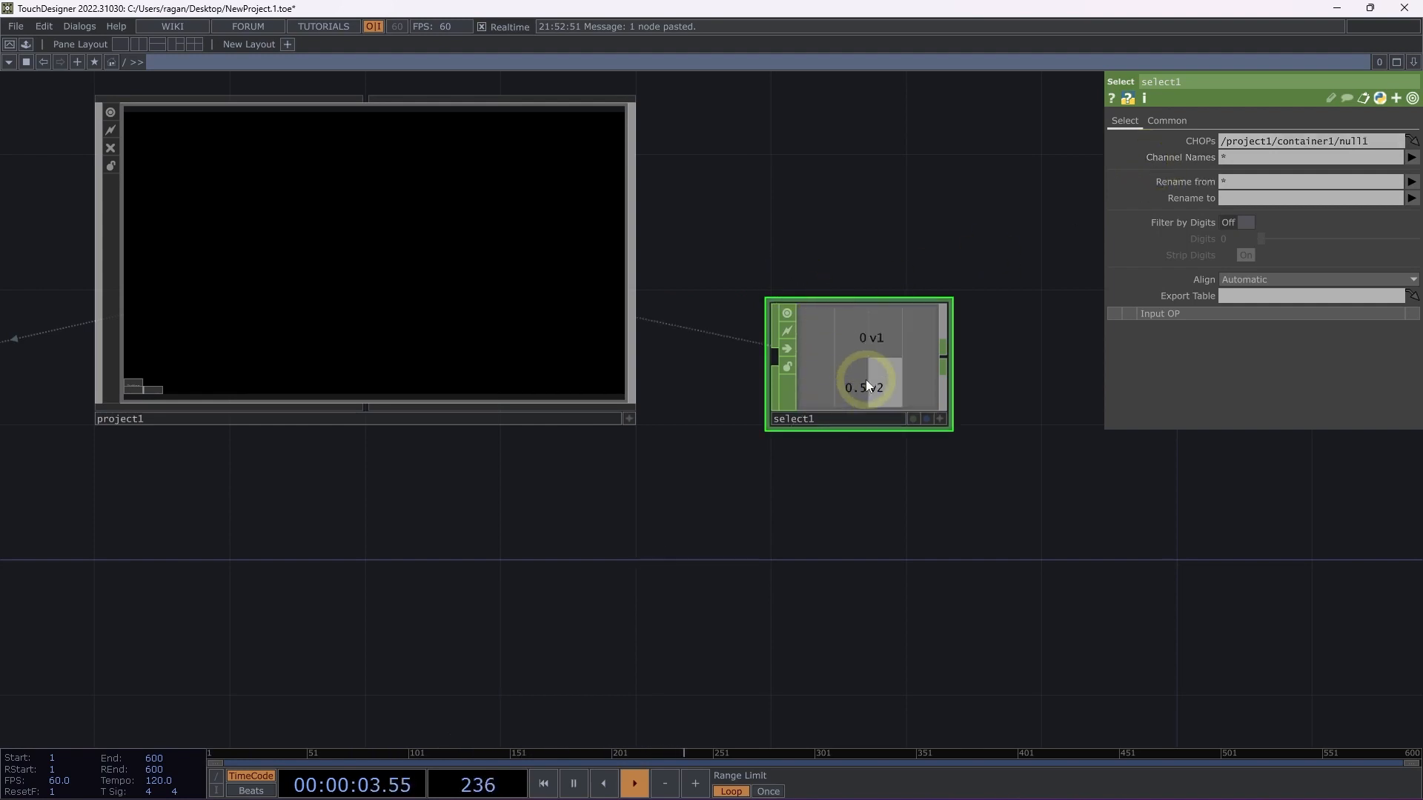
Move the absolute-path Select CHOP from the root into project1 and place it directly below select1.
{"action": "key", "text": "Delete"}
{"action": "left_click", "coordinate": [468, 275]}
{"action": "key", "text": "i"}
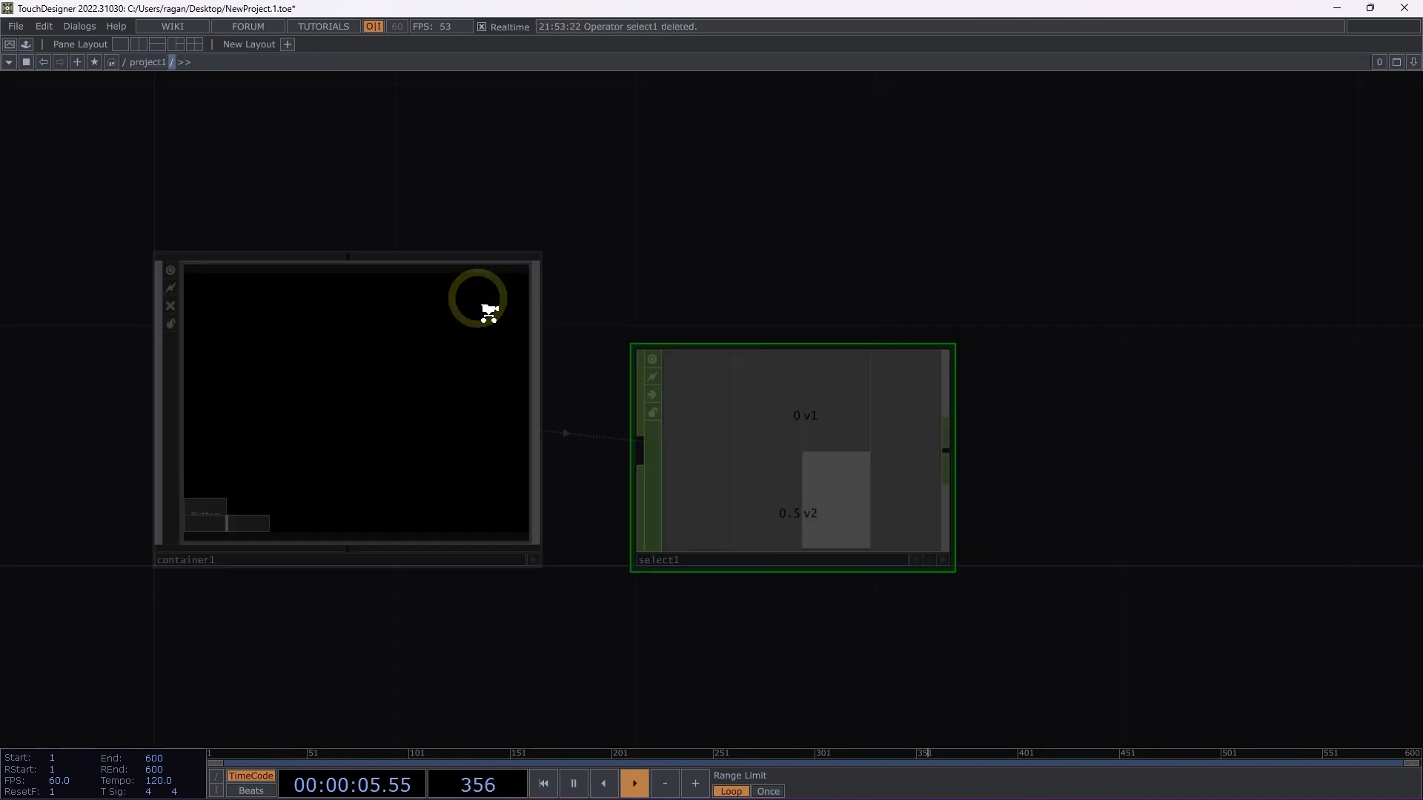
{"action": "left_click_drag", "start_coordinate": [605, 592], "coordinate": [543, 157]}
{"action": "key", "text": "ctrl+v"}
{"action": "left_click_drag", "start_coordinate": [753, 360], "coordinate": [670, 311]}
{"action": "left_click_drag", "start_coordinate": [691, 402], "coordinate": [537, 590]}
{"action": "scroll", "coordinate": [465, 611], "scroll_direction": "down", "scroll_amount": 2}
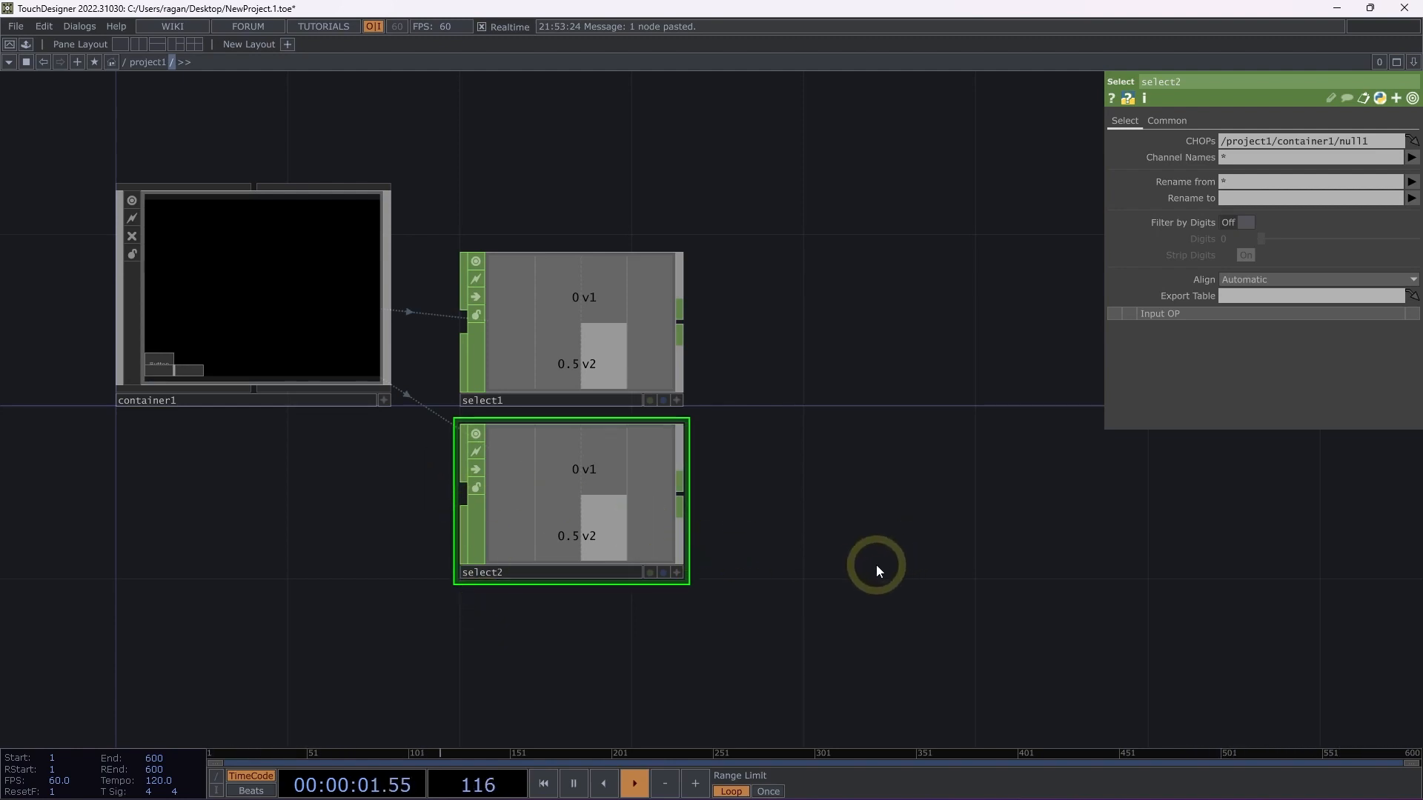
Add a second Container COMP to project1, on empty space to the right of the two Select CHOPs.
{"action": "scroll", "coordinate": [486, 559], "scroll_direction": "right", "scroll_amount": 5}
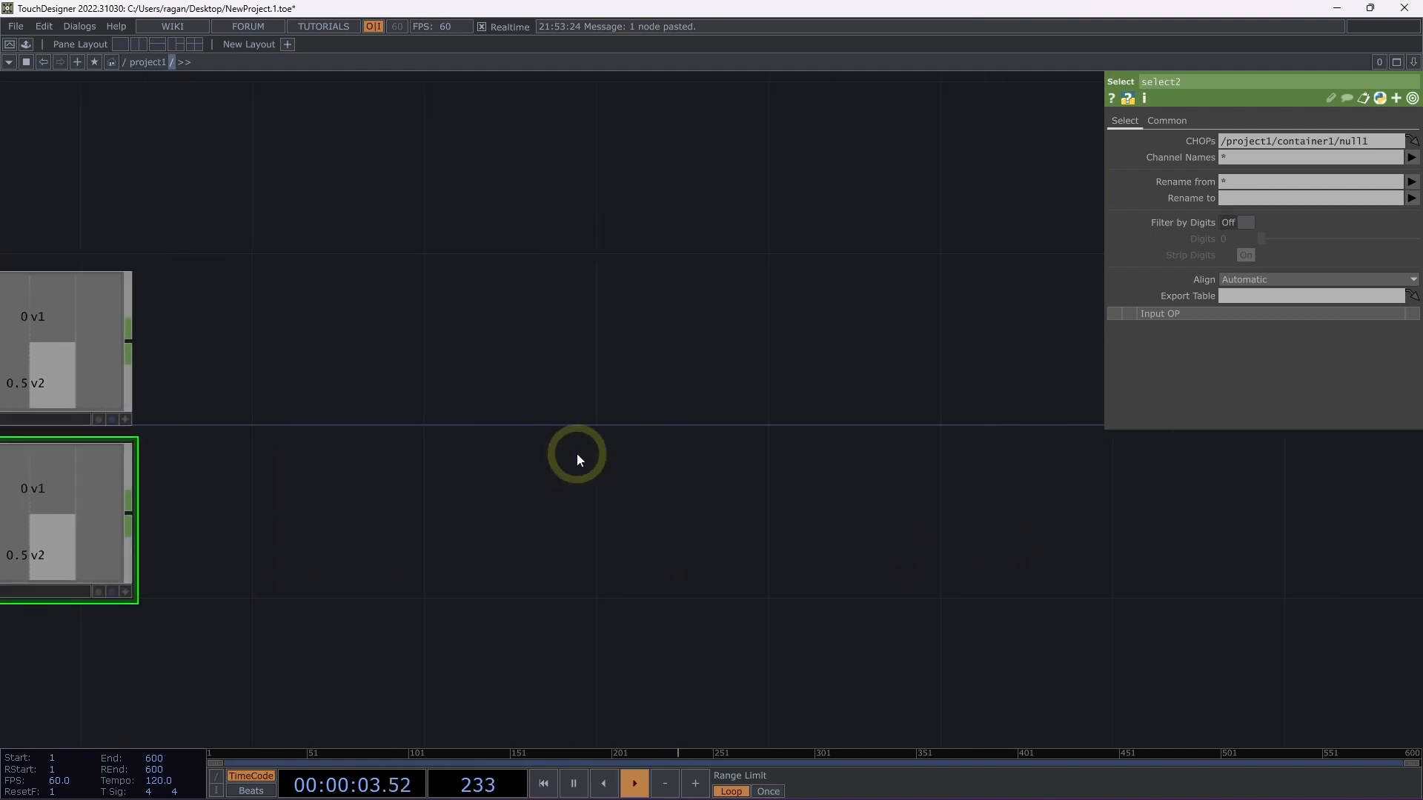
{"action": "key", "text": "Tab"}
{"action": "type", "text": "con"}
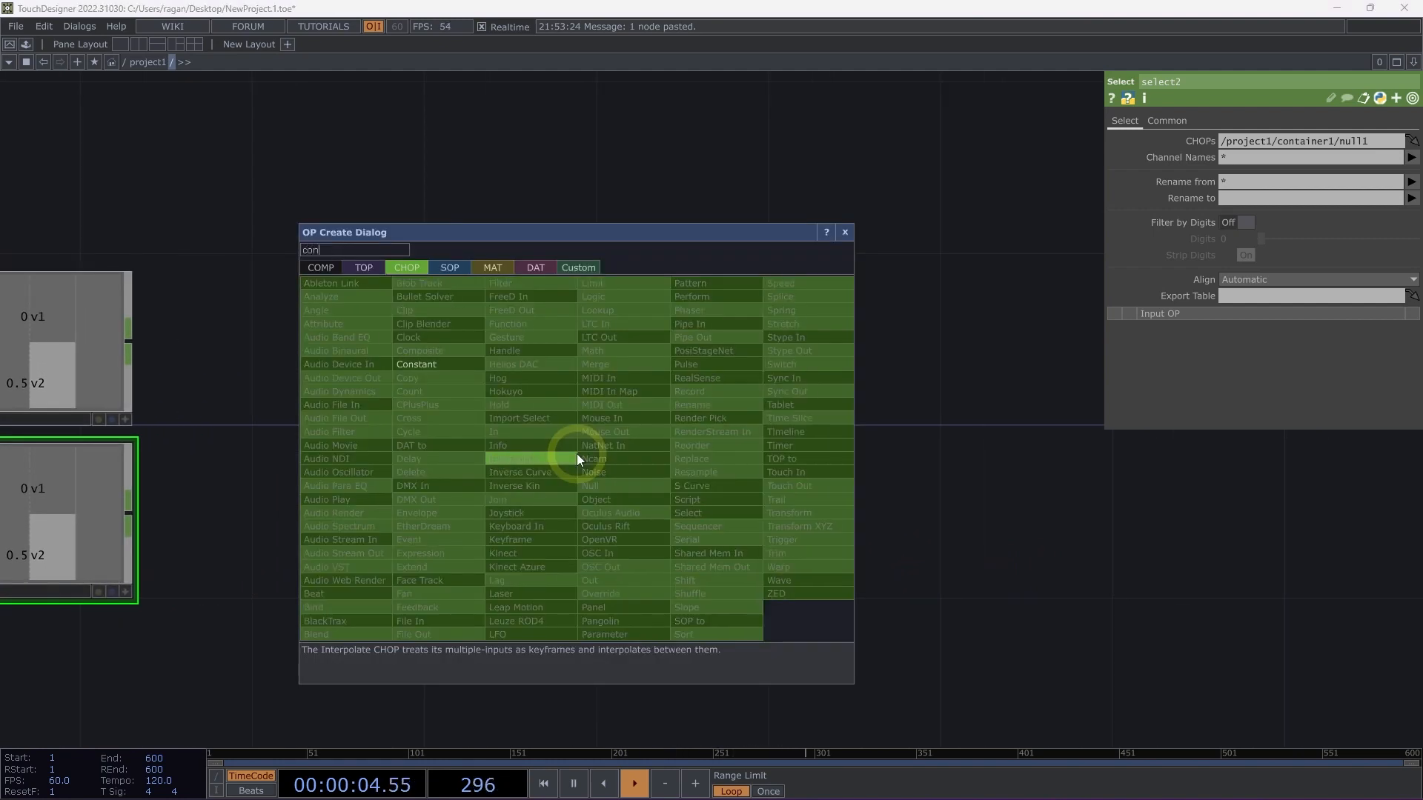
{"action": "left_click", "coordinate": [336, 268]}
{"action": "left_click", "coordinate": [429, 306]}
{"action": "left_click", "coordinate": [756, 320]}
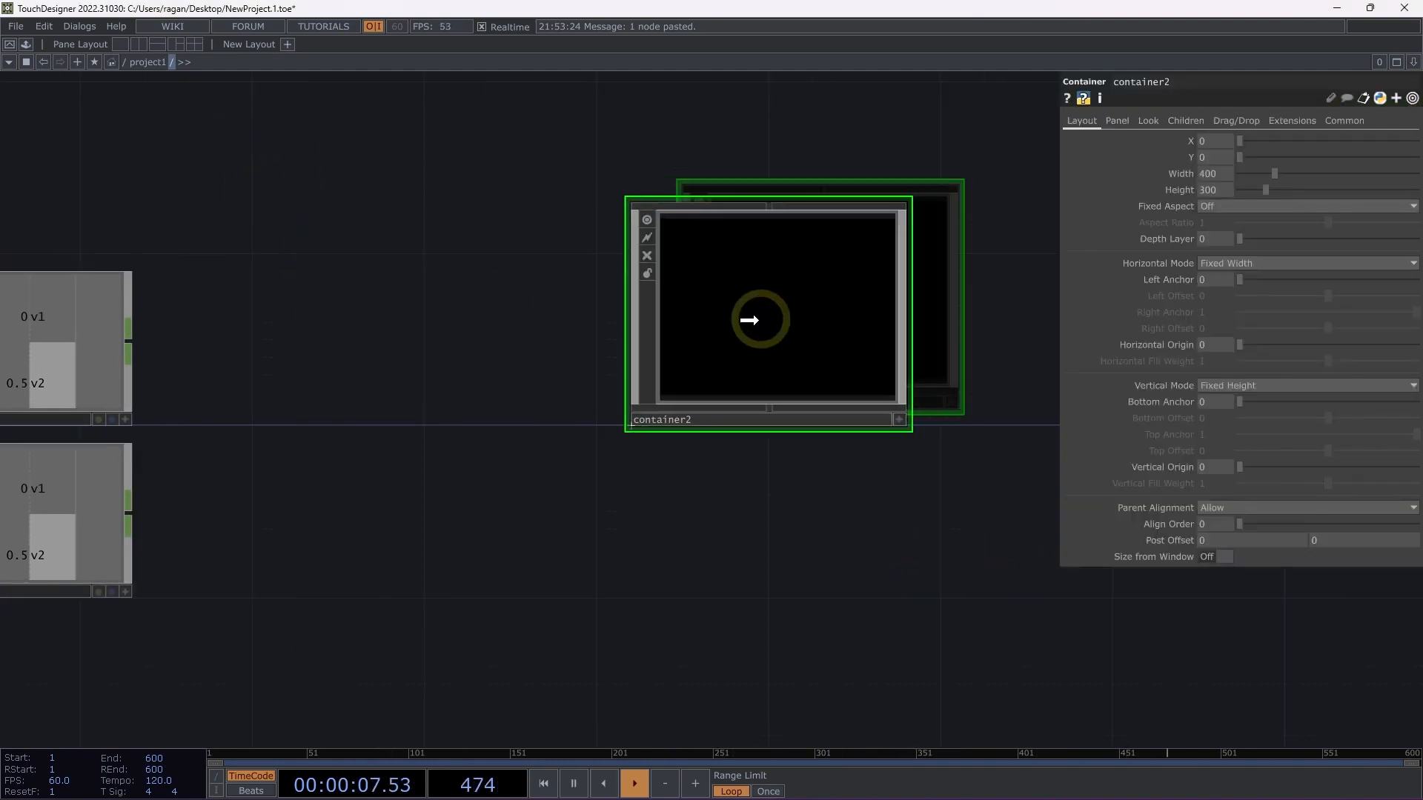
{"action": "left_click_drag", "start_coordinate": [759, 320], "coordinate": [726, 321]}
{"action": "left_click_drag", "start_coordinate": [747, 454], "coordinate": [623, 514]}
Enter container2 and place a Movie File In TOP in its empty network.
{"action": "scroll", "coordinate": [633, 411], "scroll_direction": "up", "scroll_amount": 10}
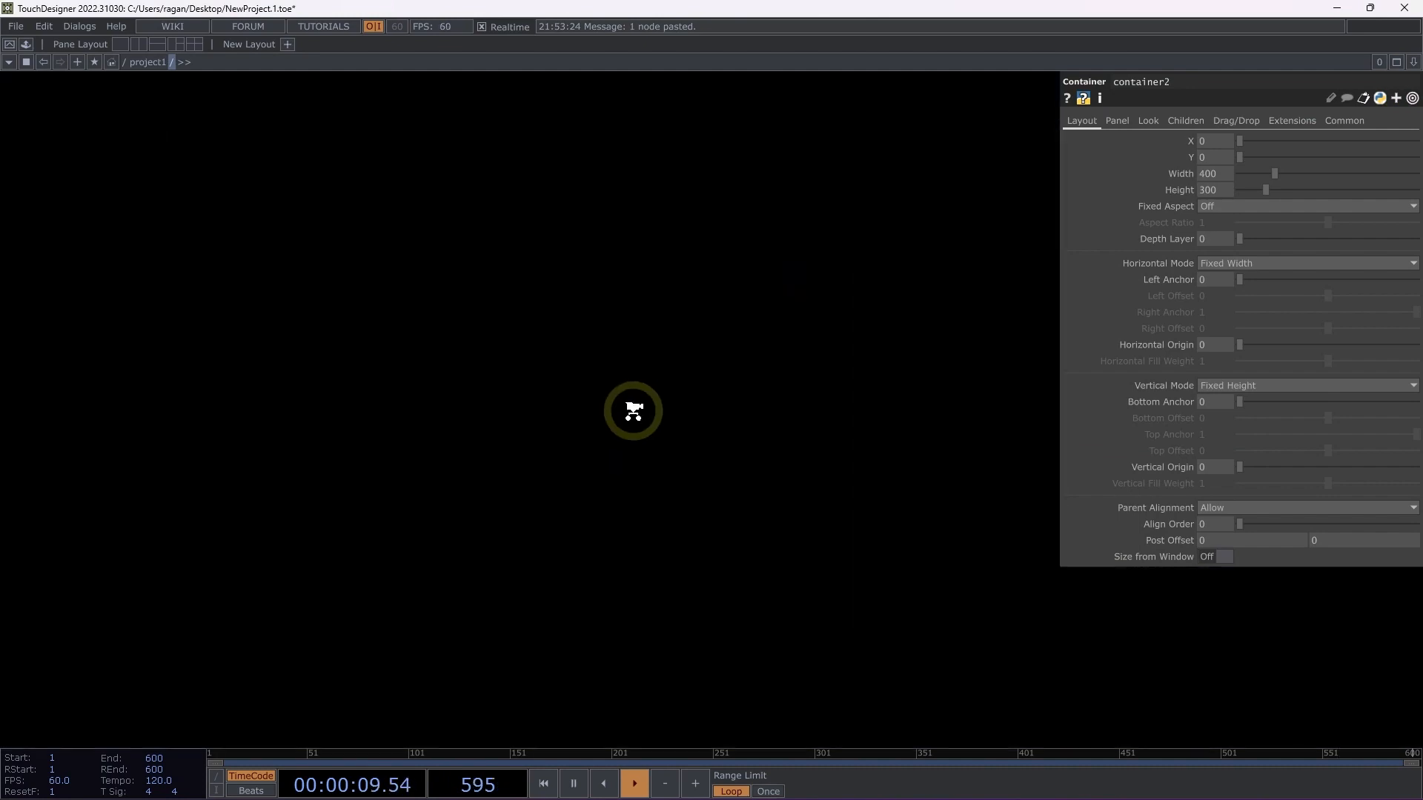
{"action": "scroll", "coordinate": [633, 411], "scroll_direction": "up", "scroll_amount": 2}
{"action": "key", "text": "Tab"}
{"action": "type", "text": "ov"}
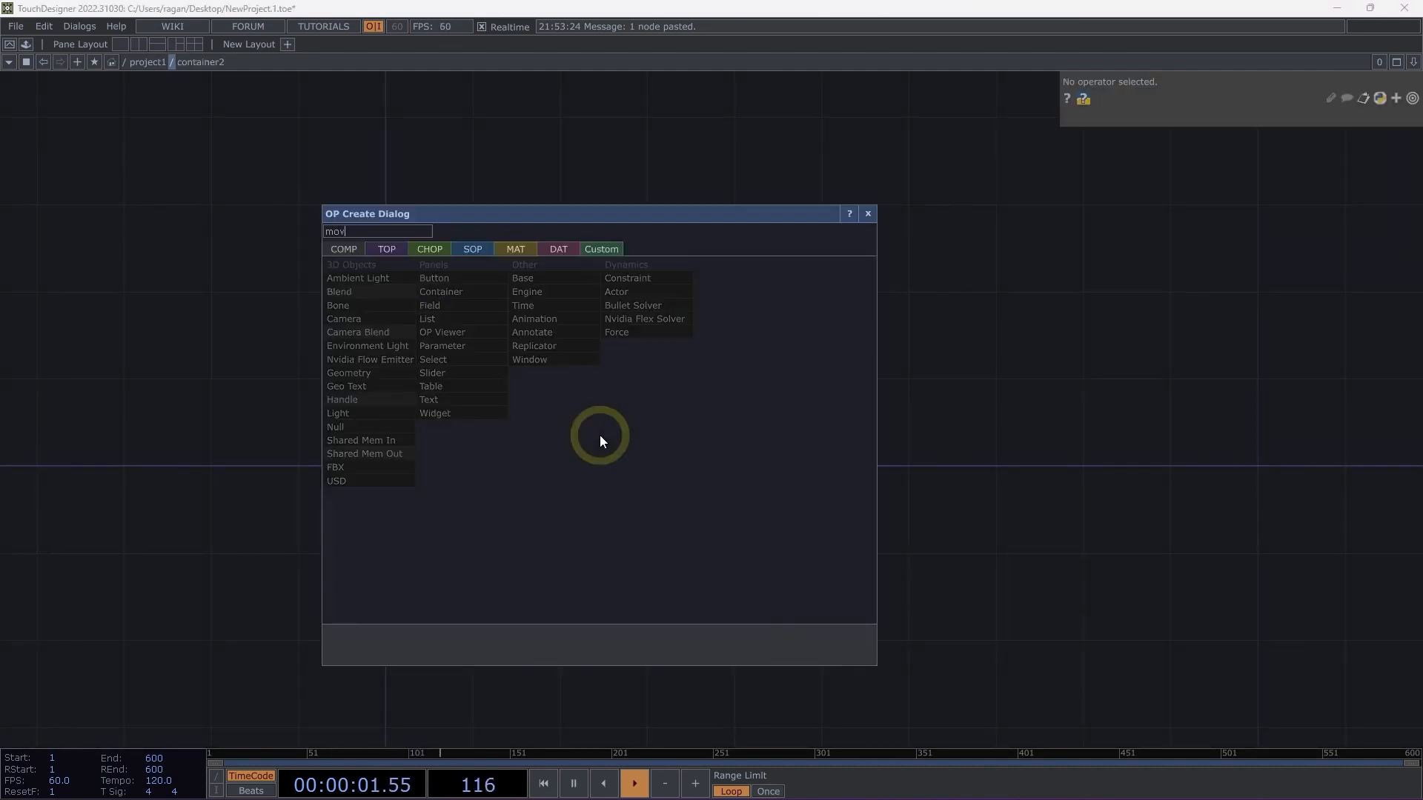
{"action": "left_click", "coordinate": [385, 249]}
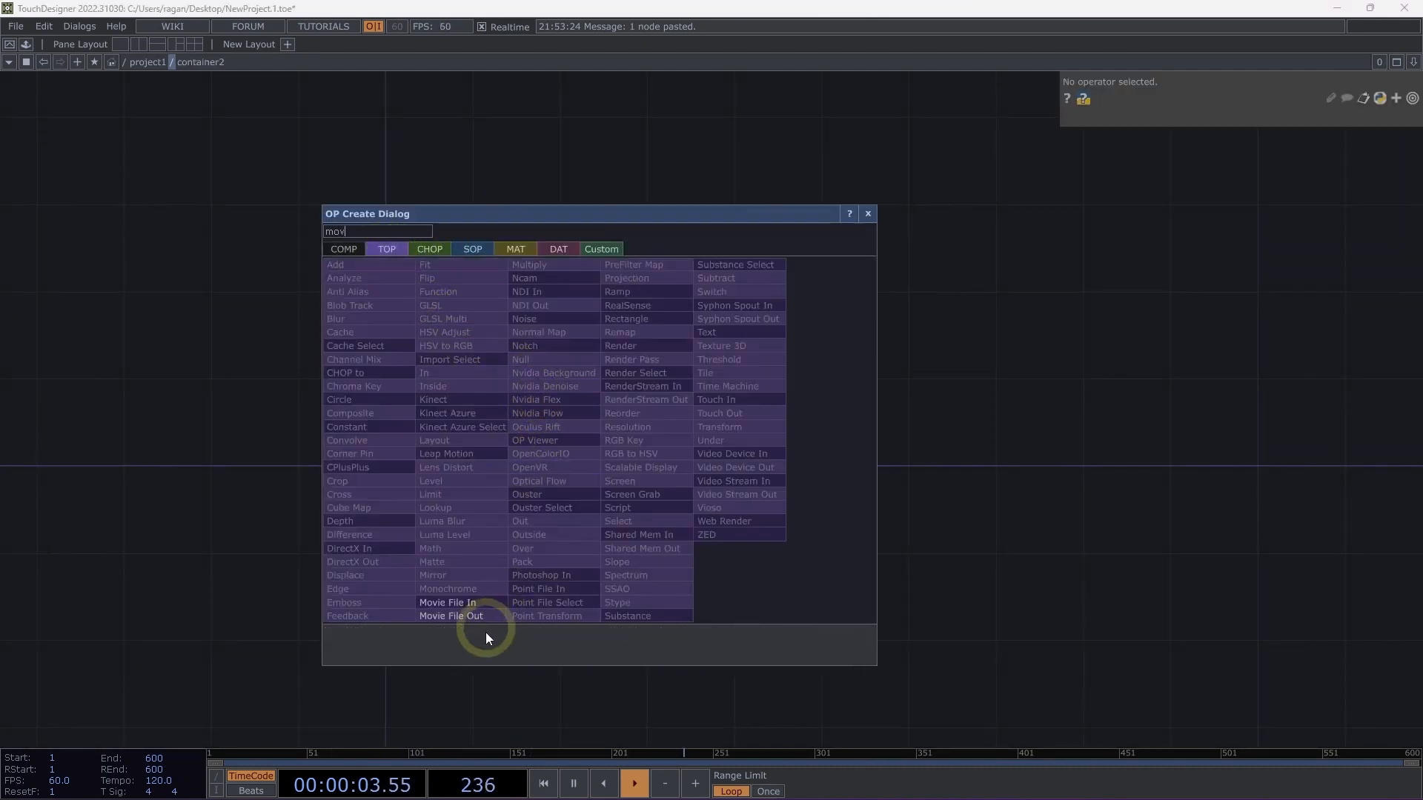
{"action": "left_click", "coordinate": [474, 602]}
{"action": "left_click", "coordinate": [478, 420]}
{"action": "left_click_drag", "start_coordinate": [485, 422], "coordinate": [436, 433]}
Add a Fit TOP connected to the output of moviefilein1 and align it beside that operator.
{"action": "right_click", "coordinate": [509, 423]}
{"action": "type", "text": "fit"}
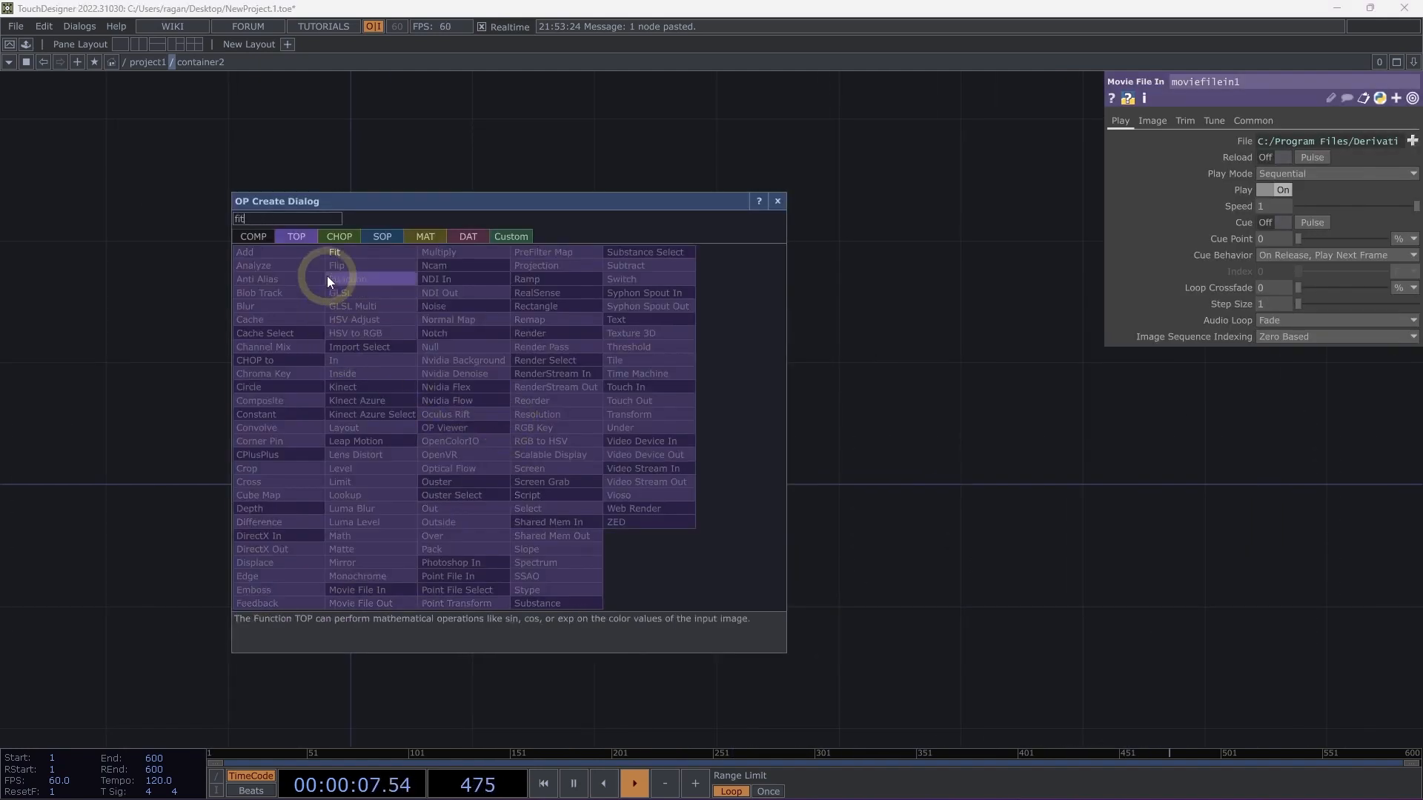
{"action": "left_click", "coordinate": [372, 249]}
{"action": "left_click", "coordinate": [747, 407]}
{"action": "left_click_drag", "start_coordinate": [722, 409], "coordinate": [639, 434]}
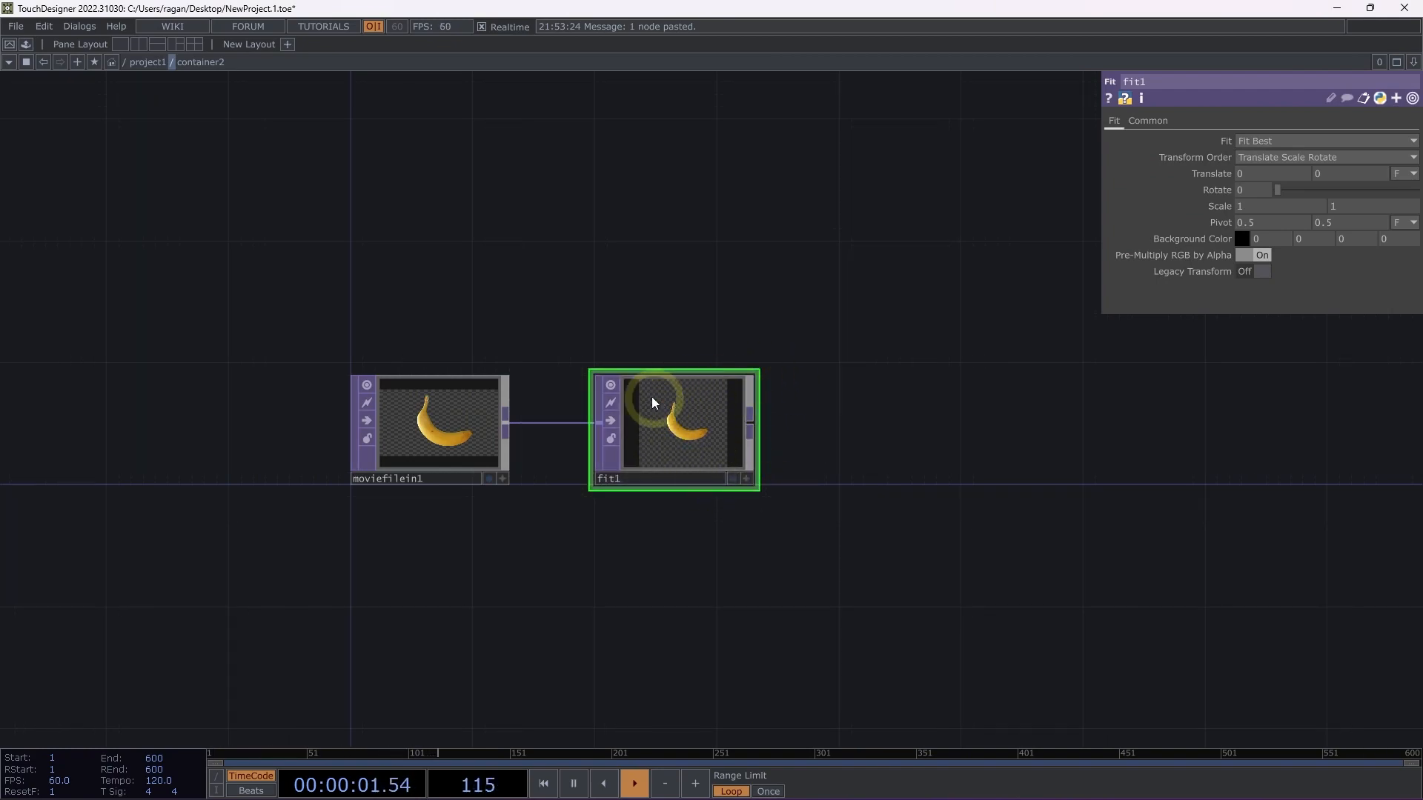
Set the Fit TOP's Output Resolution to Parent Panel Size.
{"action": "left_click", "coordinate": [1149, 120]}
{"action": "left_click", "coordinate": [1288, 141]}
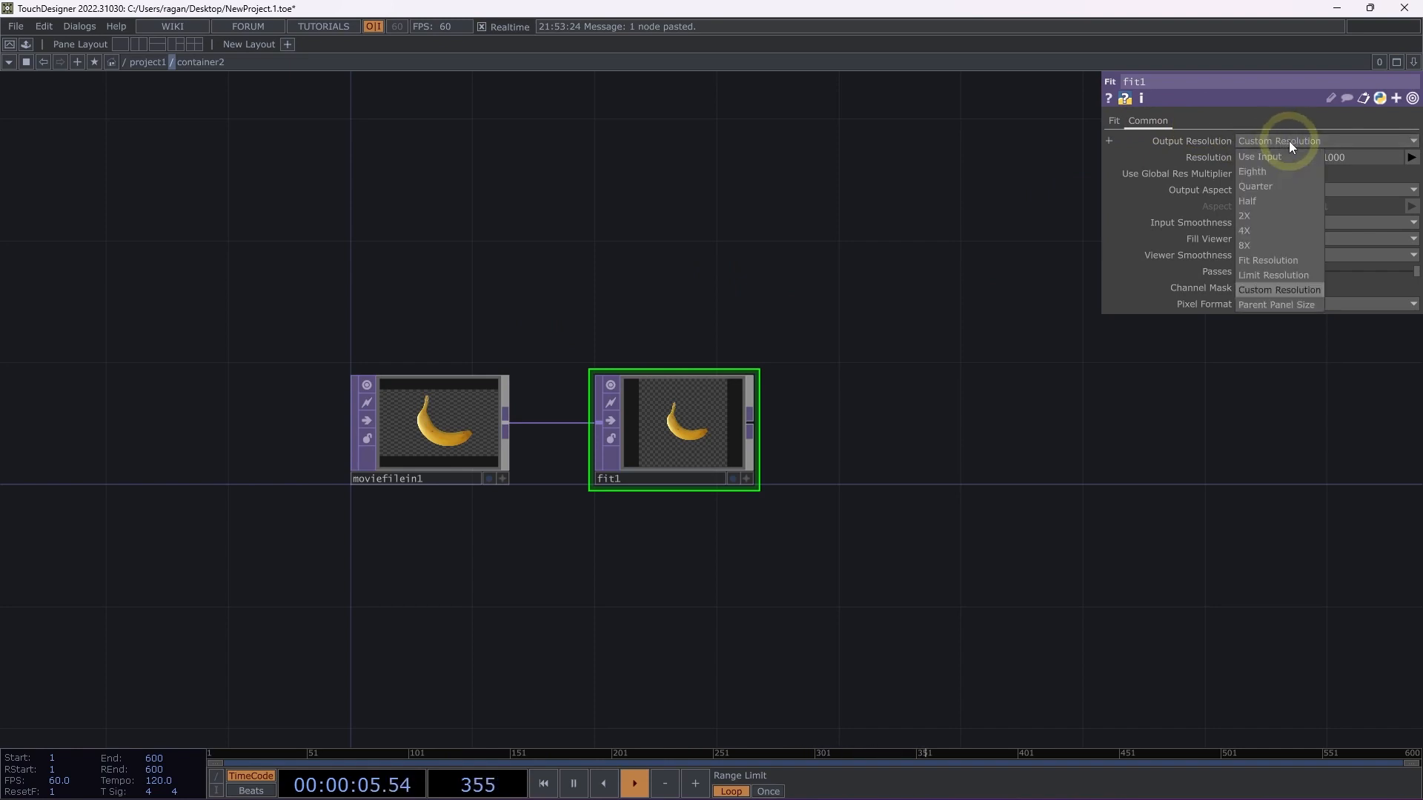
{"action": "left_click", "coordinate": [1283, 302]}
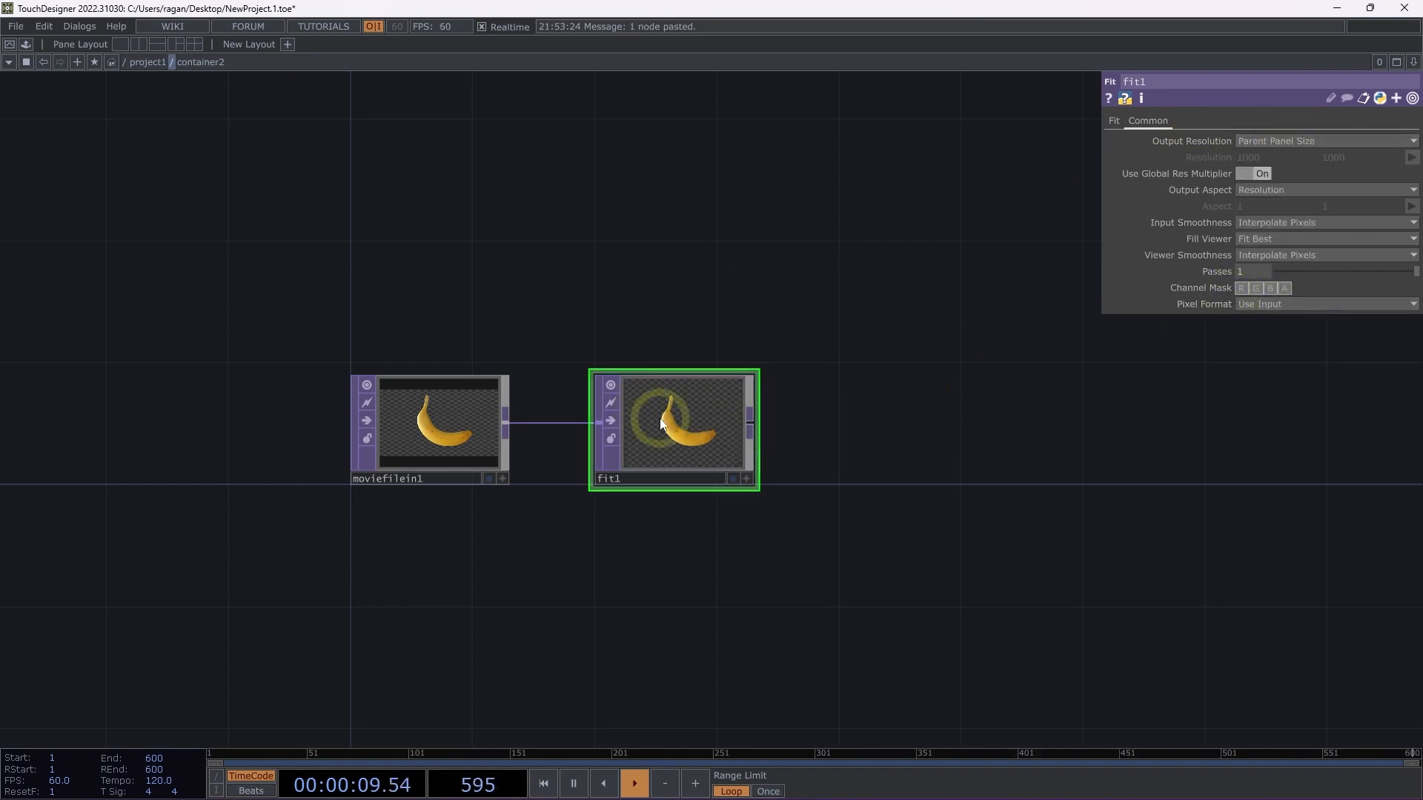
Append a Null TOP after fit1 and rename it null_final.
{"action": "key", "text": "ctrl+alt+n"}
{"action": "left_click", "coordinate": [931, 418]}
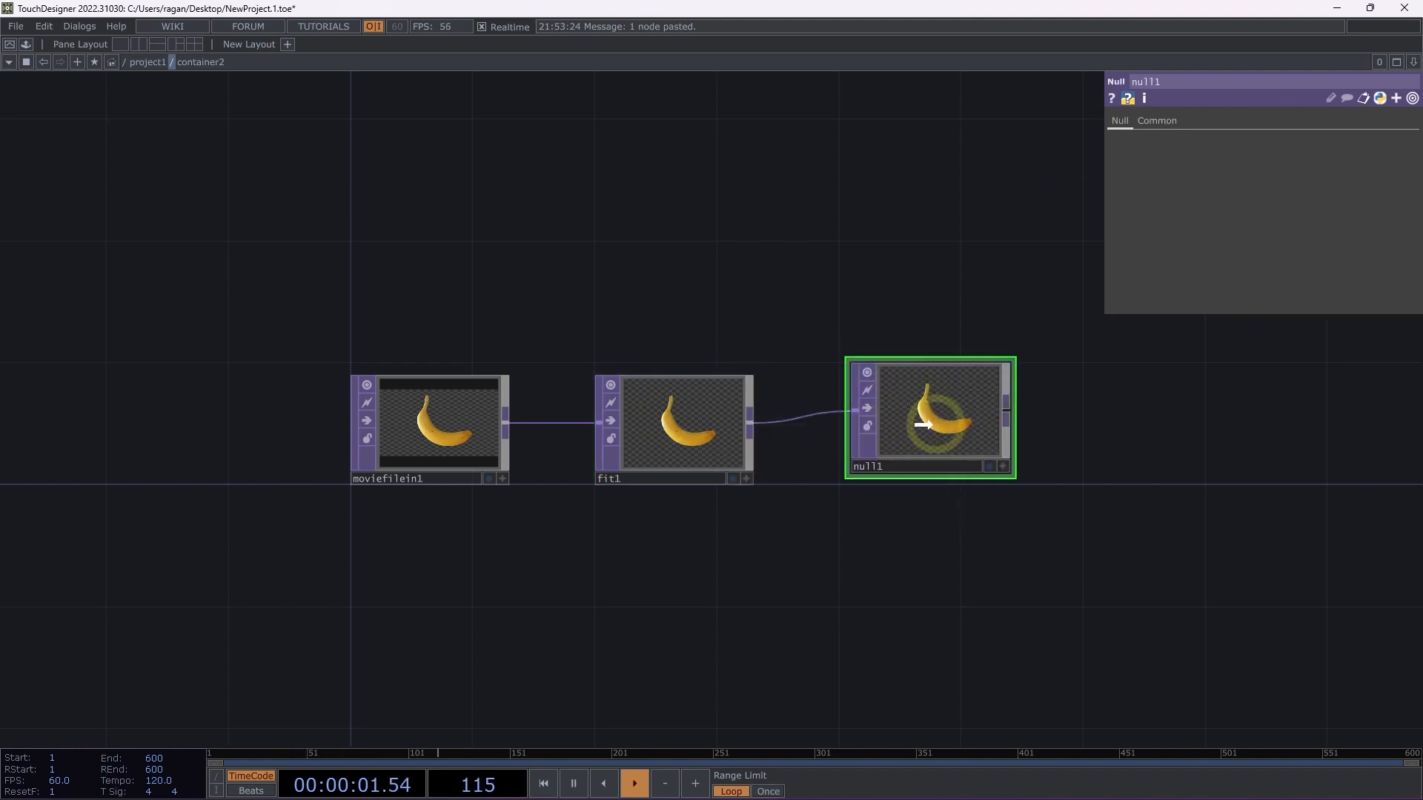
{"action": "left_click", "coordinate": [901, 482]}
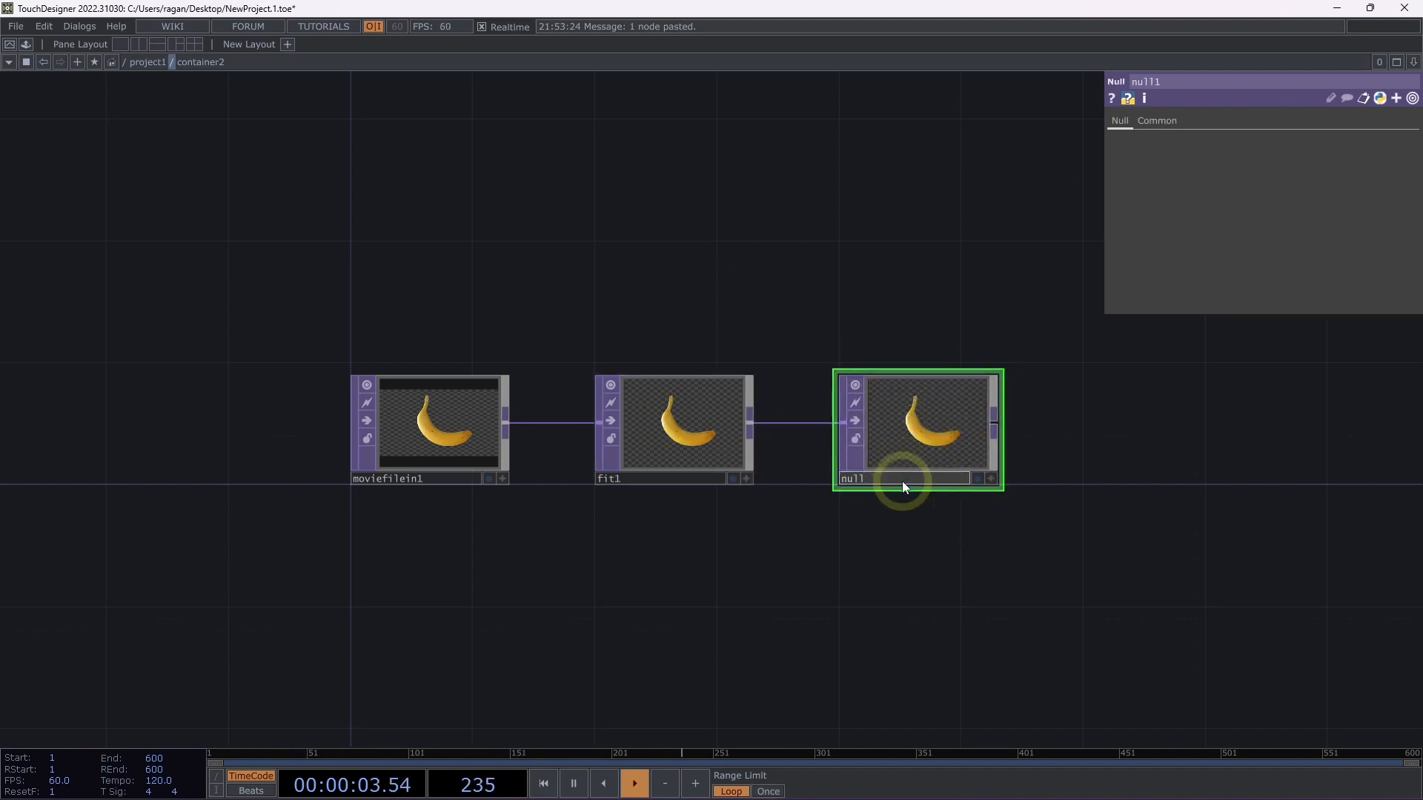
{"action": "type", "text": "_final"}
{"action": "key", "text": "Return"}
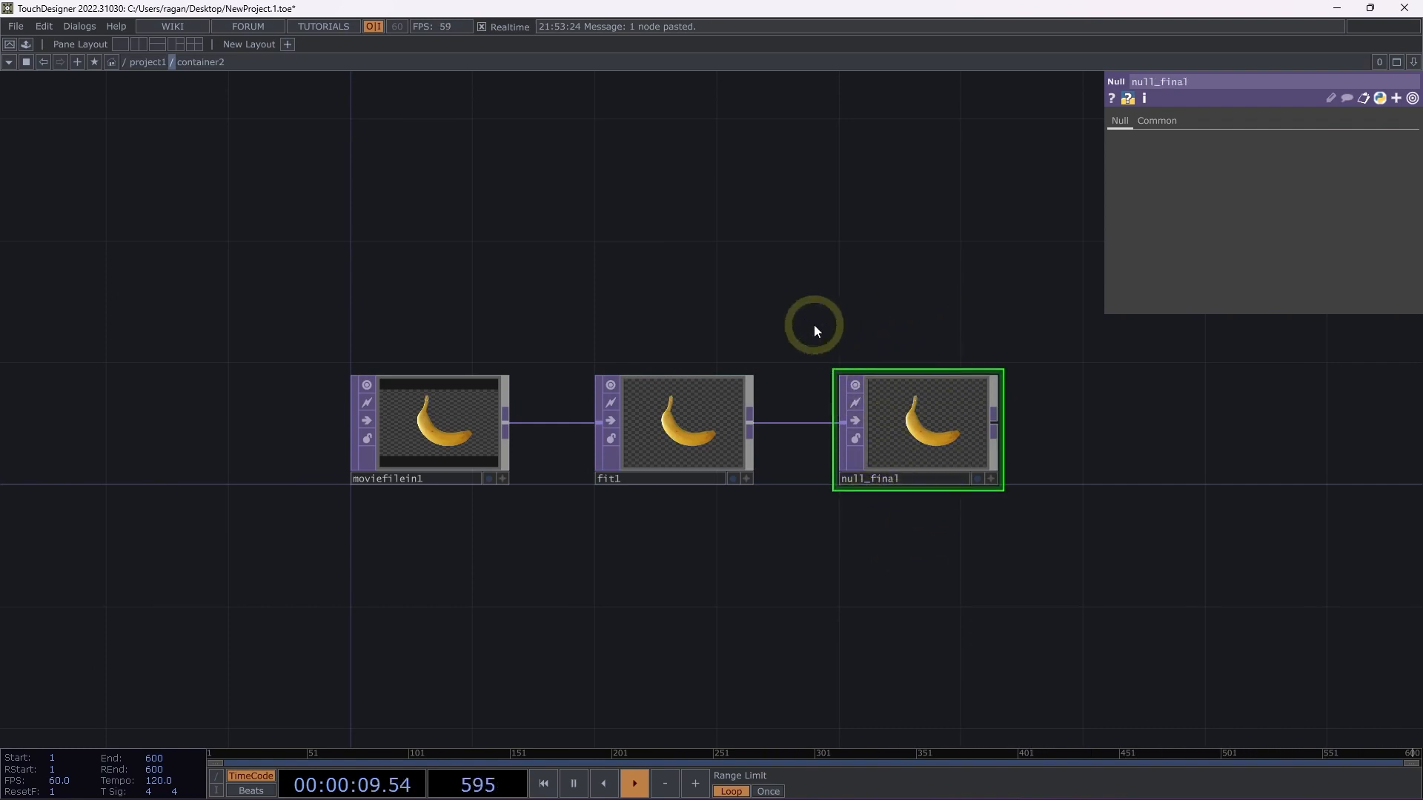
Examine how container2's network sits inside project1 by moving back and forth between the two levels.
{"action": "scroll", "coordinate": [808, 320], "scroll_direction": "down", "scroll_amount": 5}
{"action": "scroll", "coordinate": [808, 320], "scroll_direction": "up", "scroll_amount": 3}
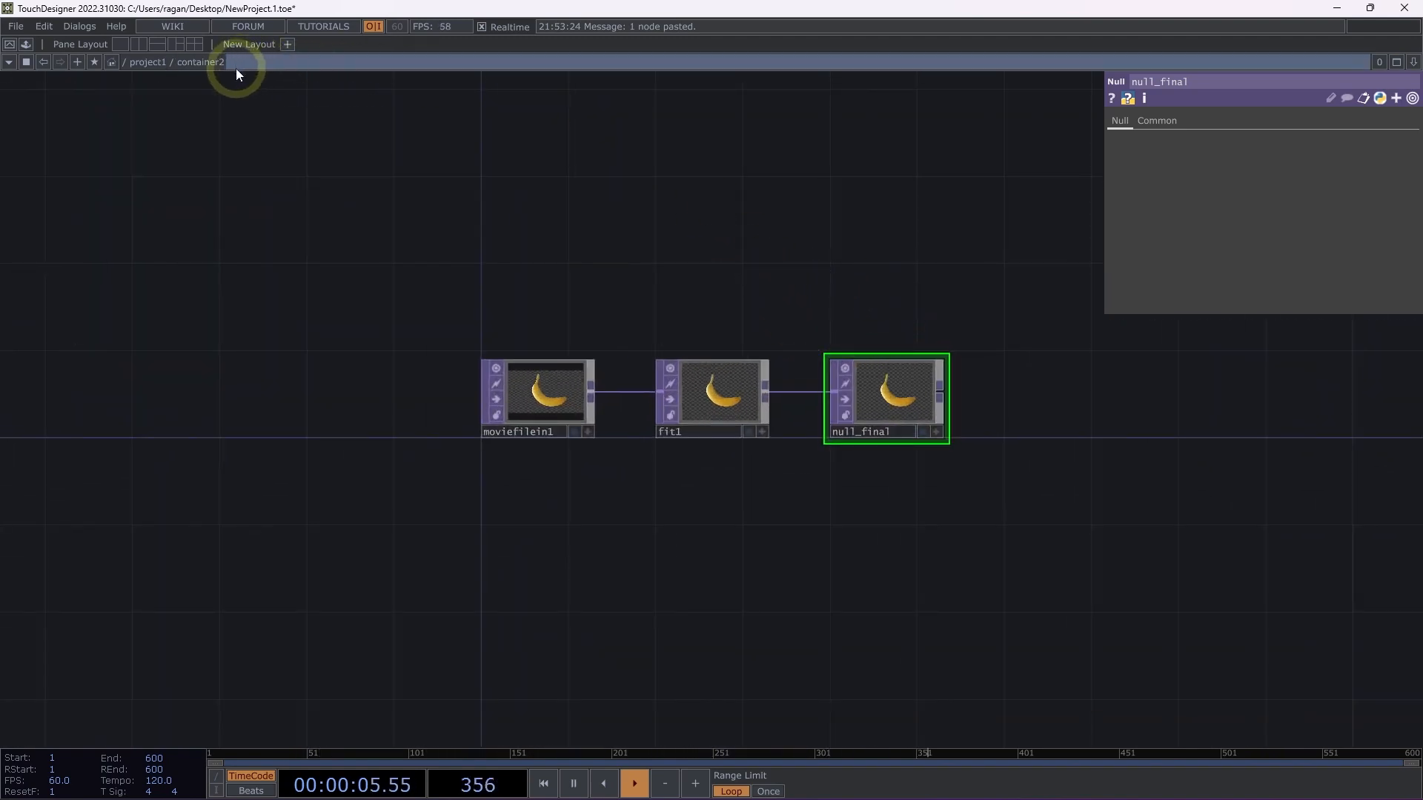
{"action": "left_click", "coordinate": [148, 62]}
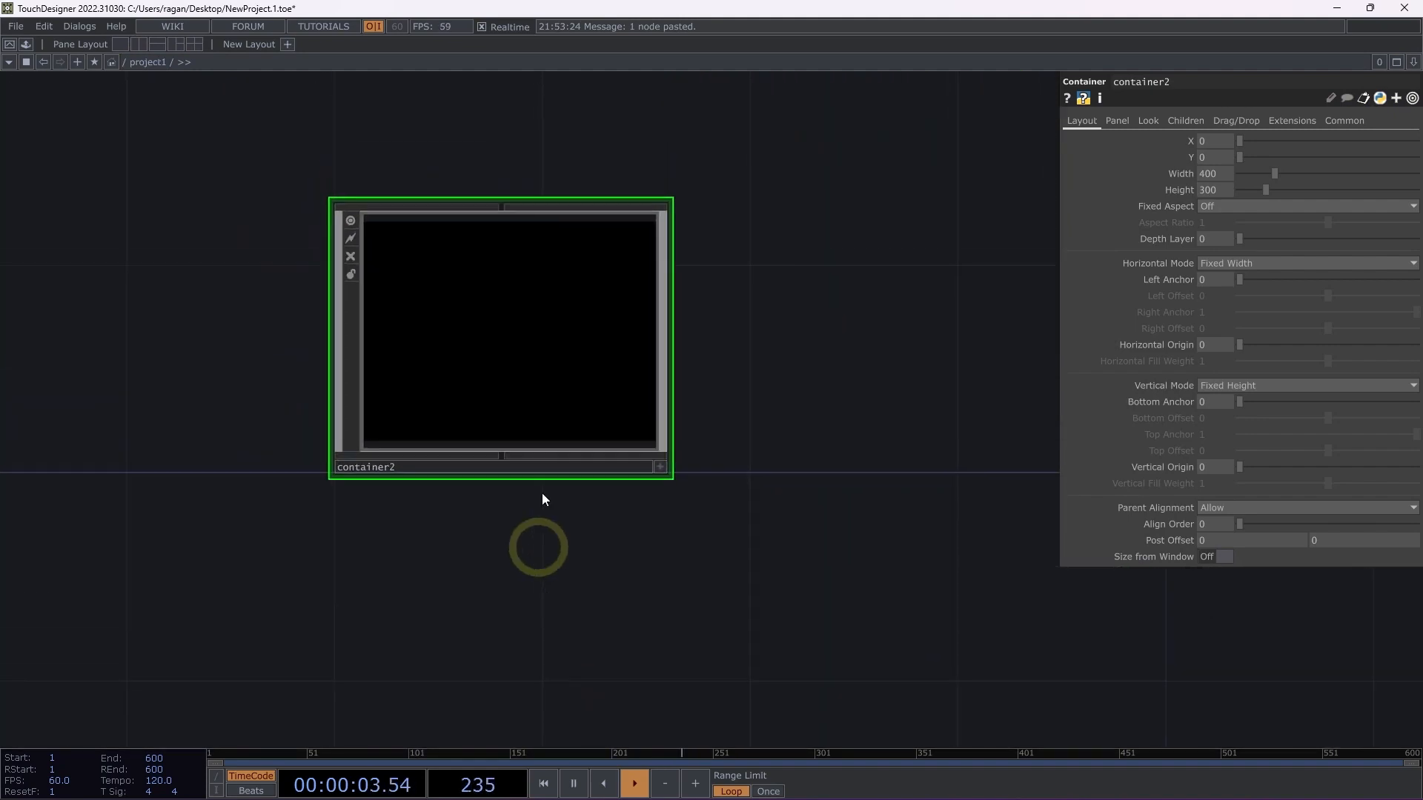
{"action": "scroll", "coordinate": [494, 409], "scroll_direction": "down", "scroll_amount": 6}
{"action": "left_click_drag", "start_coordinate": [326, 368], "coordinate": [524, 385]}
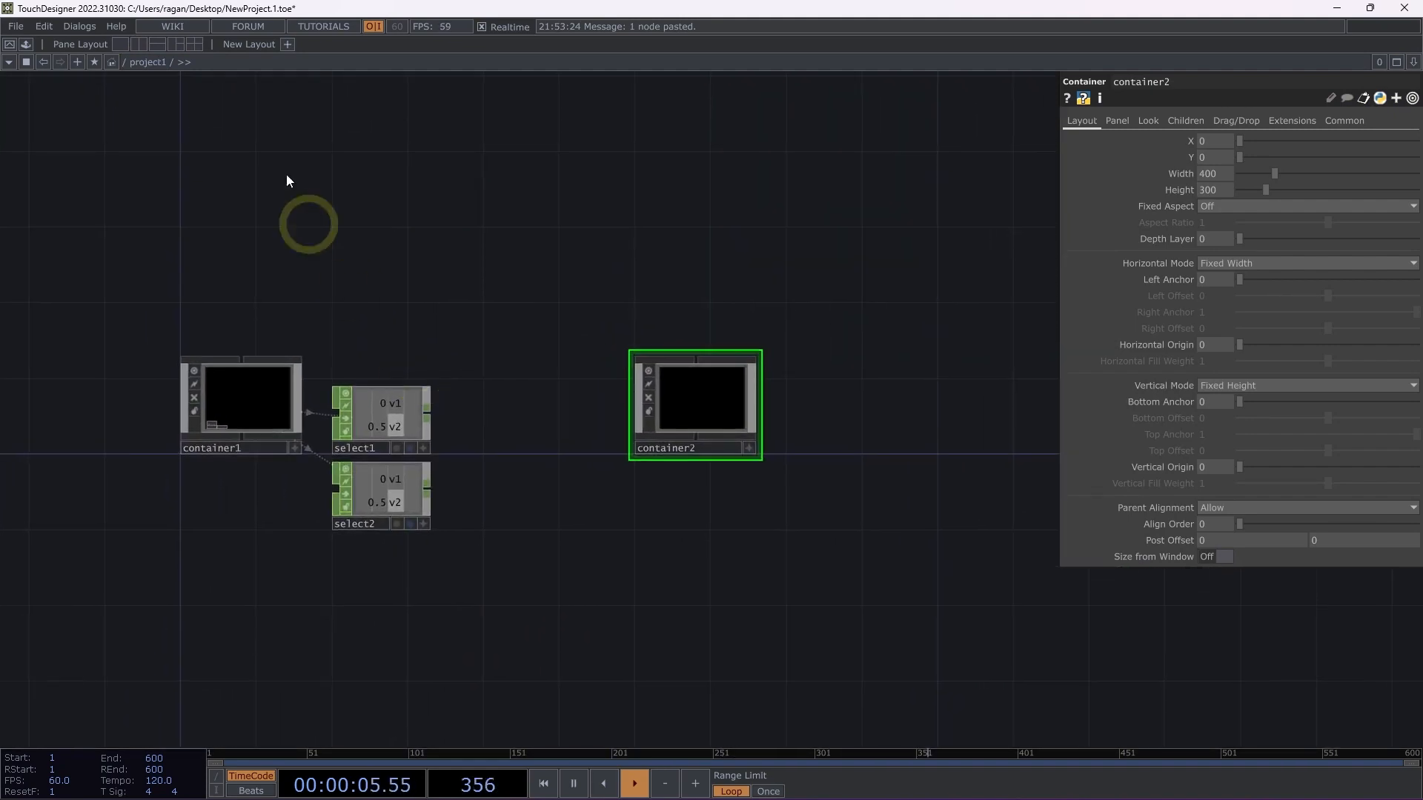
{"action": "left_click", "coordinate": [177, 63]}
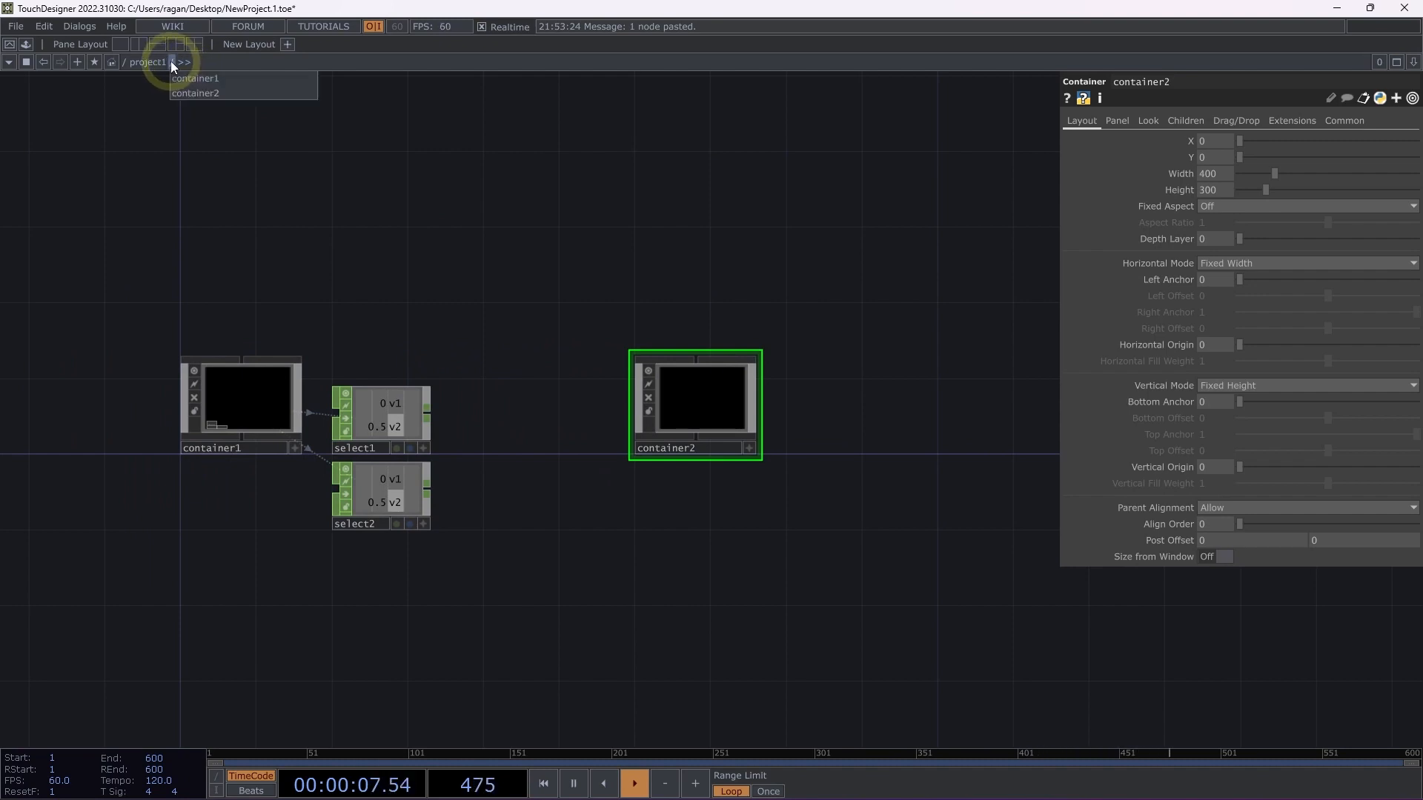
{"action": "left_click", "coordinate": [206, 93]}
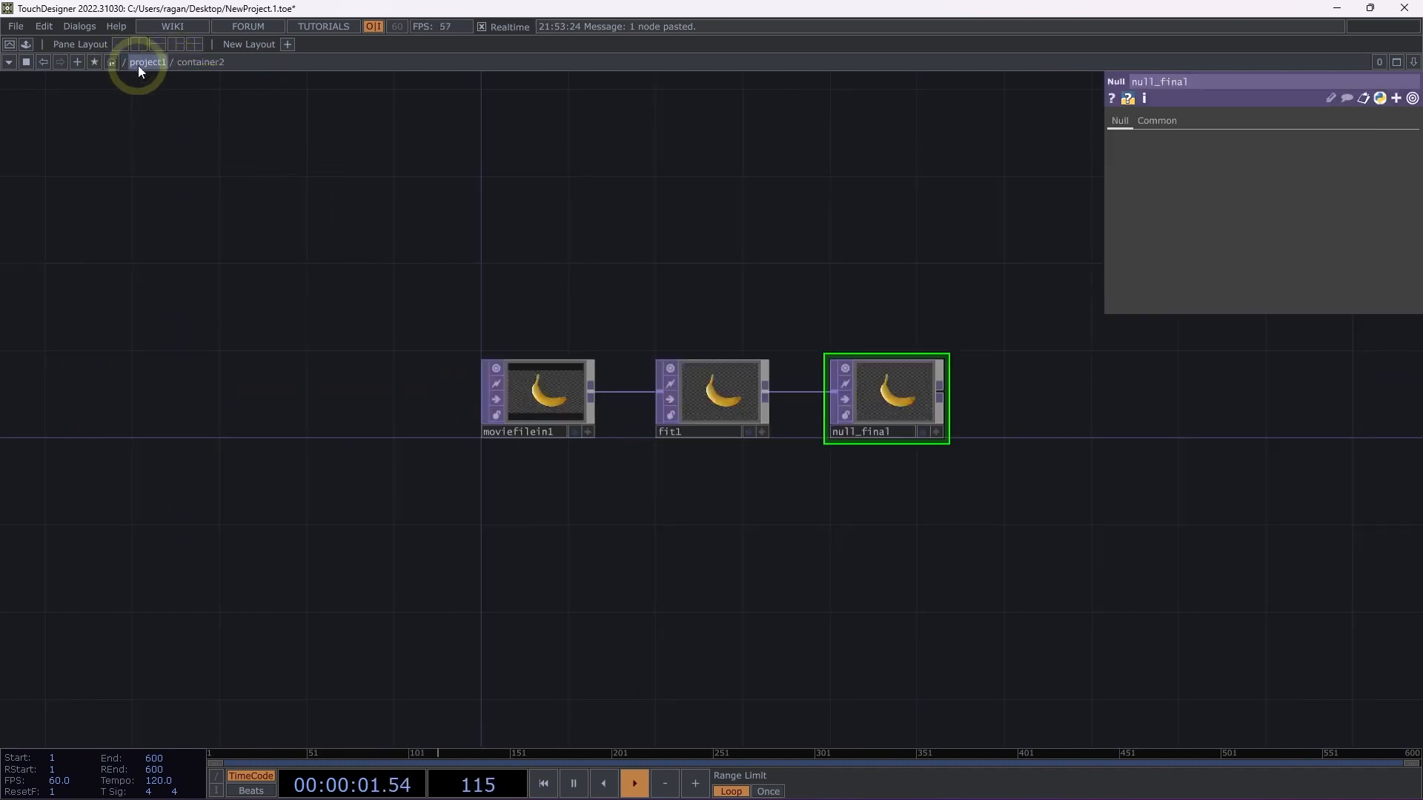
{"action": "left_click", "coordinate": [162, 62]}
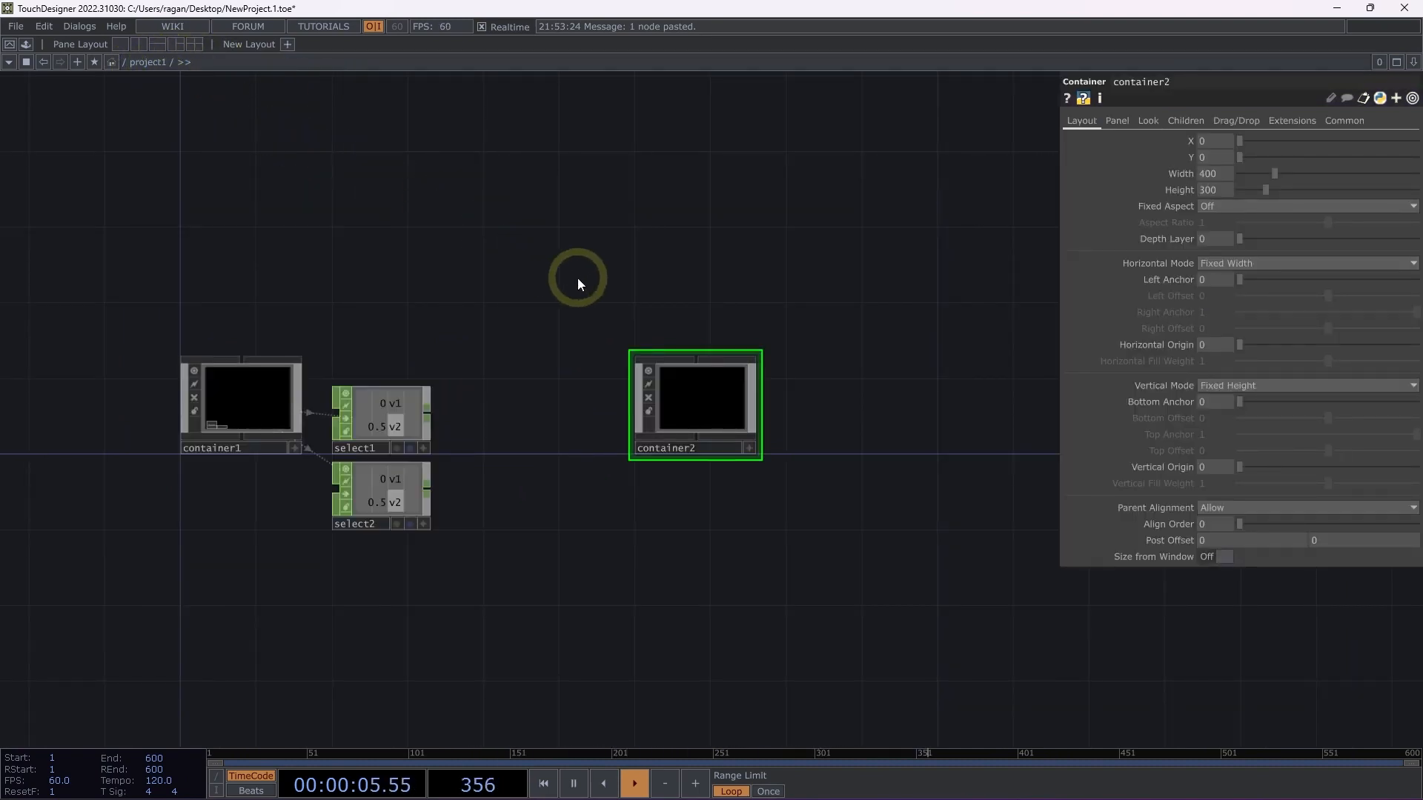
{"action": "left_click", "coordinate": [184, 62]}
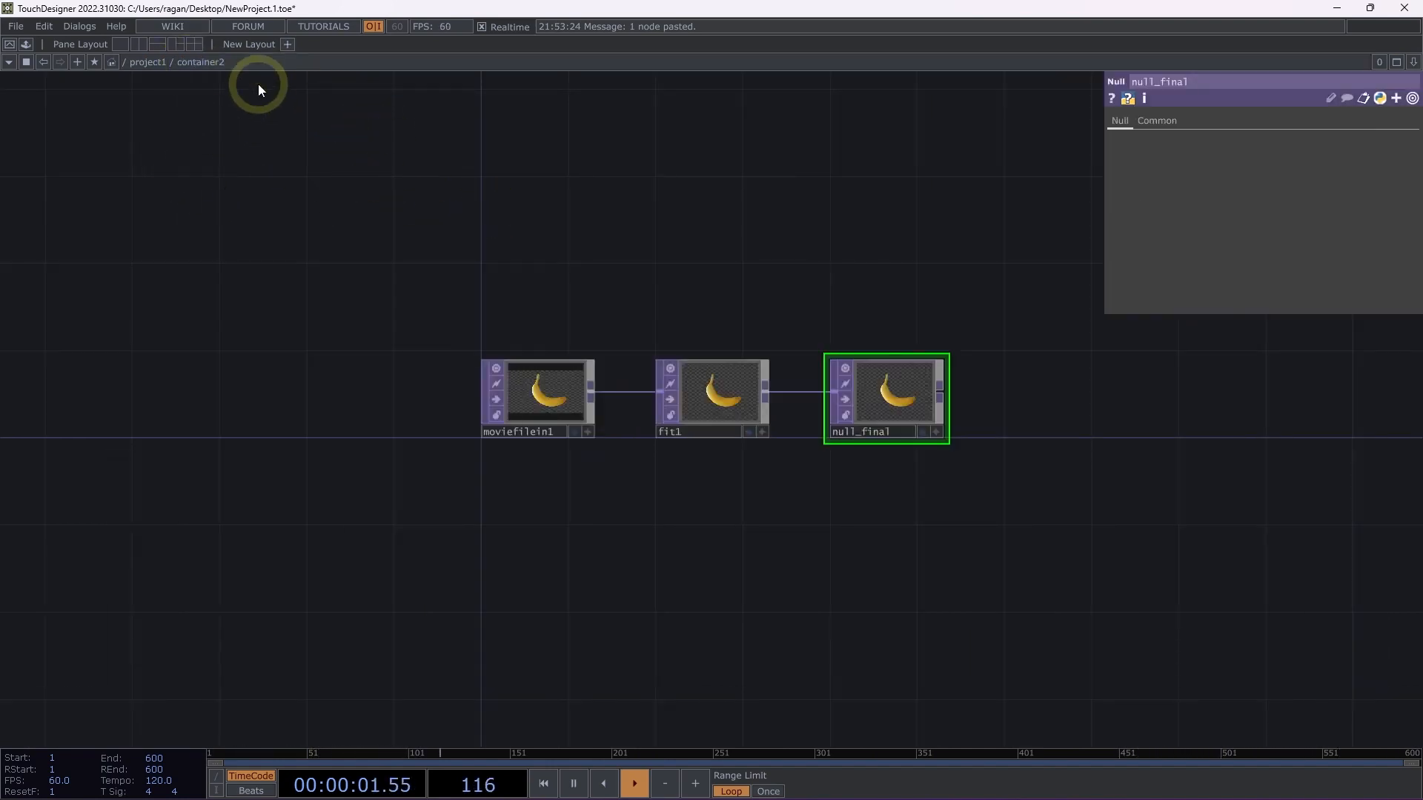
{"action": "left_click", "coordinate": [157, 63]}
Set container2's Background TOP to the relative path ./null_final.
{"action": "left_click_drag", "start_coordinate": [552, 311], "coordinate": [390, 304]}
{"action": "scroll", "coordinate": [492, 375], "scroll_direction": "up", "scroll_amount": 3}
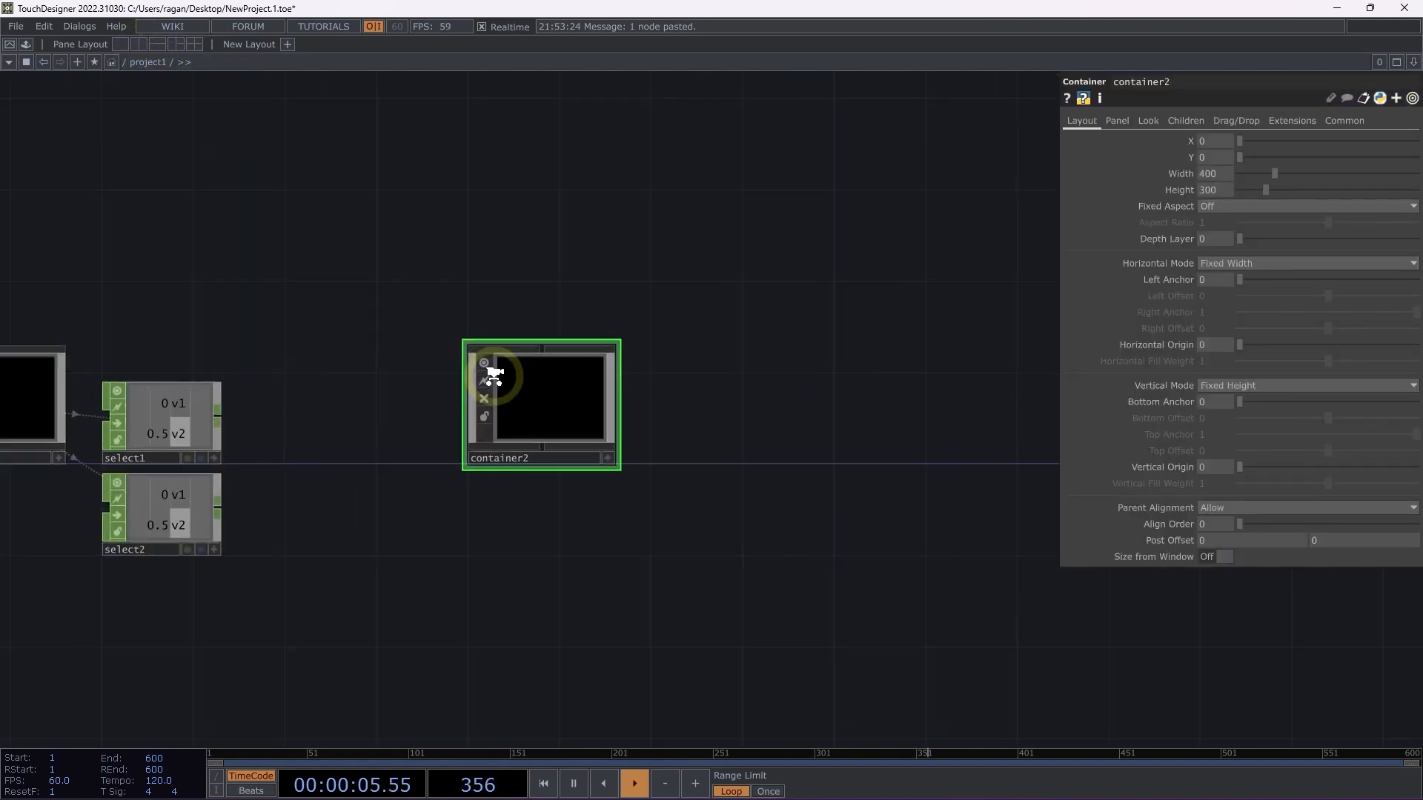
{"action": "right_click_drag", "start_coordinate": [435, 243], "coordinate": [808, 603]}
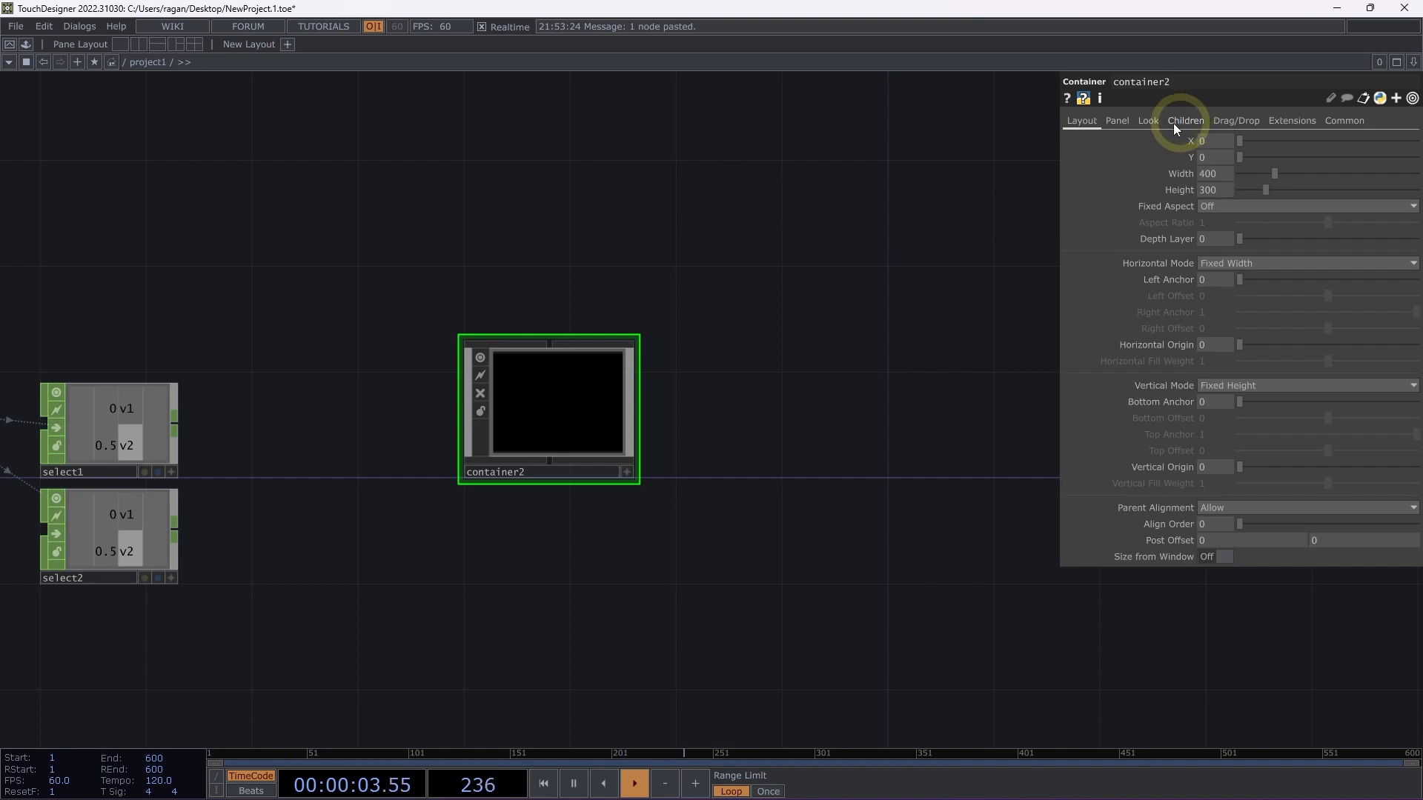
{"action": "left_click", "coordinate": [1141, 120]}
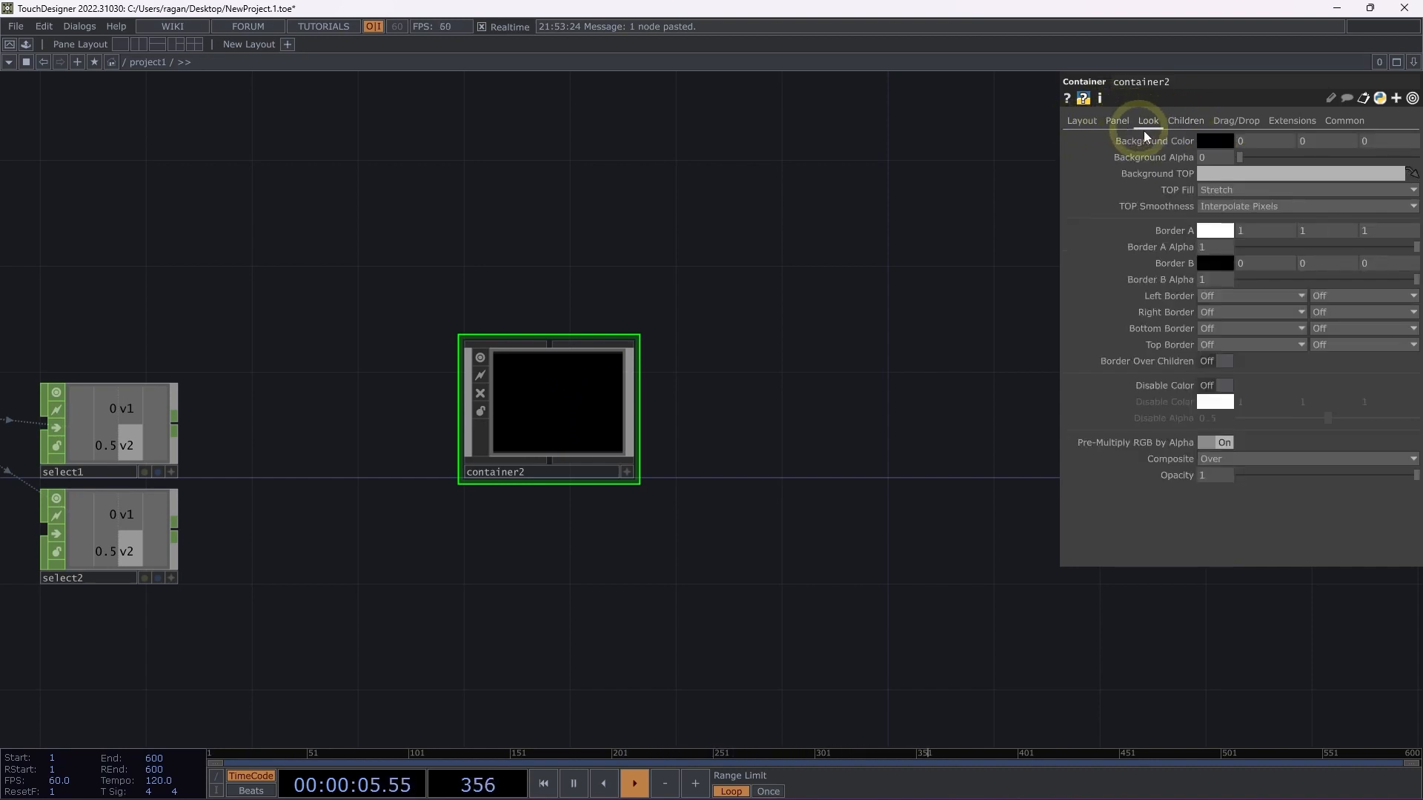
{"action": "left_click", "coordinate": [1234, 175]}
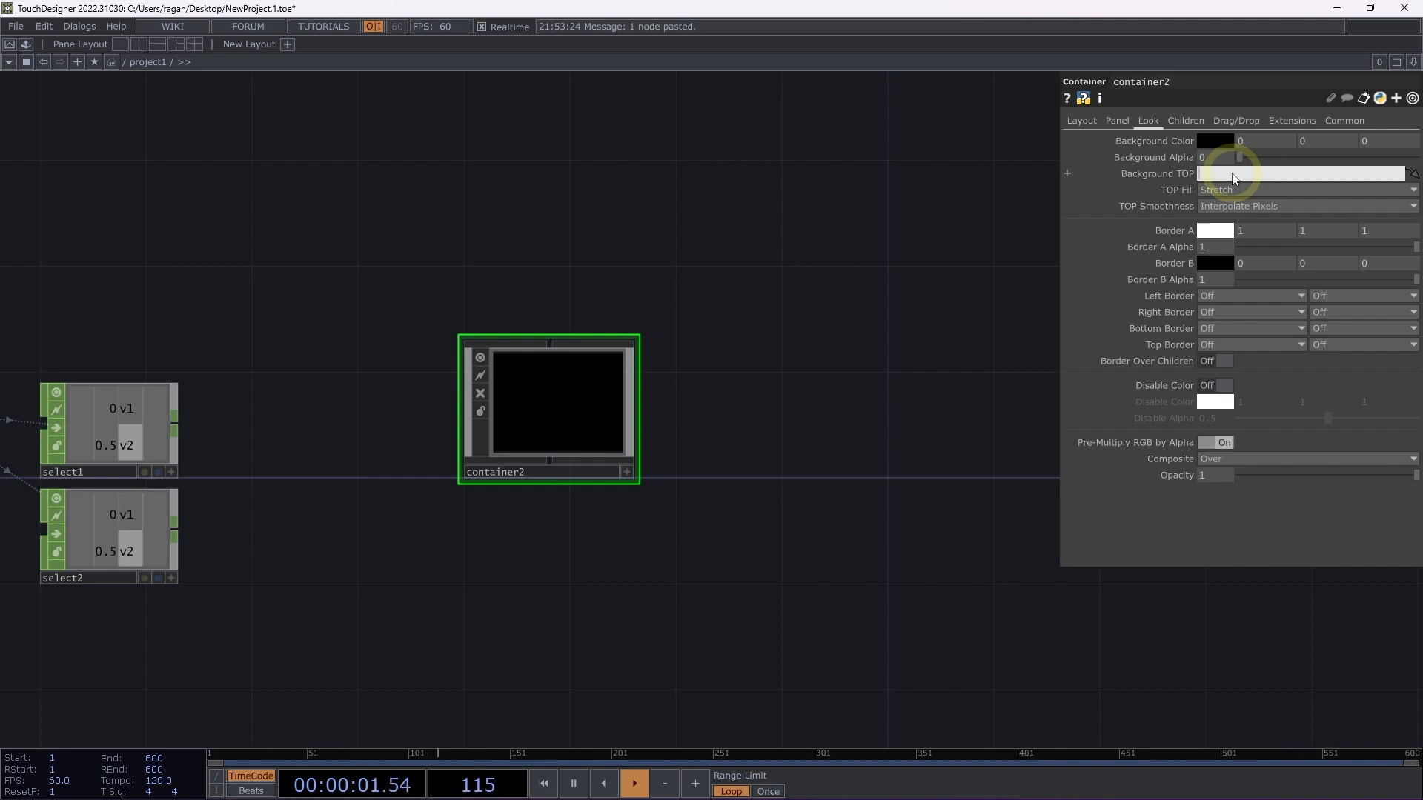
{"action": "type", "text": "./null_final"}
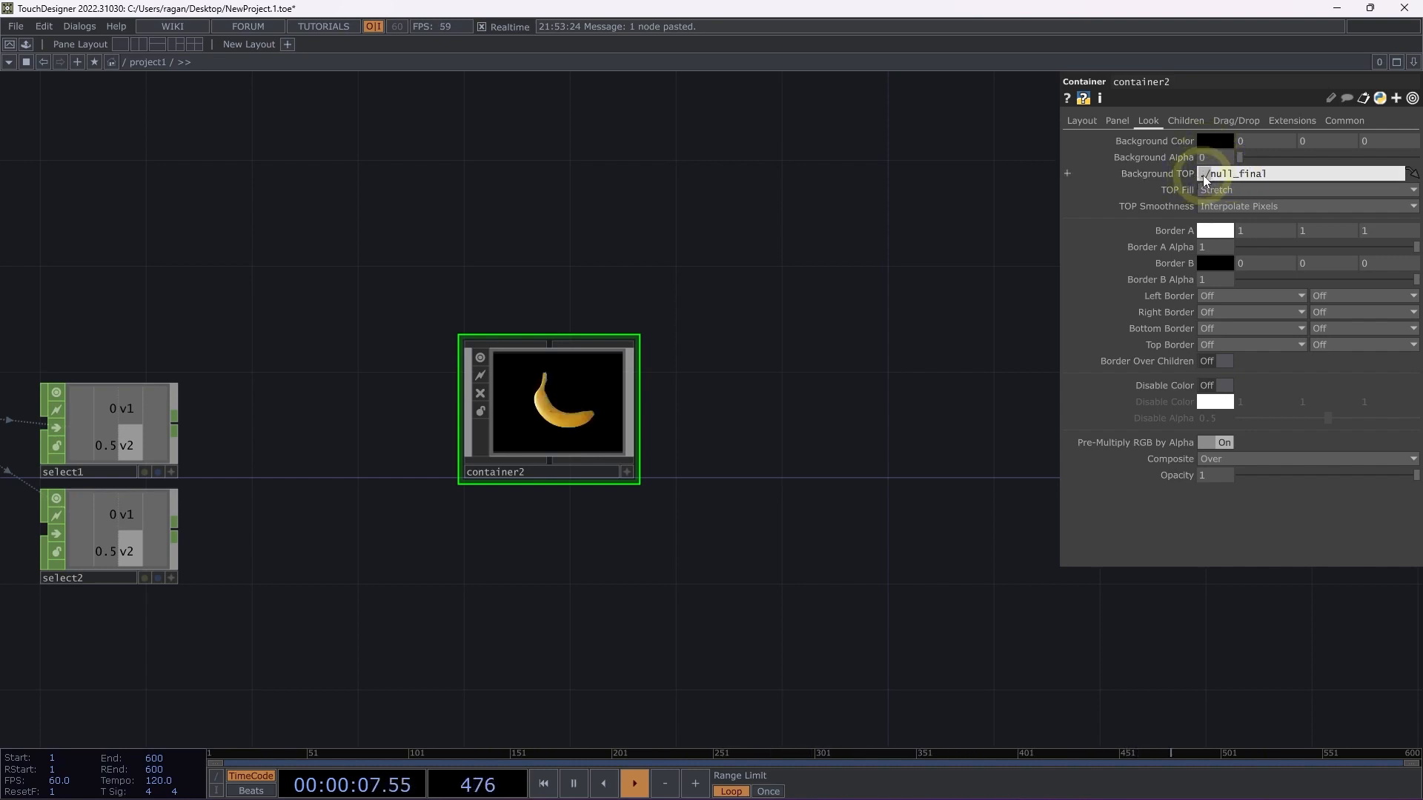
{"action": "left_click", "coordinate": [792, 273]}
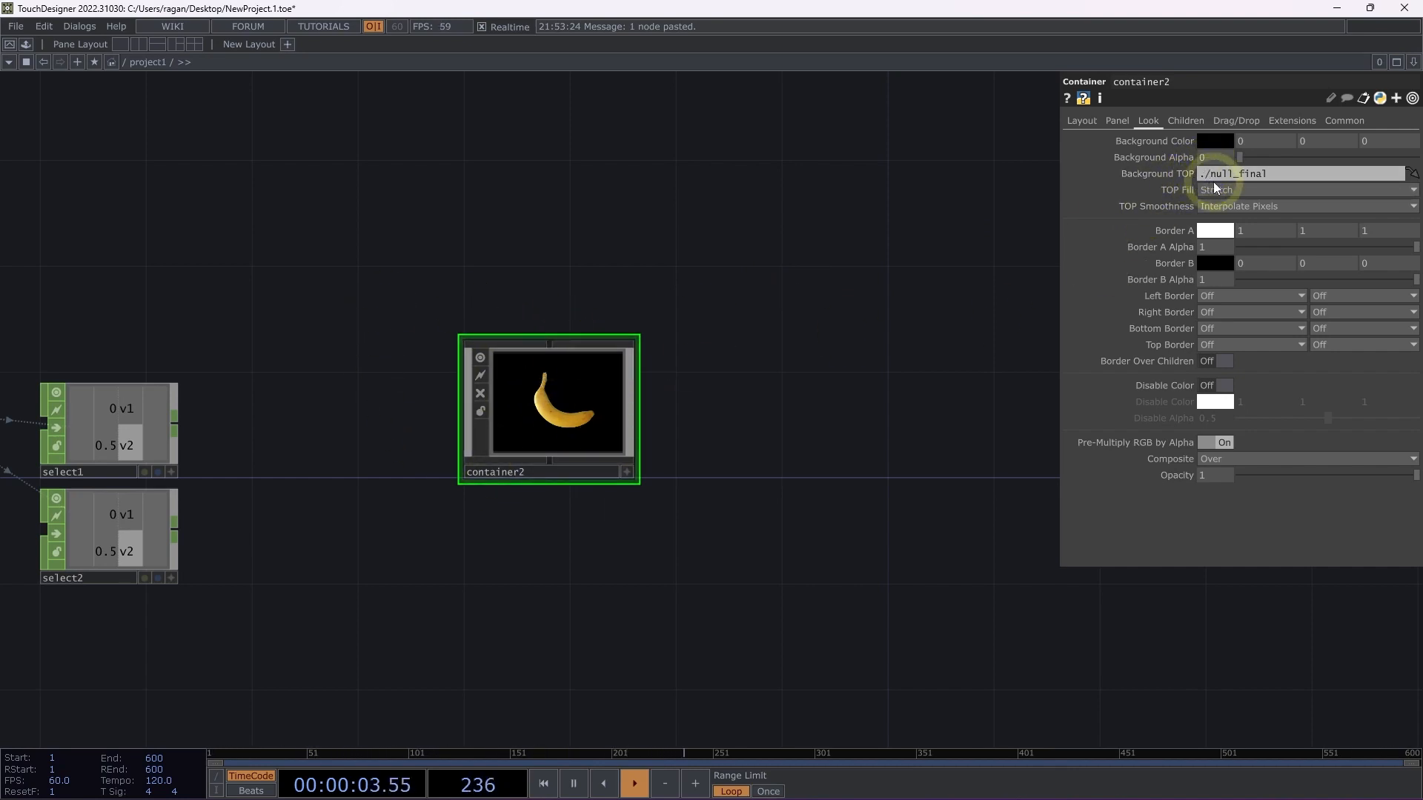
Add a third Container COMP to project1, in line with container2 on its right.
{"action": "left_click_drag", "start_coordinate": [787, 266], "coordinate": [684, 328]}
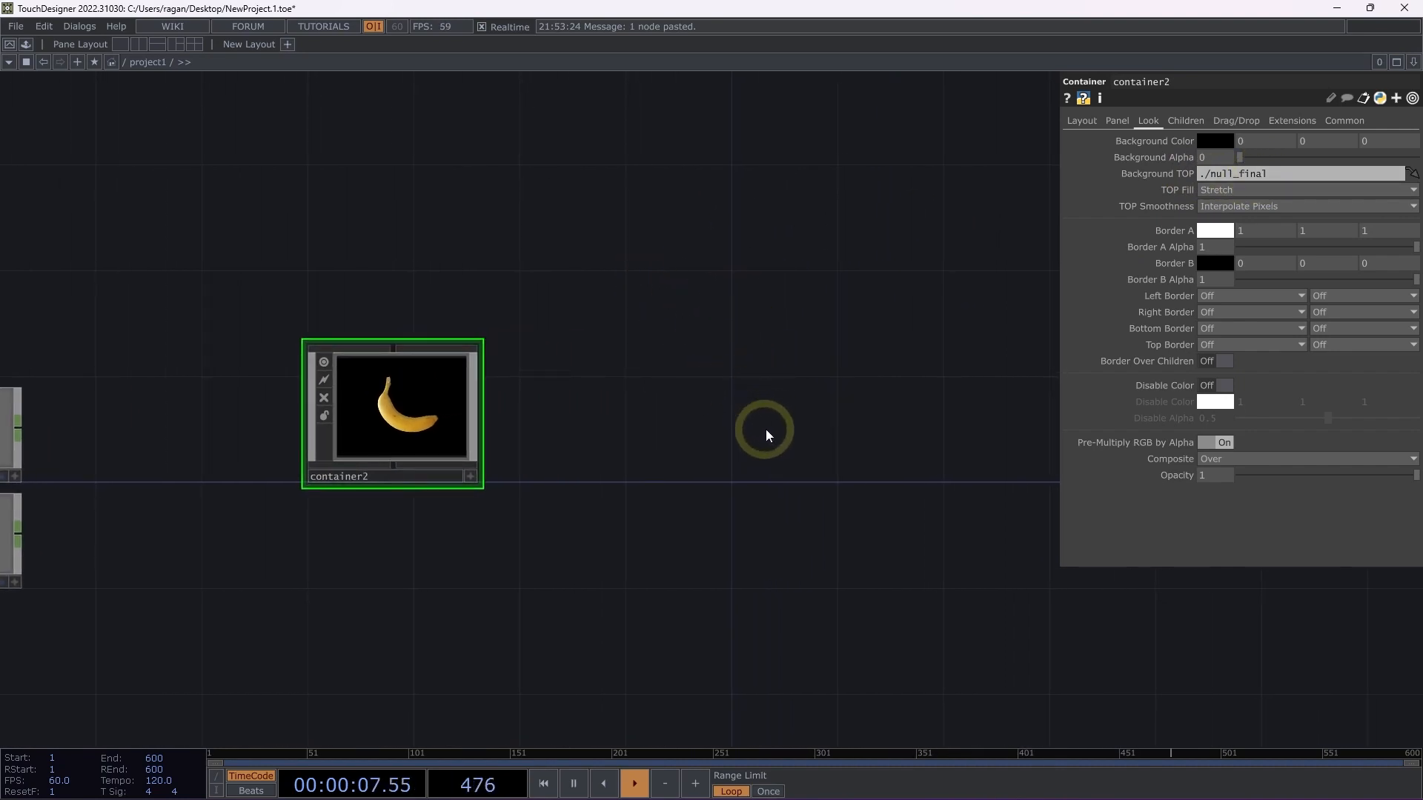
{"action": "double_click", "coordinate": [798, 359]}
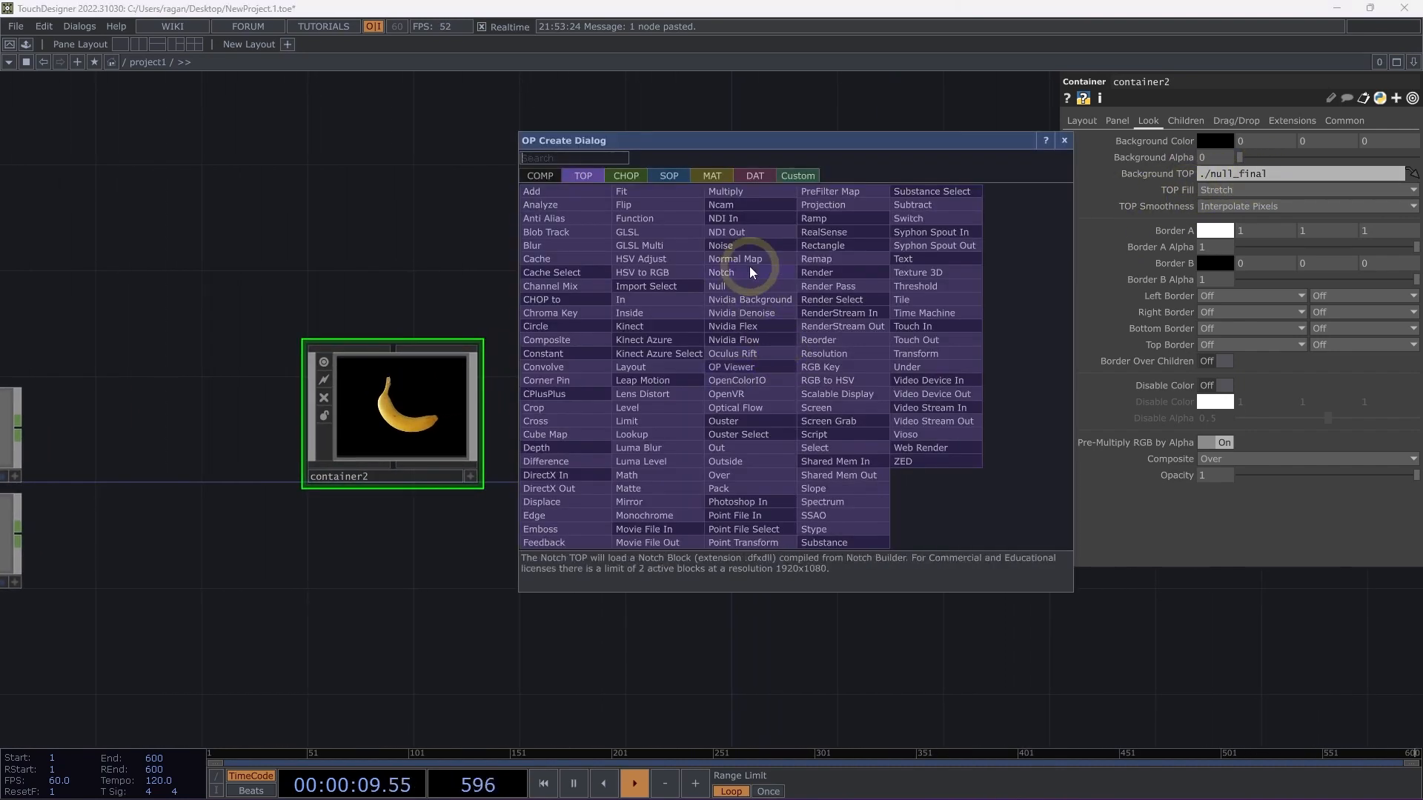
{"action": "type", "text": "con"}
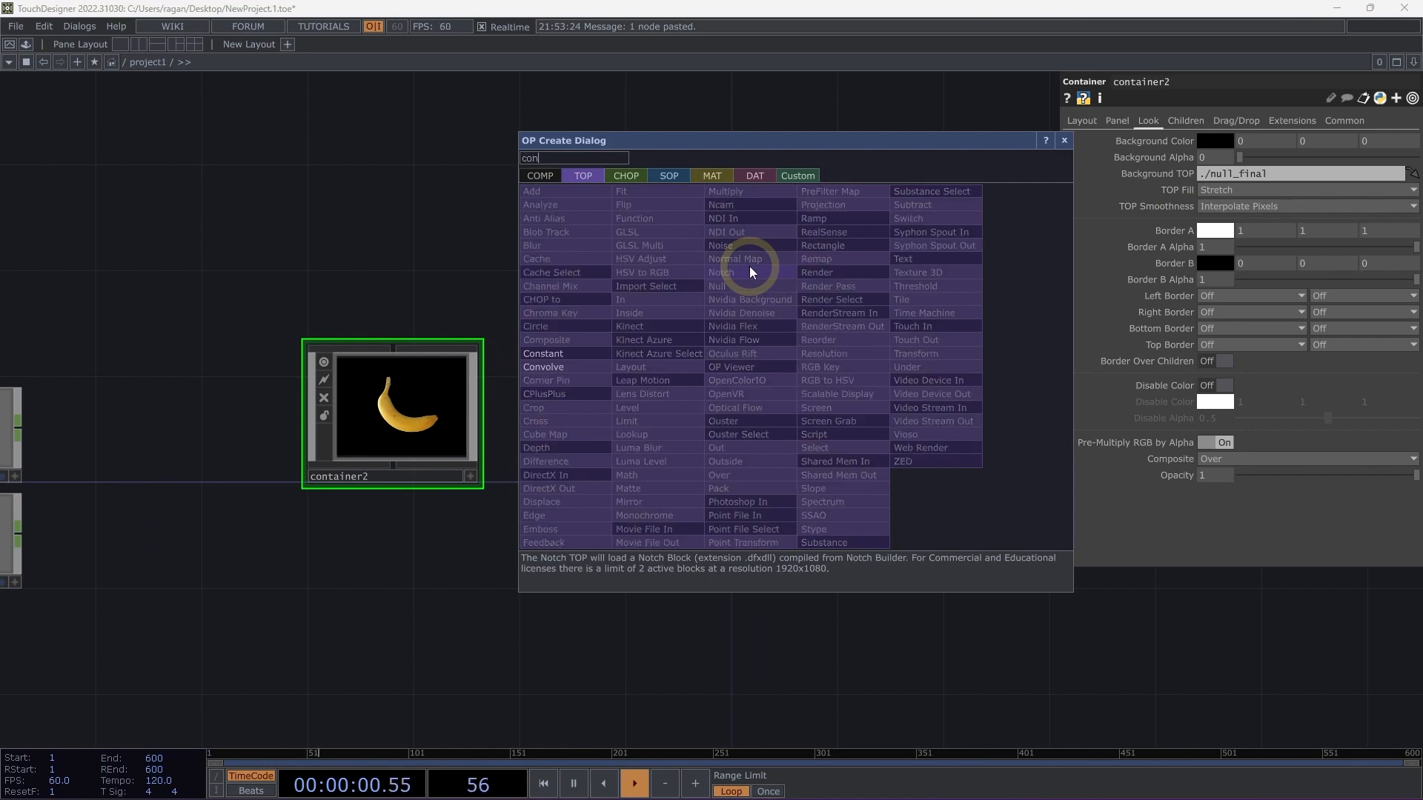
{"action": "left_click", "coordinate": [547, 175]}
{"action": "left_click", "coordinate": [642, 222]}
{"action": "left_click", "coordinate": [923, 403]}
{"action": "left_click_drag", "start_coordinate": [924, 403], "coordinate": [819, 416]}
Add a Timer CHOP to project1 and place it directly above container3.
{"action": "double_click", "coordinate": [825, 251]}
{"action": "type", "text": "timer"}
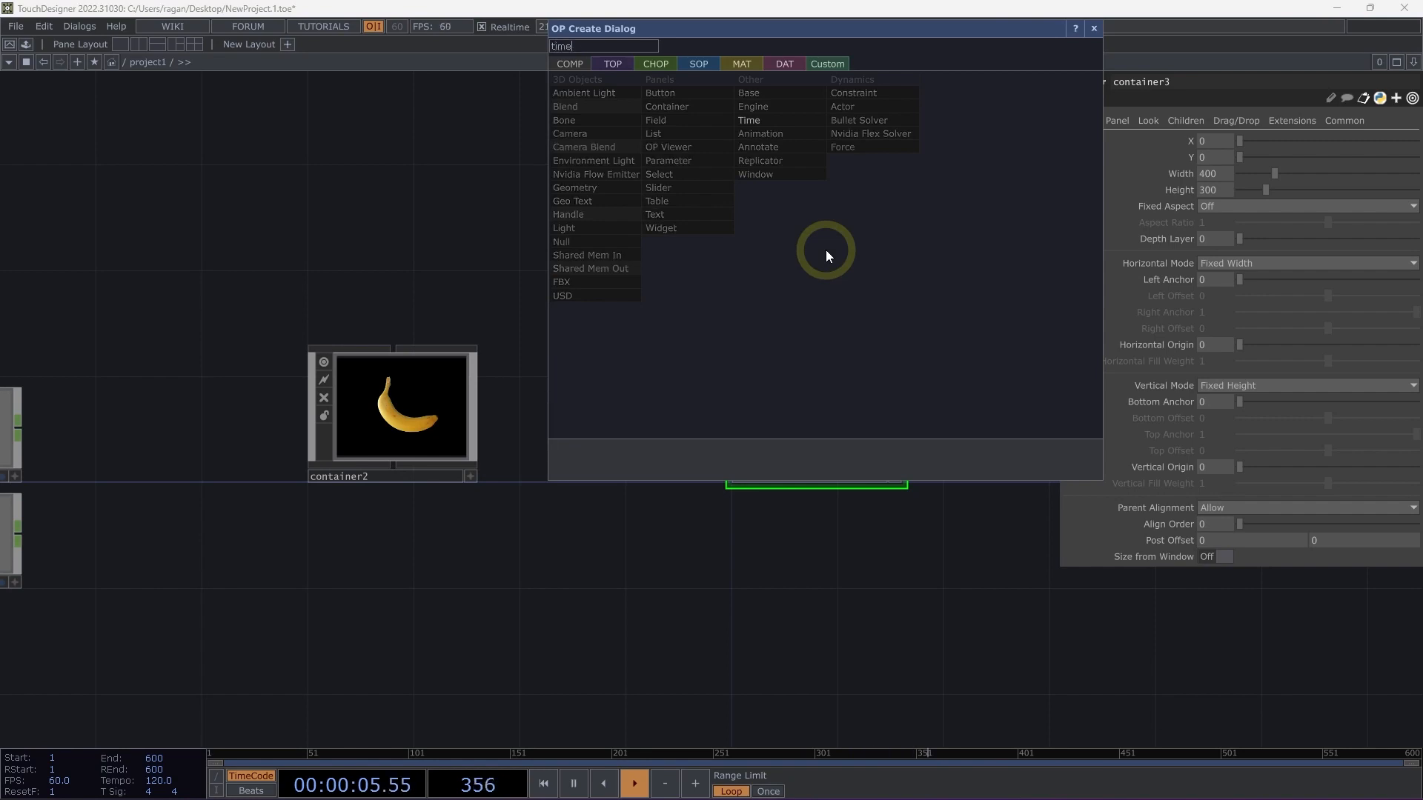
{"action": "left_click", "coordinate": [672, 65]}
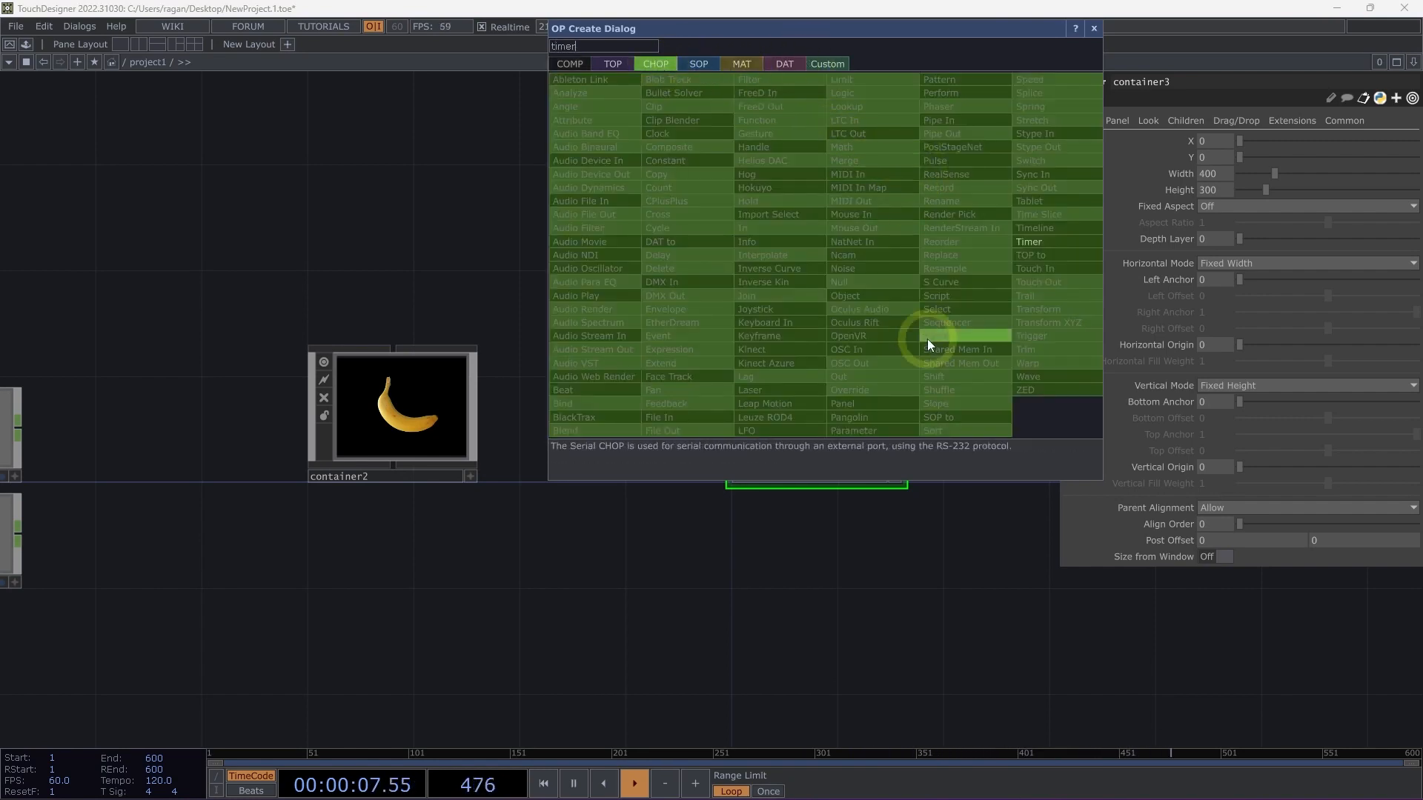
{"action": "left_click", "coordinate": [1042, 243]}
{"action": "left_click", "coordinate": [842, 259]}
{"action": "left_click_drag", "start_coordinate": [842, 260], "coordinate": [799, 228]}
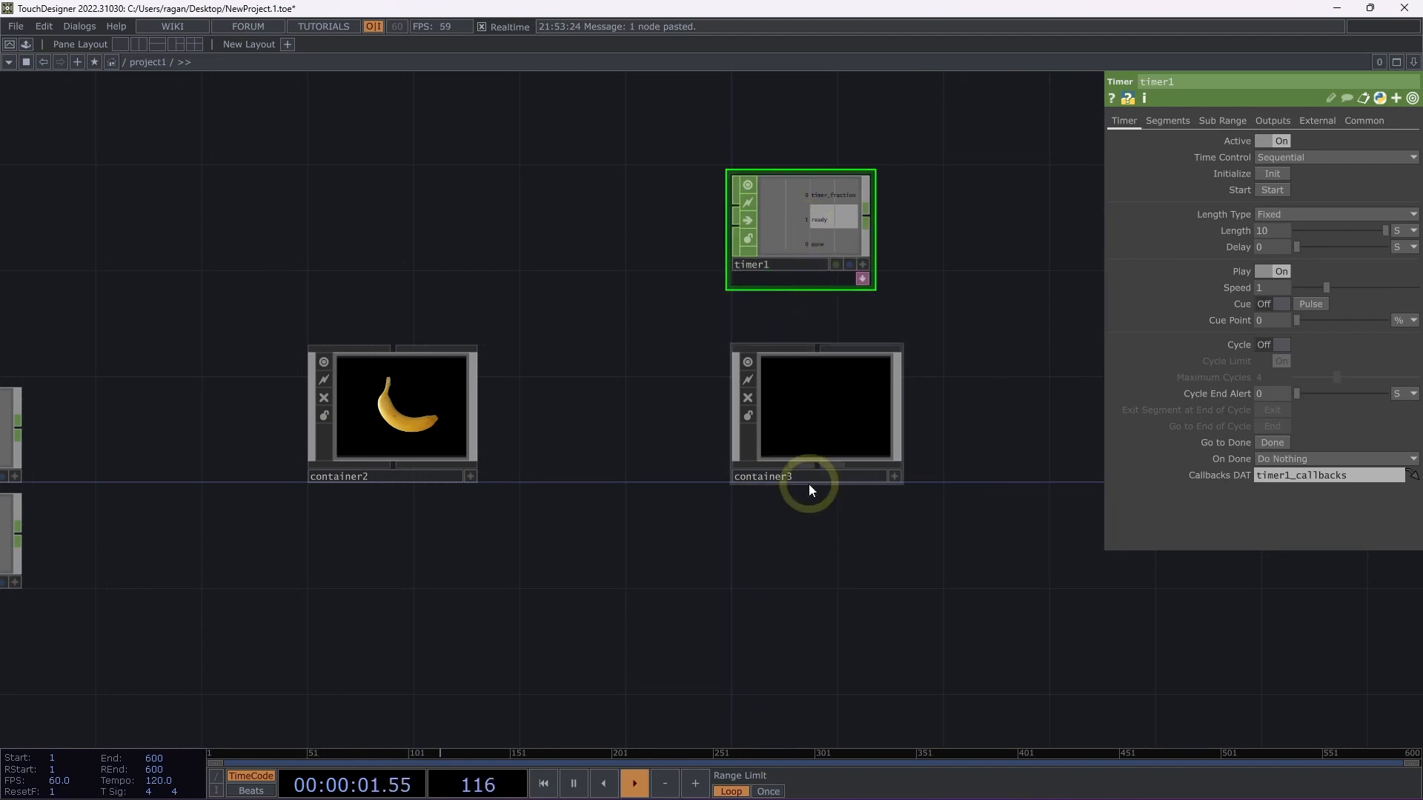
Enter container3 and place a Select CHOP in its empty network.
{"action": "key", "text": "i"}
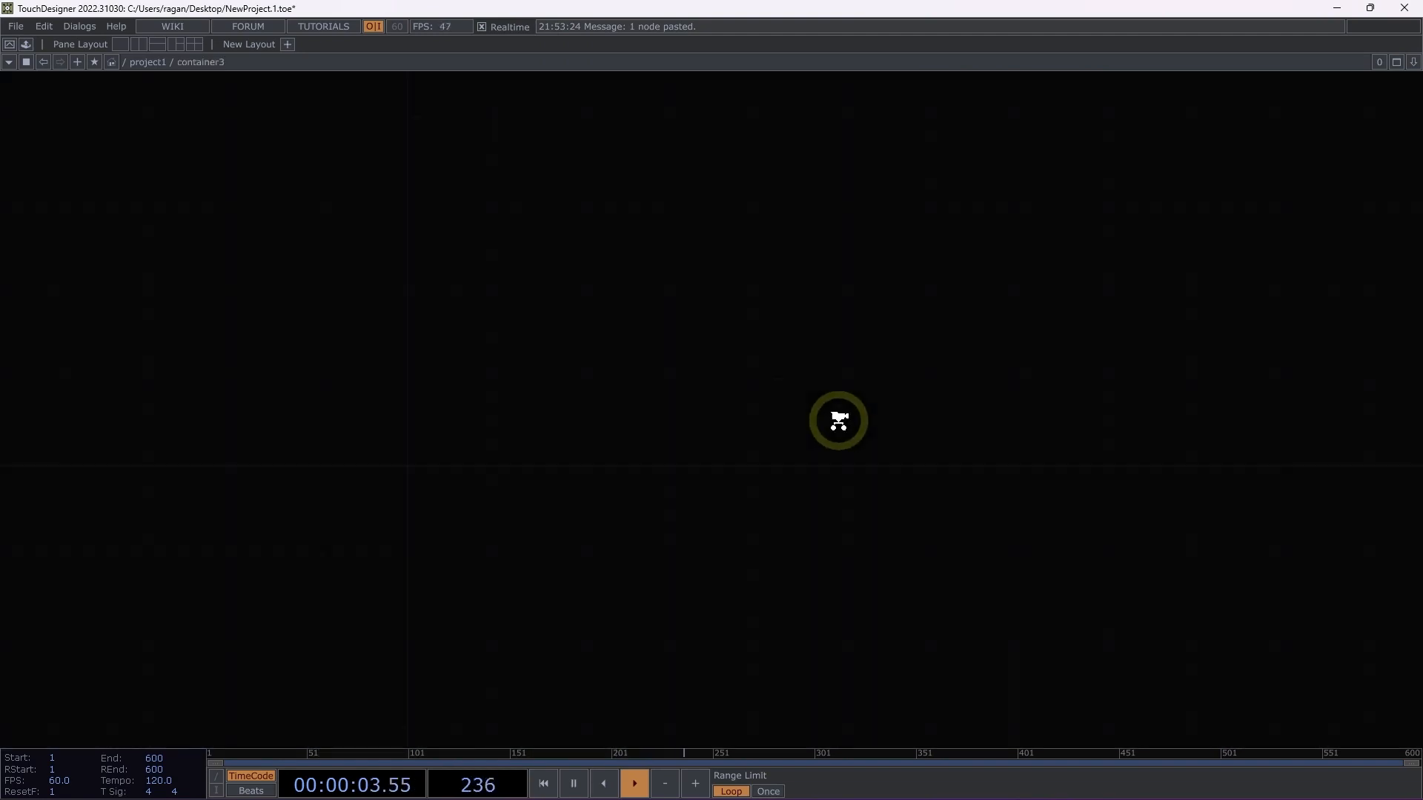
{"action": "key", "text": "Tab"}
{"action": "type", "text": "sel"}
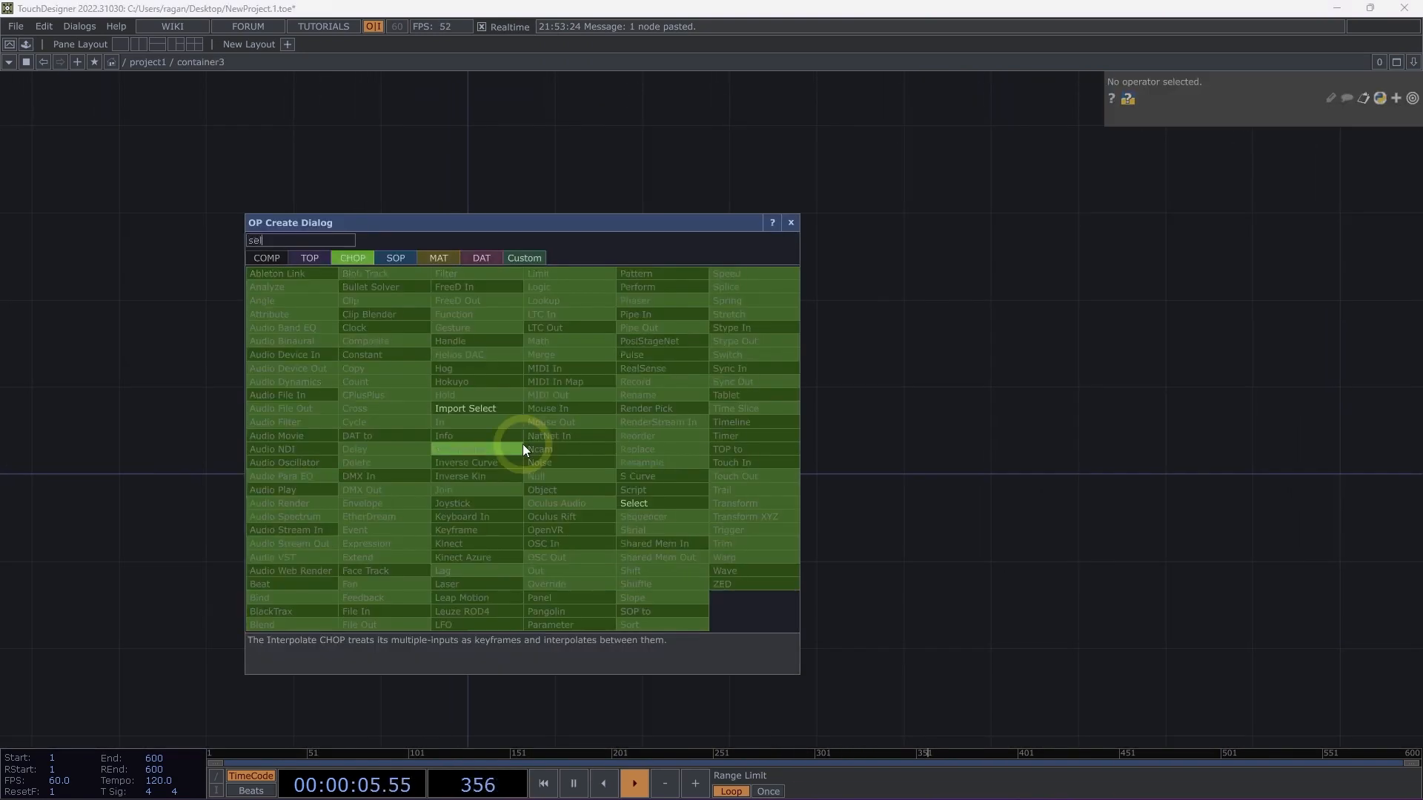
{"action": "left_click", "coordinate": [639, 503]}
{"action": "left_click", "coordinate": [528, 412]}
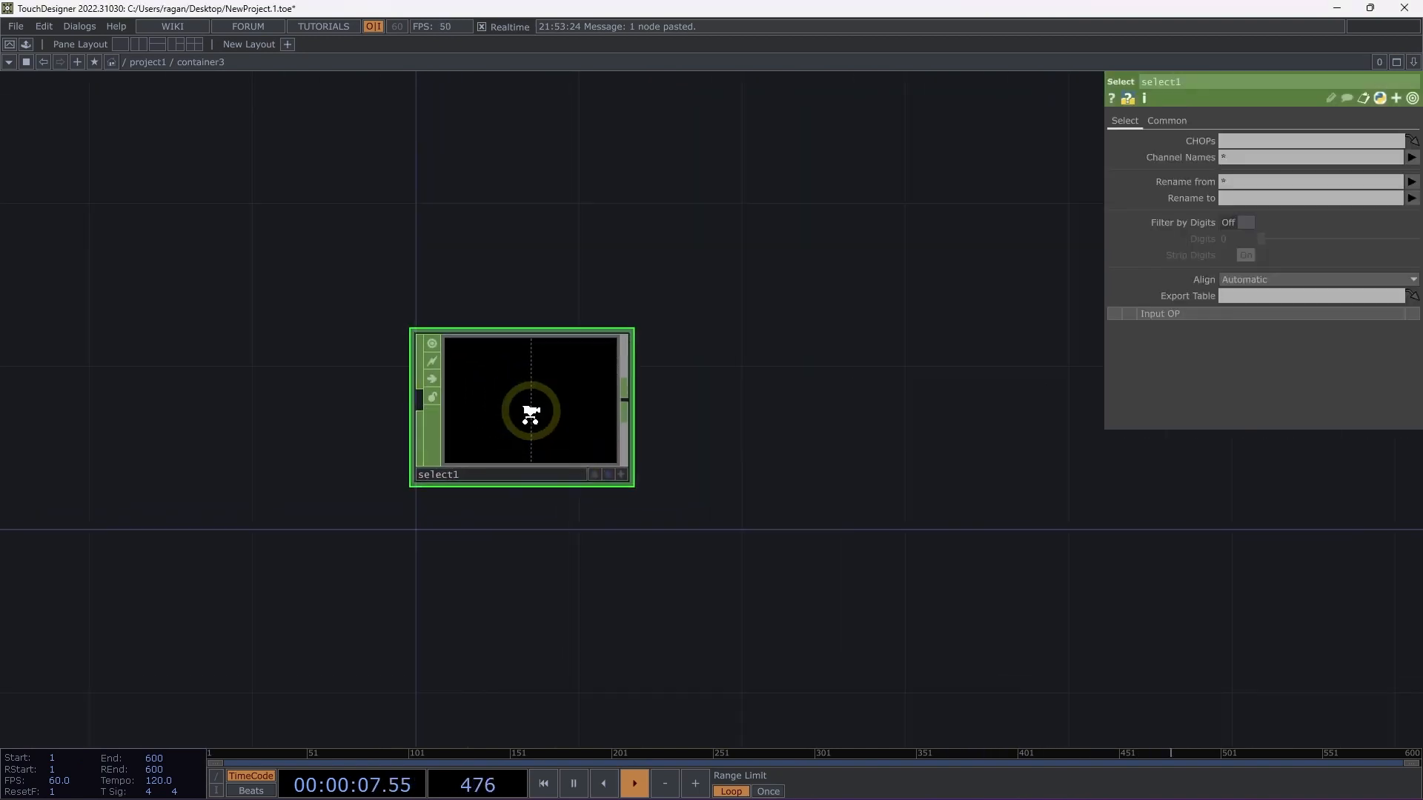
Set the CHOPs parameter of container3's Select CHOP to the relative path ../timer1.
{"action": "left_click_drag", "start_coordinate": [523, 454], "coordinate": [524, 471]}
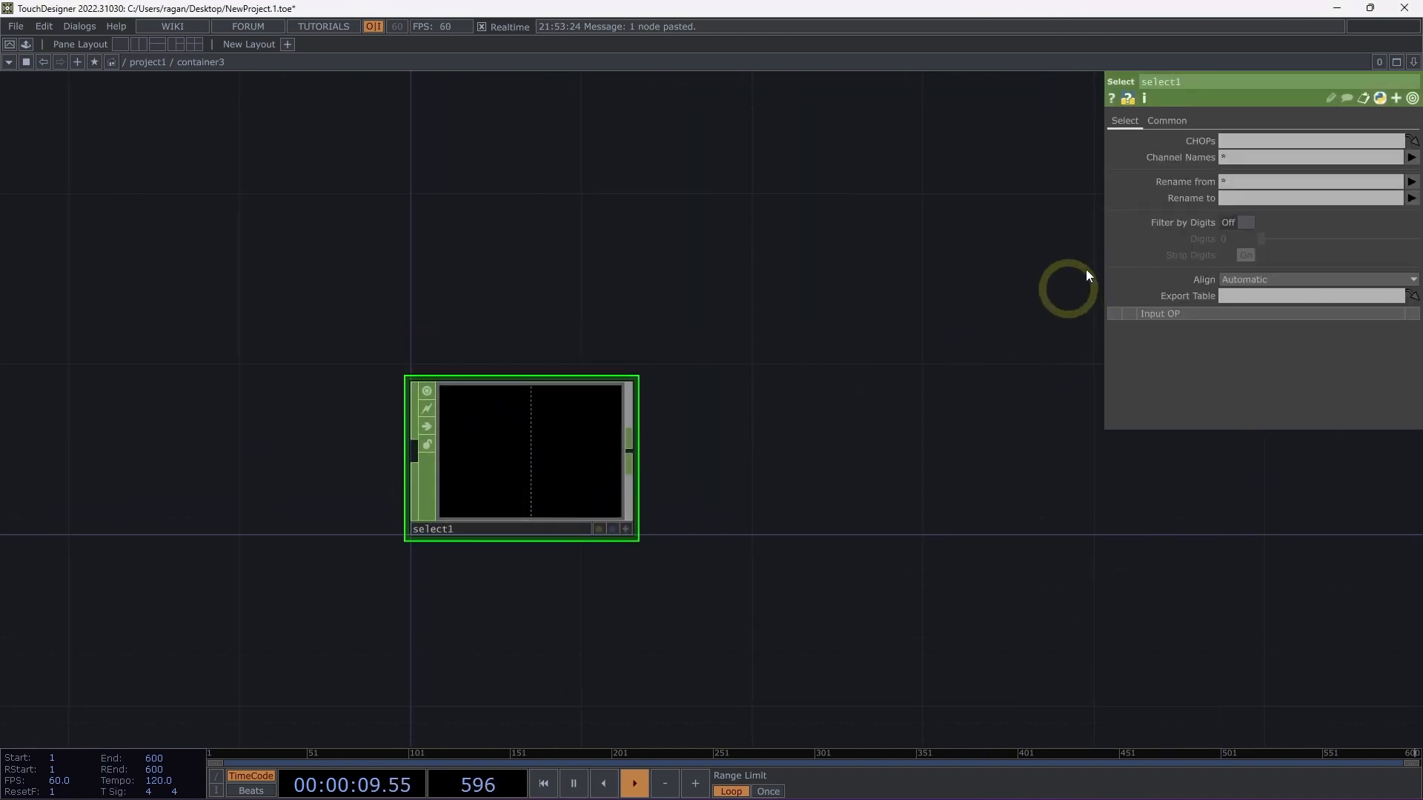
{"action": "left_click", "coordinate": [1224, 143]}
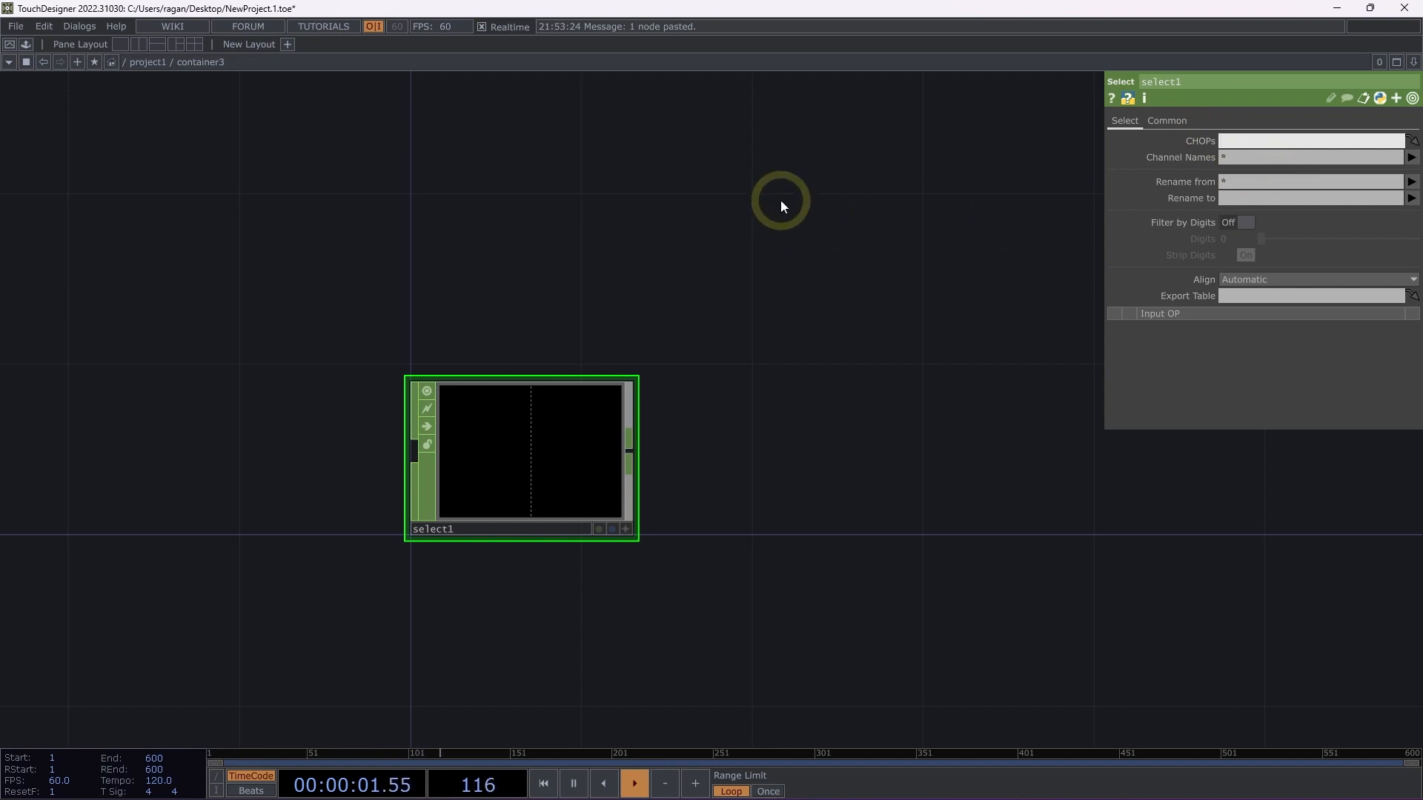
{"action": "type", "text": "../timer1"}
{"action": "key", "text": "Return"}
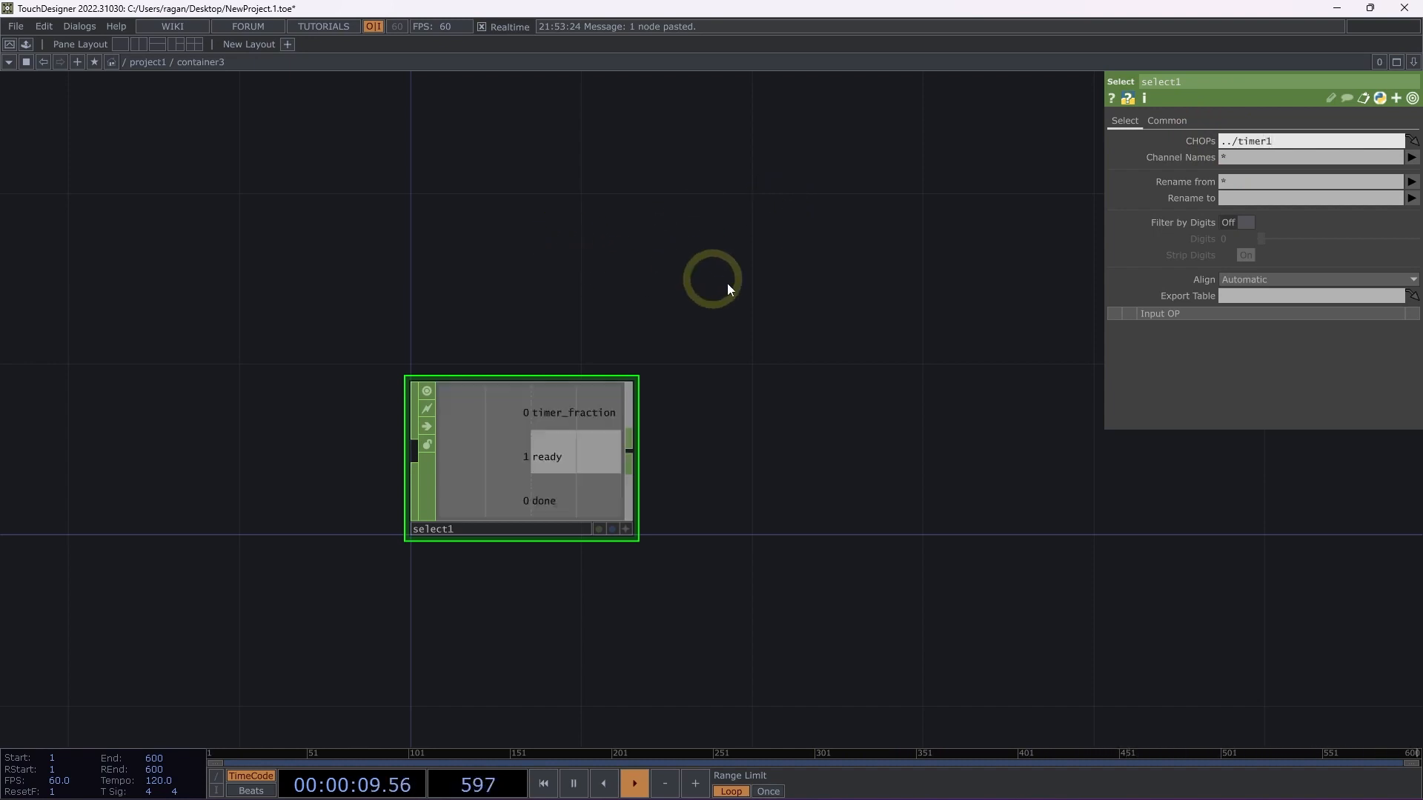
{"action": "scroll", "coordinate": [626, 358], "scroll_direction": "down", "scroll_amount": 2}
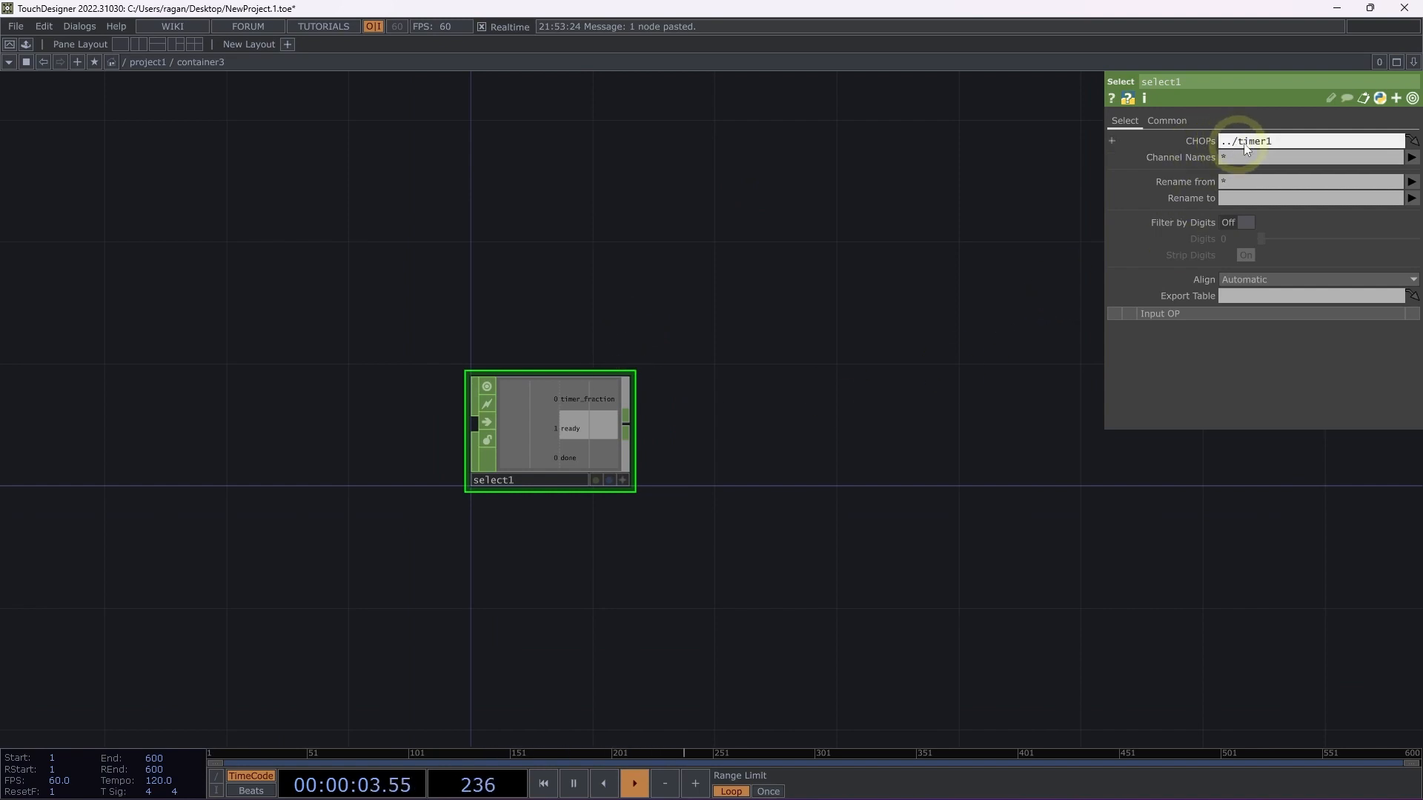
Add a Base COMP inside container3, in line with select1 on its right.
{"action": "left_click_drag", "start_coordinate": [821, 335], "coordinate": [593, 343]}
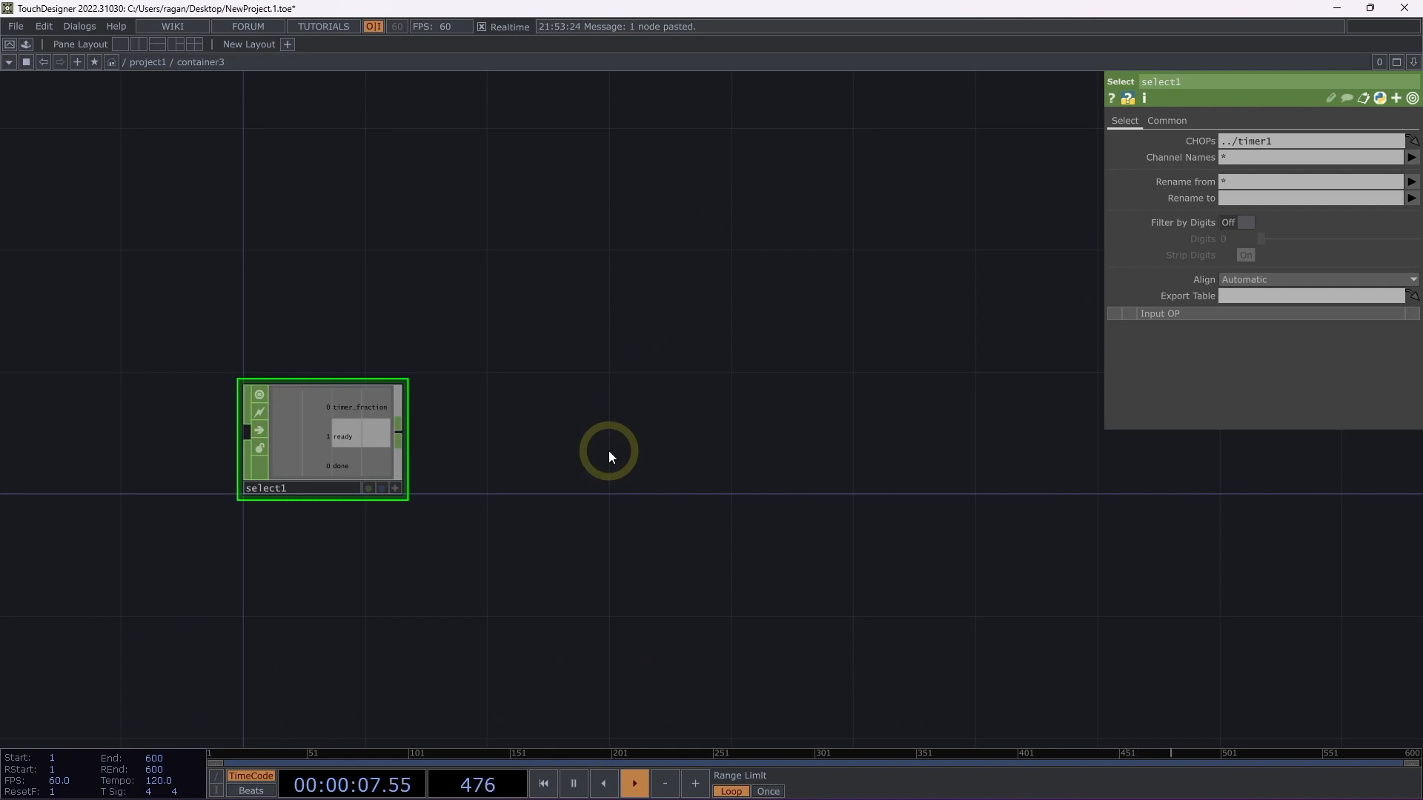
{"action": "key", "text": "t"}
{"action": "key", "text": "t"}
{"action": "key", "text": "t"}
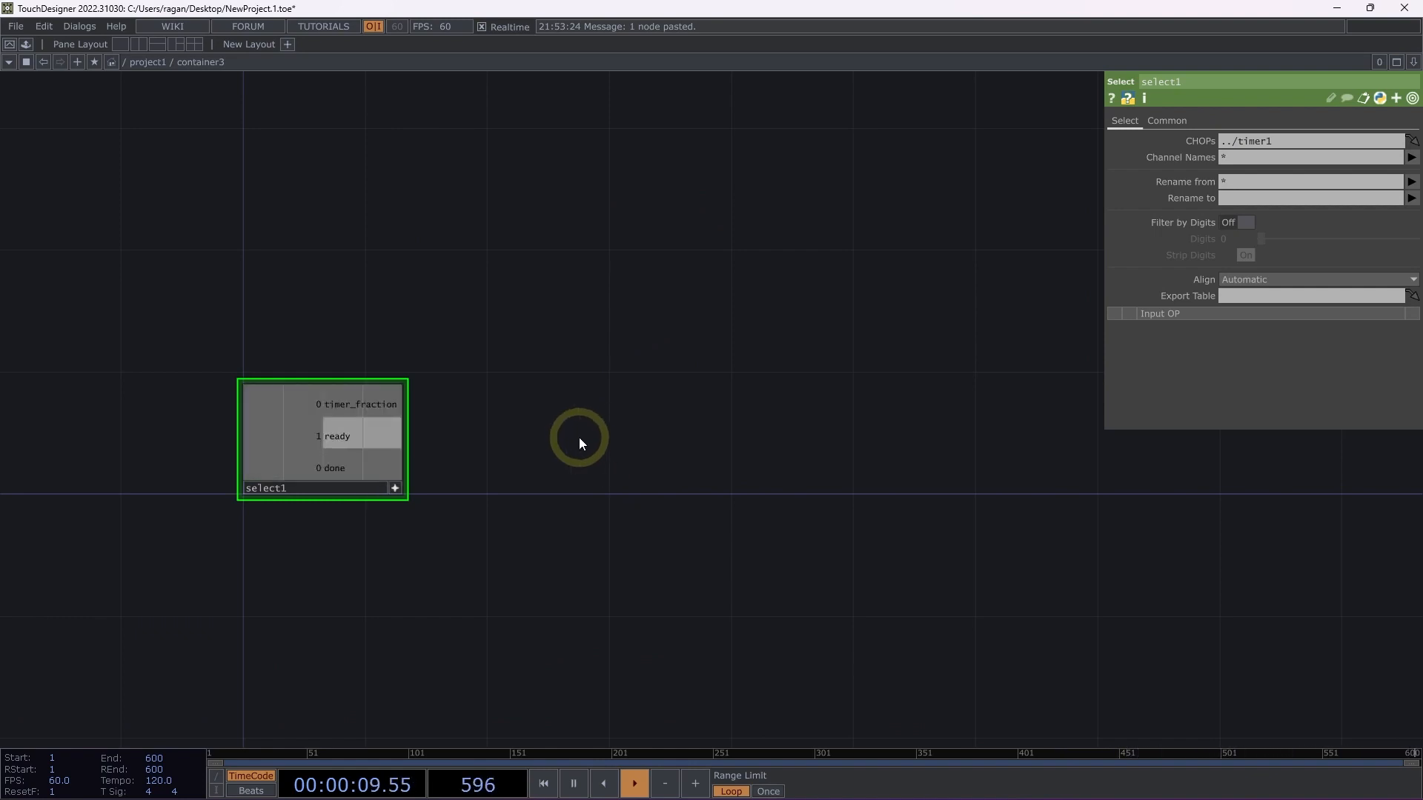
{"action": "key", "text": "Tab"}
{"action": "left_click", "coordinate": [326, 251]}
{"action": "type", "text": "ba"}
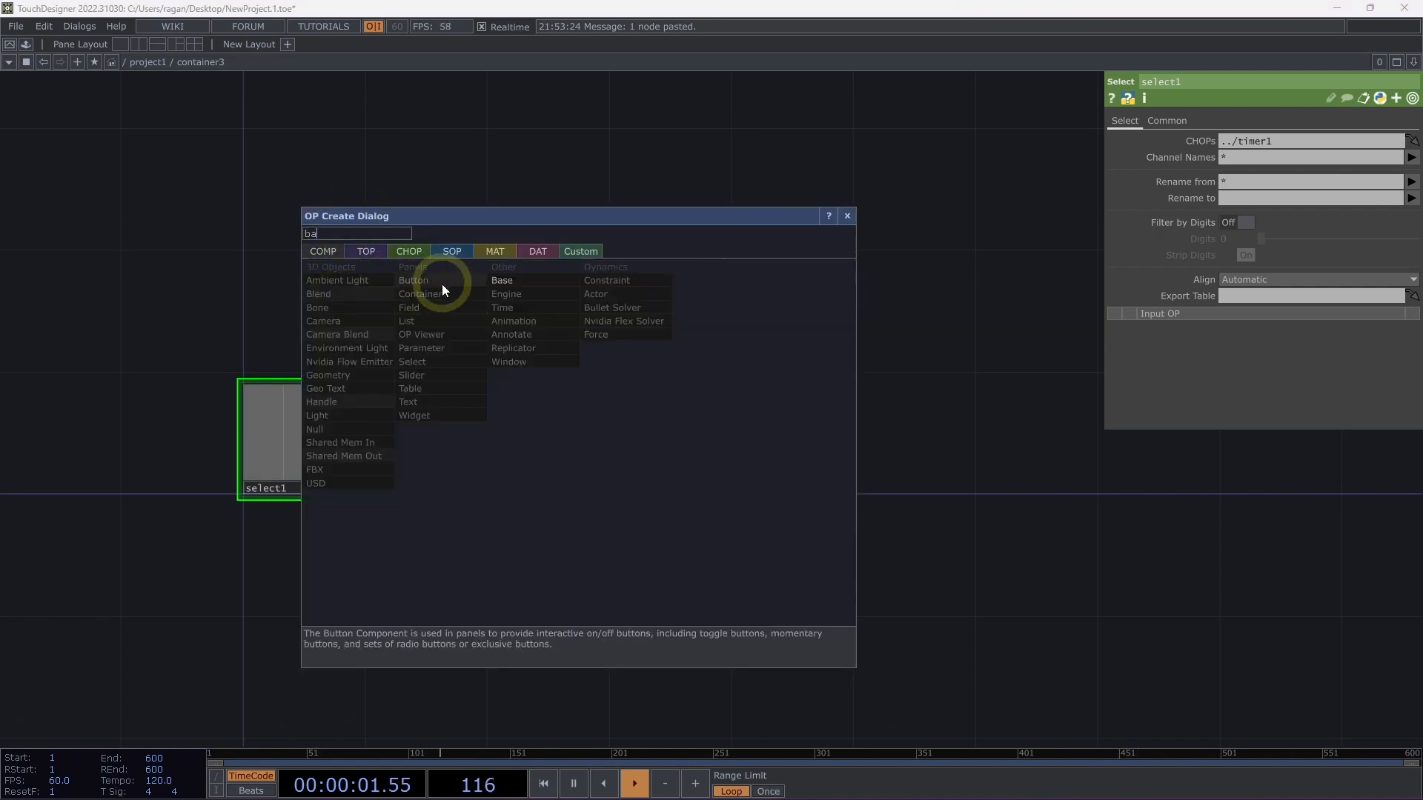
{"action": "key", "text": "Return"}
{"action": "left_click", "coordinate": [589, 349]}
{"action": "left_click_drag", "start_coordinate": [589, 354], "coordinate": [580, 430]}
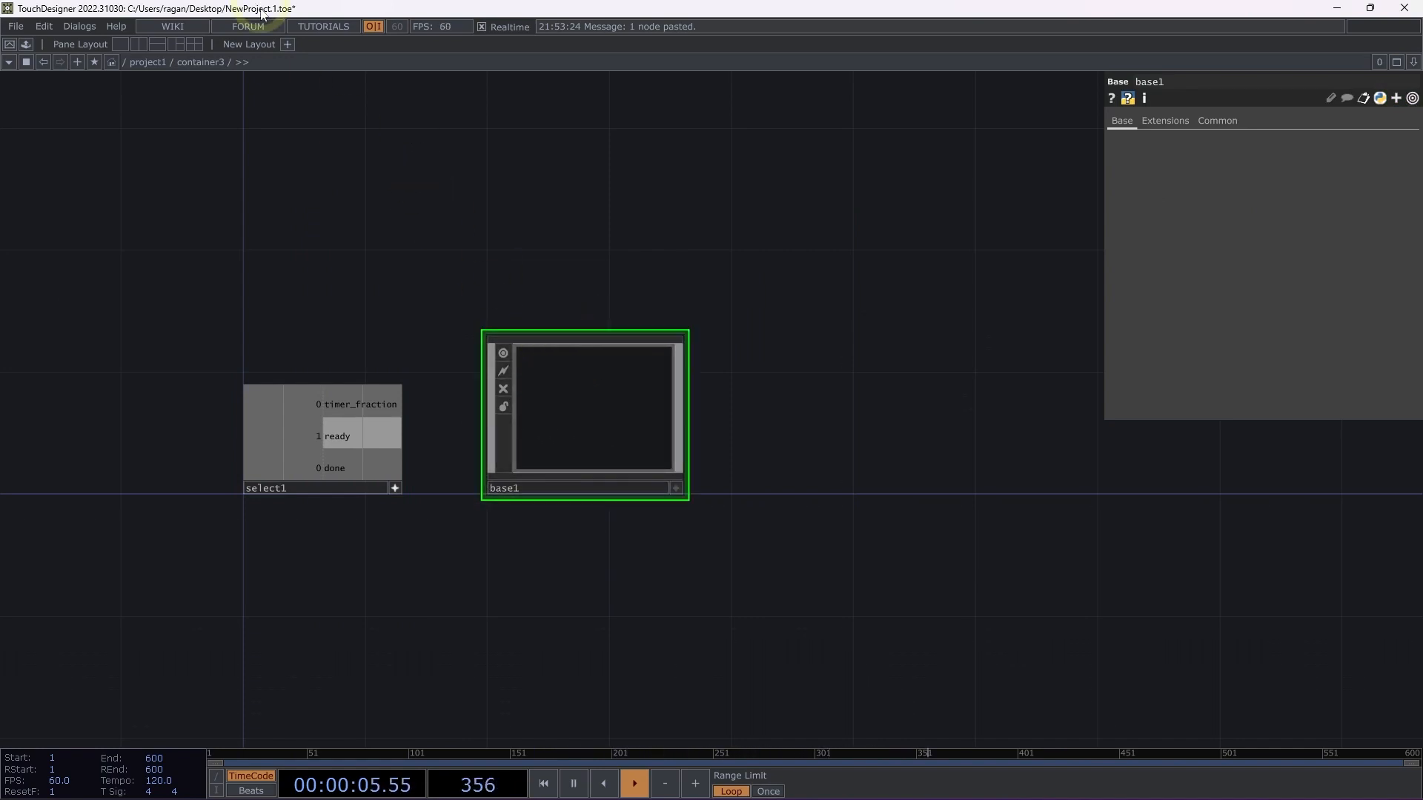
Return to project1 and add a Noise TOP to the right of timer1.
{"action": "left_click", "coordinate": [157, 61]}
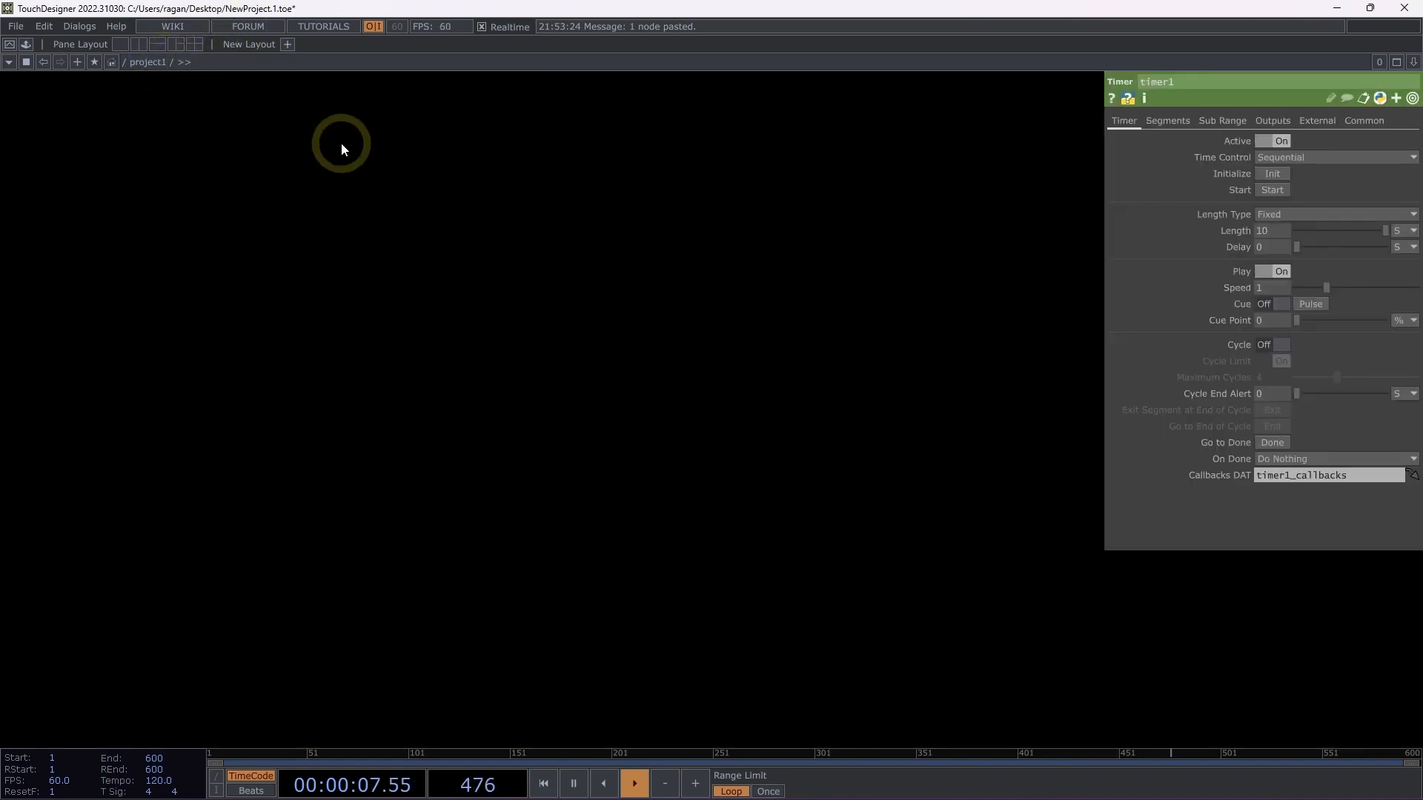
{"action": "key", "text": "Tab"}
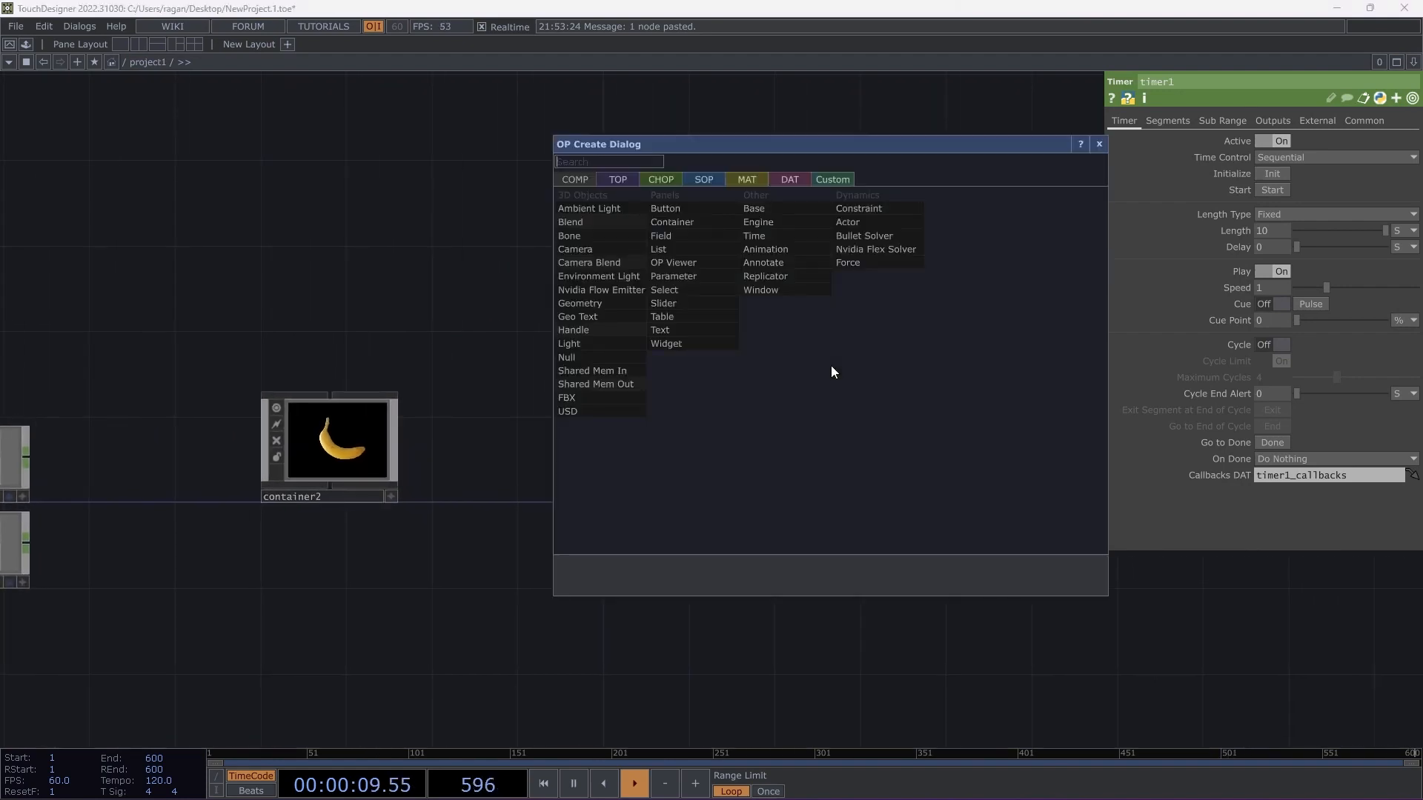
{"action": "type", "text": "noi"}
{"action": "left_click", "coordinate": [620, 178]}
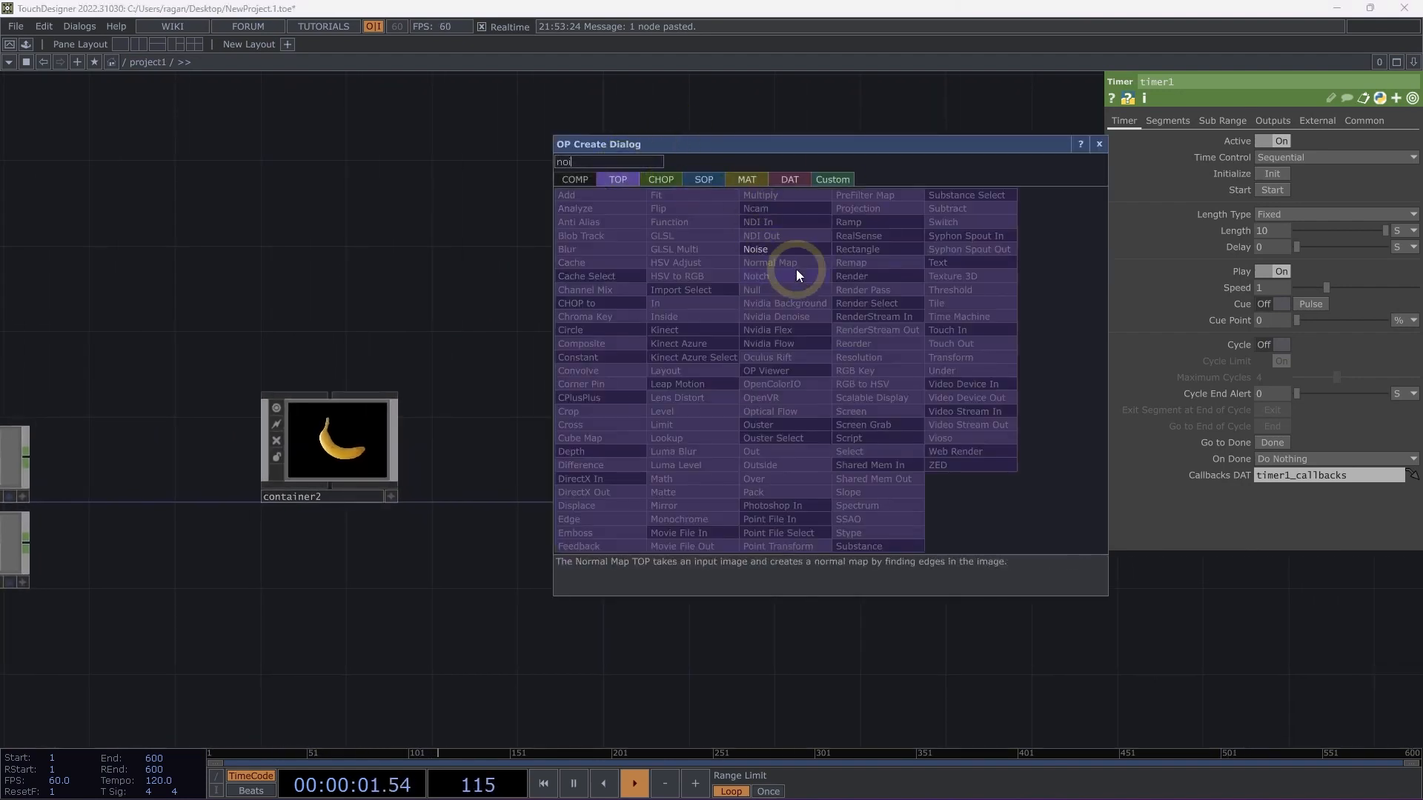
{"action": "left_click", "coordinate": [786, 249]}
{"action": "left_click", "coordinate": [902, 304]}
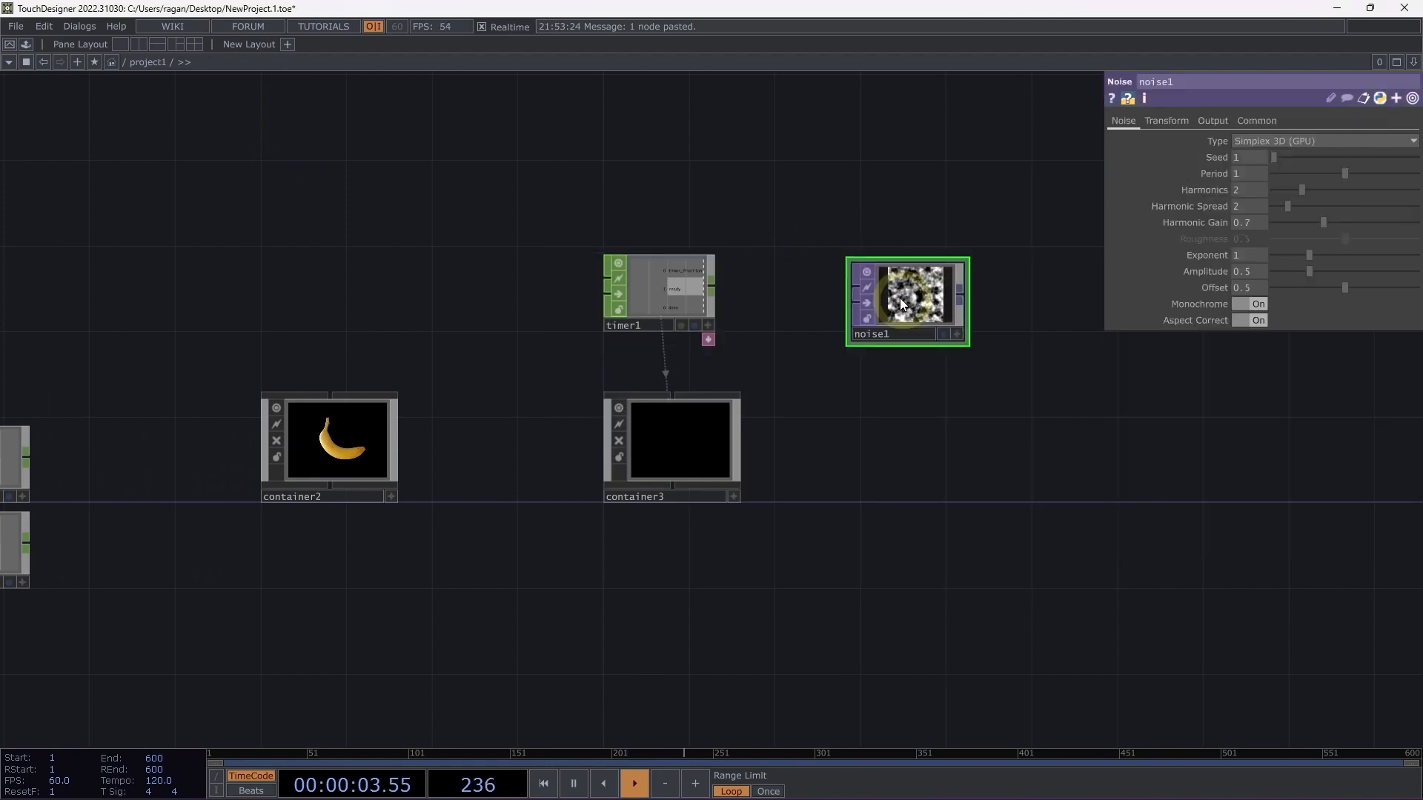
{"action": "scroll", "coordinate": [900, 304], "scroll_direction": "up", "scroll_amount": 3}
{"action": "left_click_drag", "start_coordinate": [900, 304], "coordinate": [749, 290]}
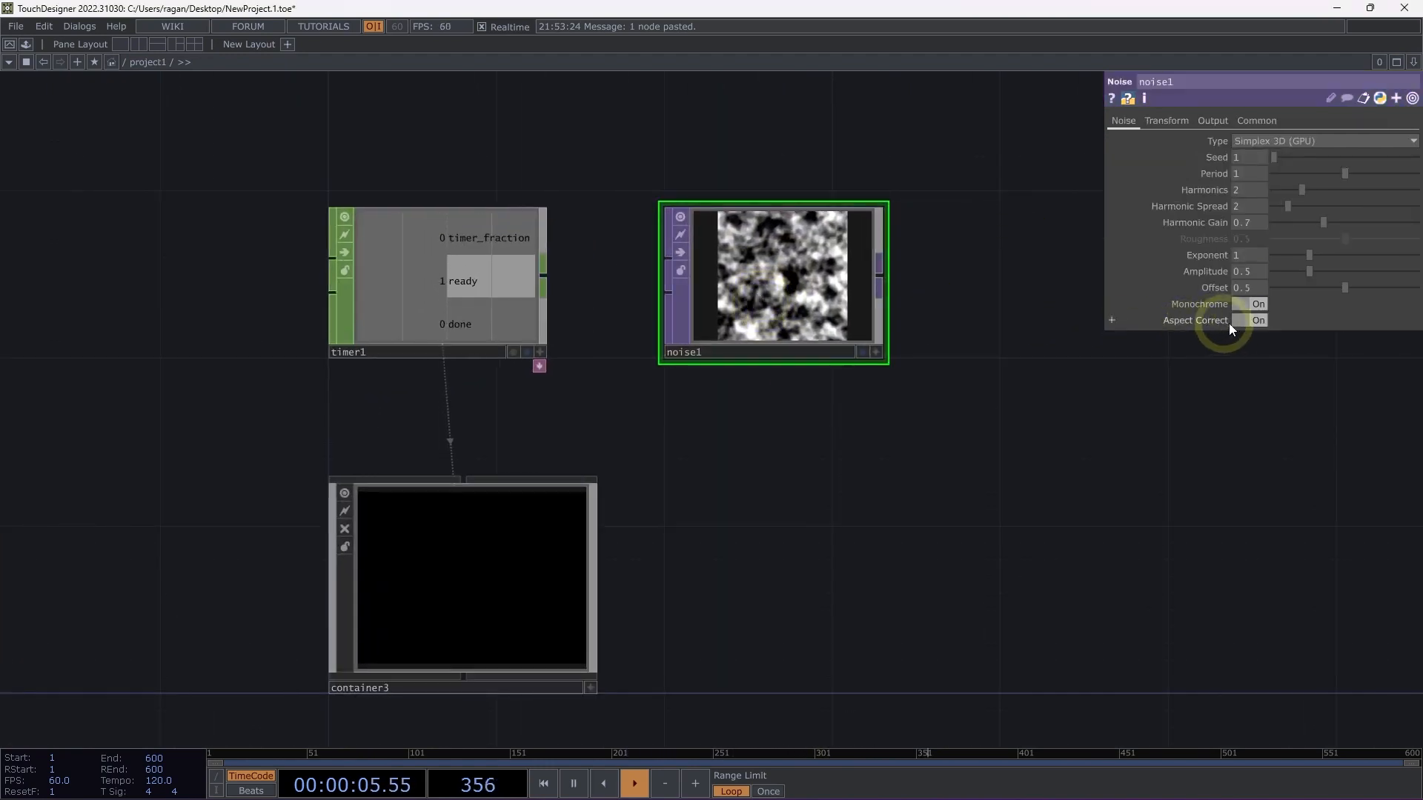
Turn off Monochrome on the Noise TOP and set its Period to 2.
{"action": "left_click", "coordinate": [1250, 304]}
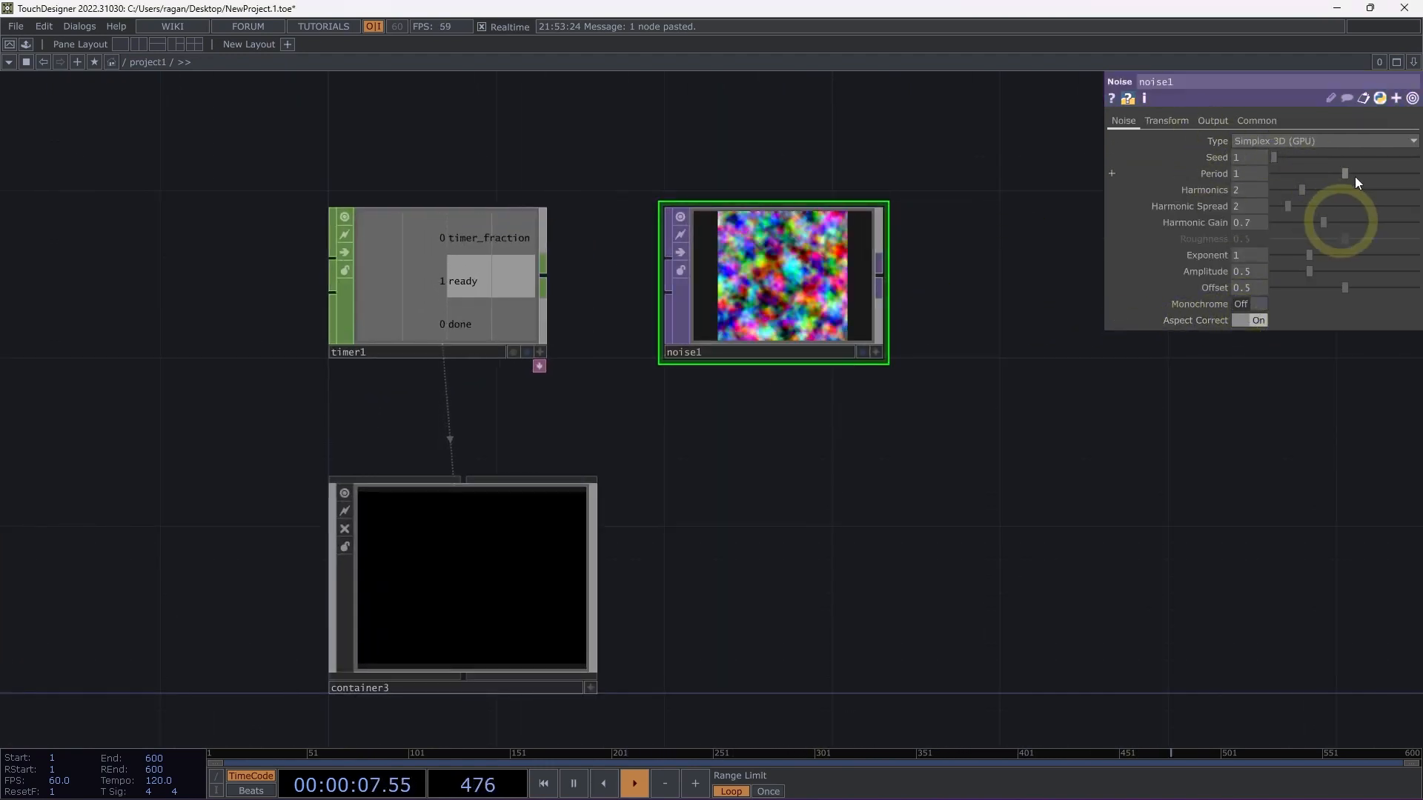
{"action": "left_click_drag", "start_coordinate": [1335, 172], "coordinate": [1417, 173]}
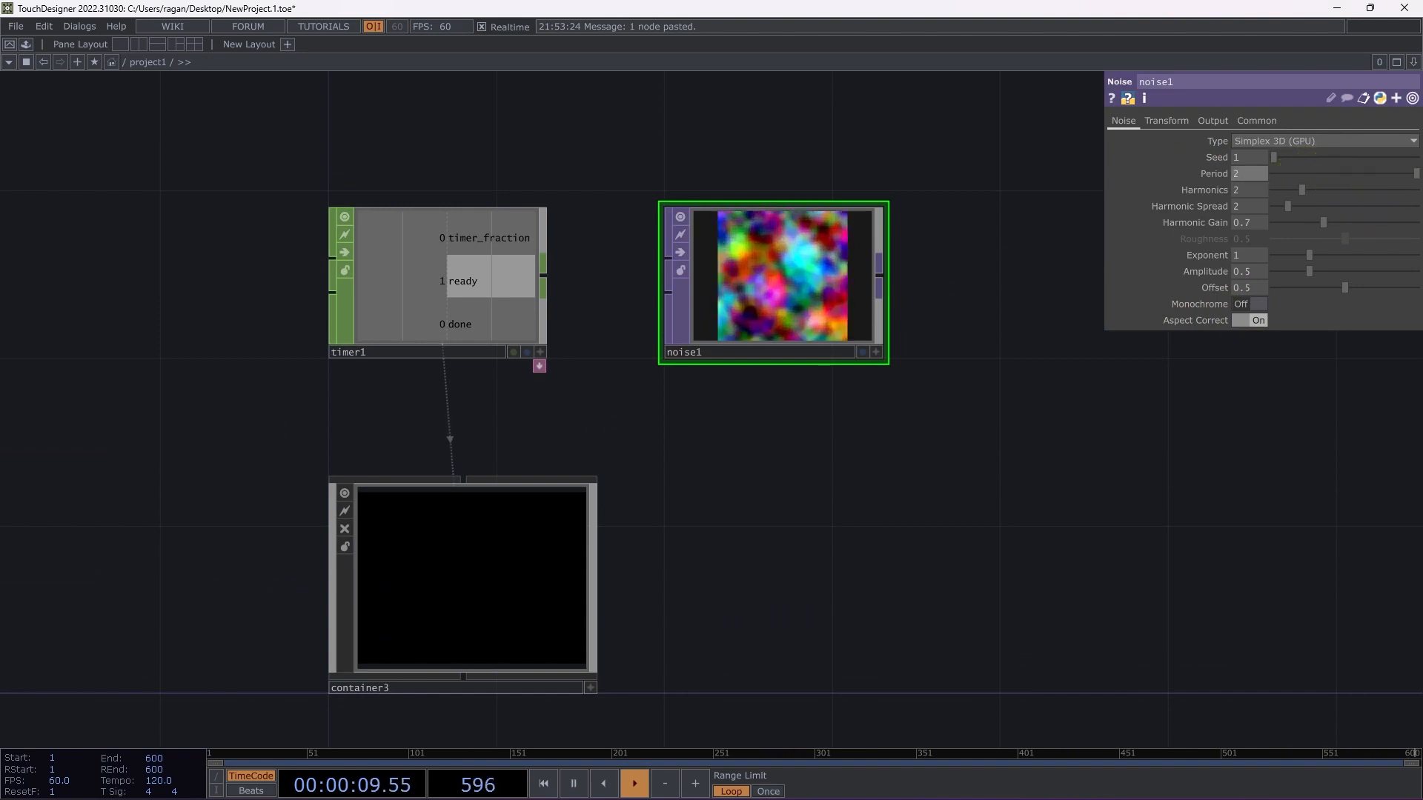
Enter base1 inside container3 and place a Select TOP in its empty network.
{"action": "left_click_drag", "start_coordinate": [708, 512], "coordinate": [713, 487]}
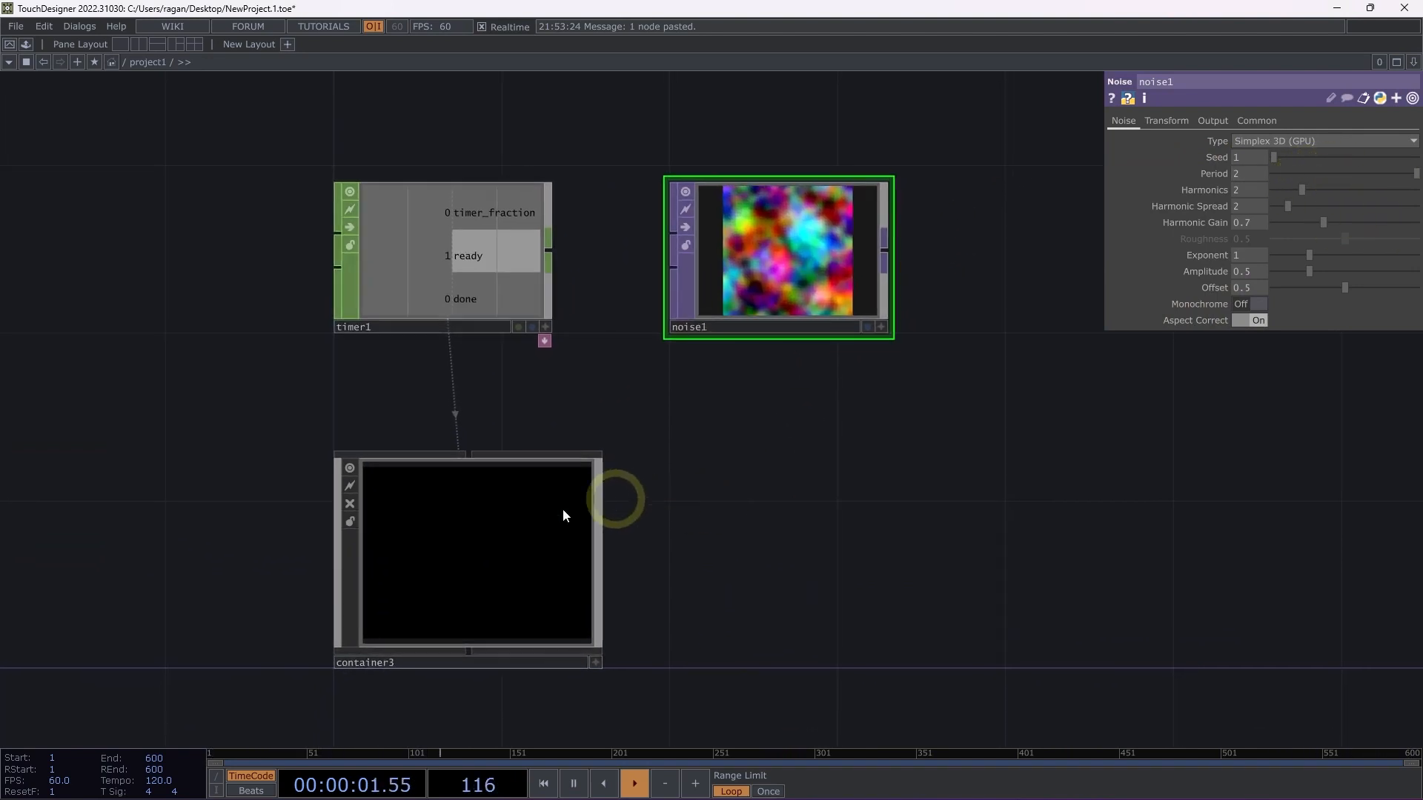
{"action": "scroll", "coordinate": [481, 568], "scroll_direction": "up", "scroll_amount": 6}
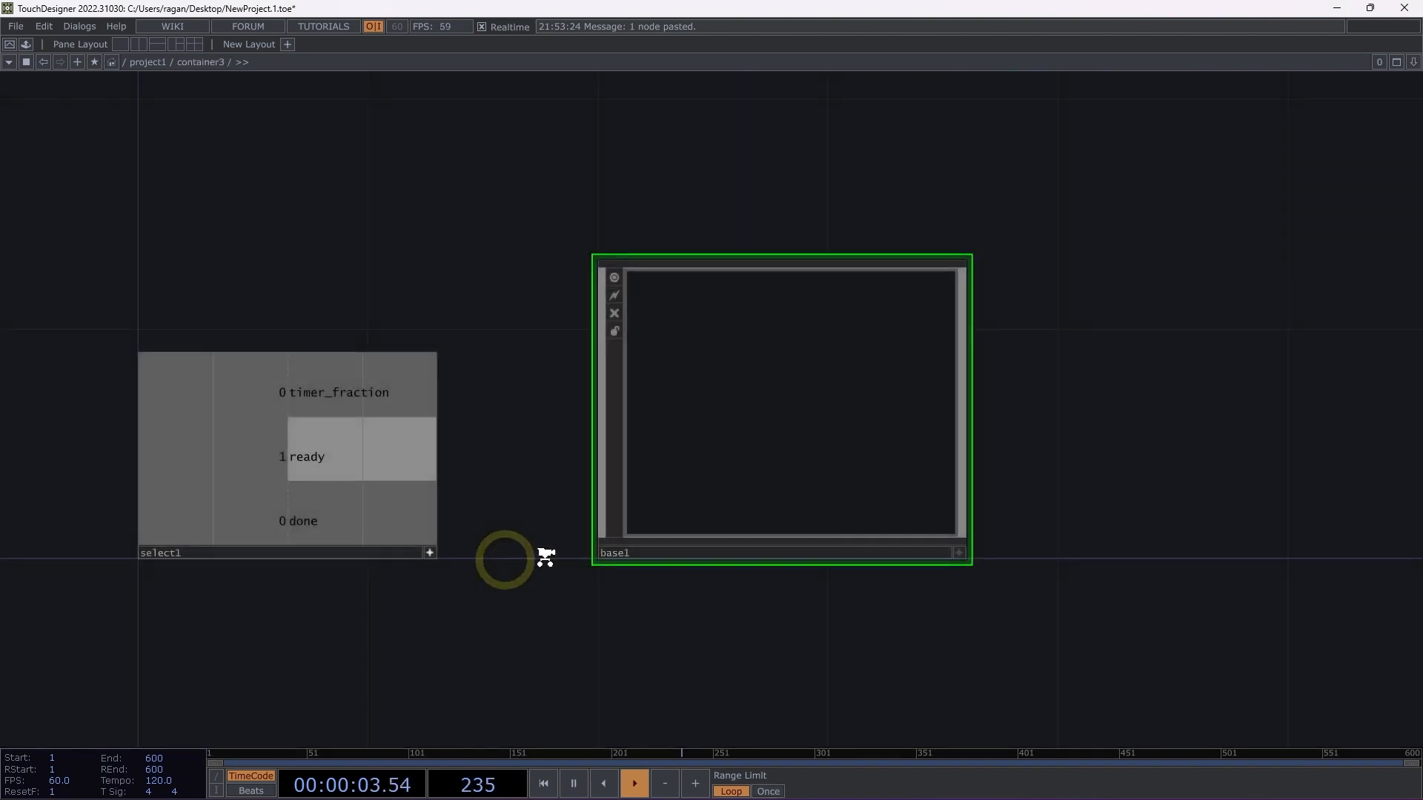
{"action": "scroll", "coordinate": [771, 486], "scroll_direction": "up", "scroll_amount": 5}
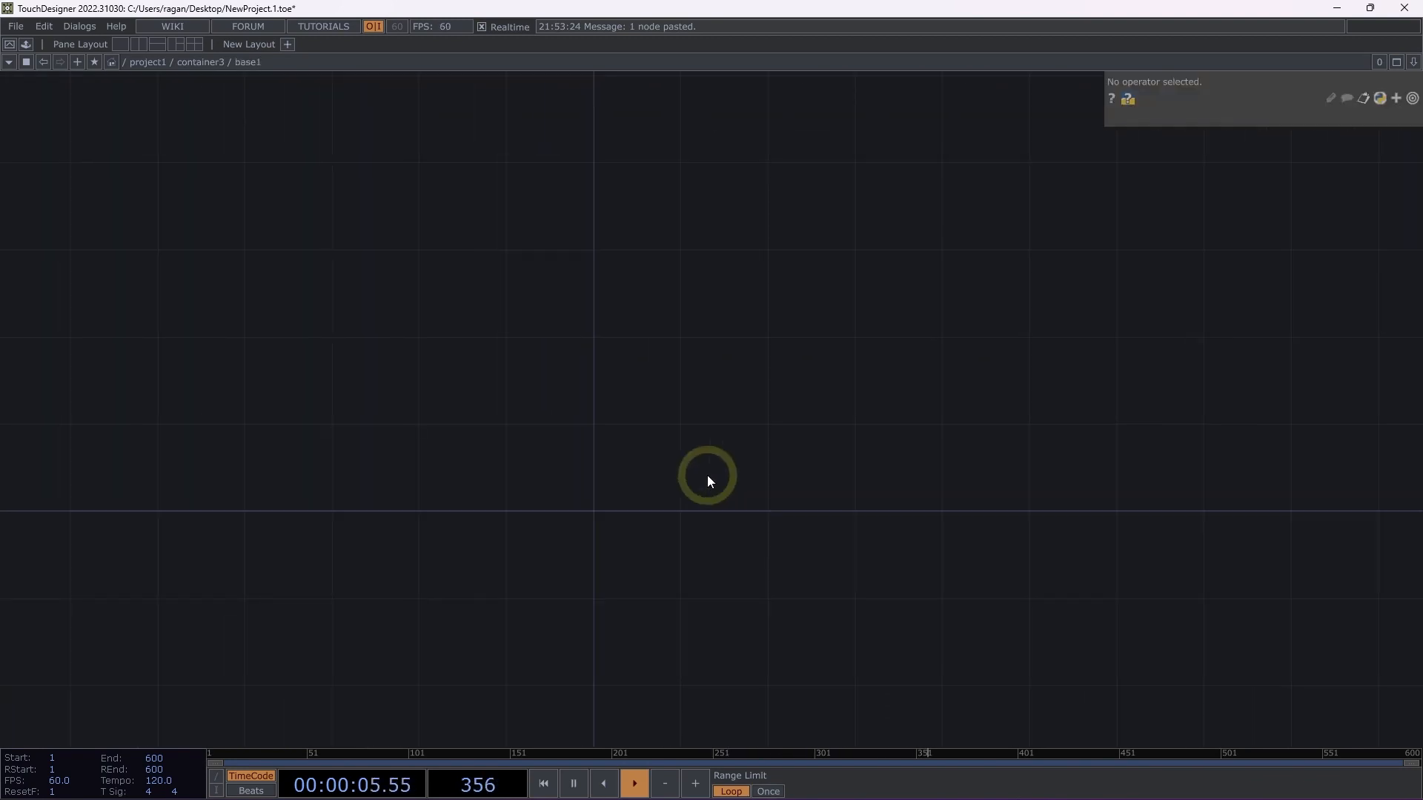
{"action": "key", "text": "Tab"}
{"action": "type", "text": "sel"}
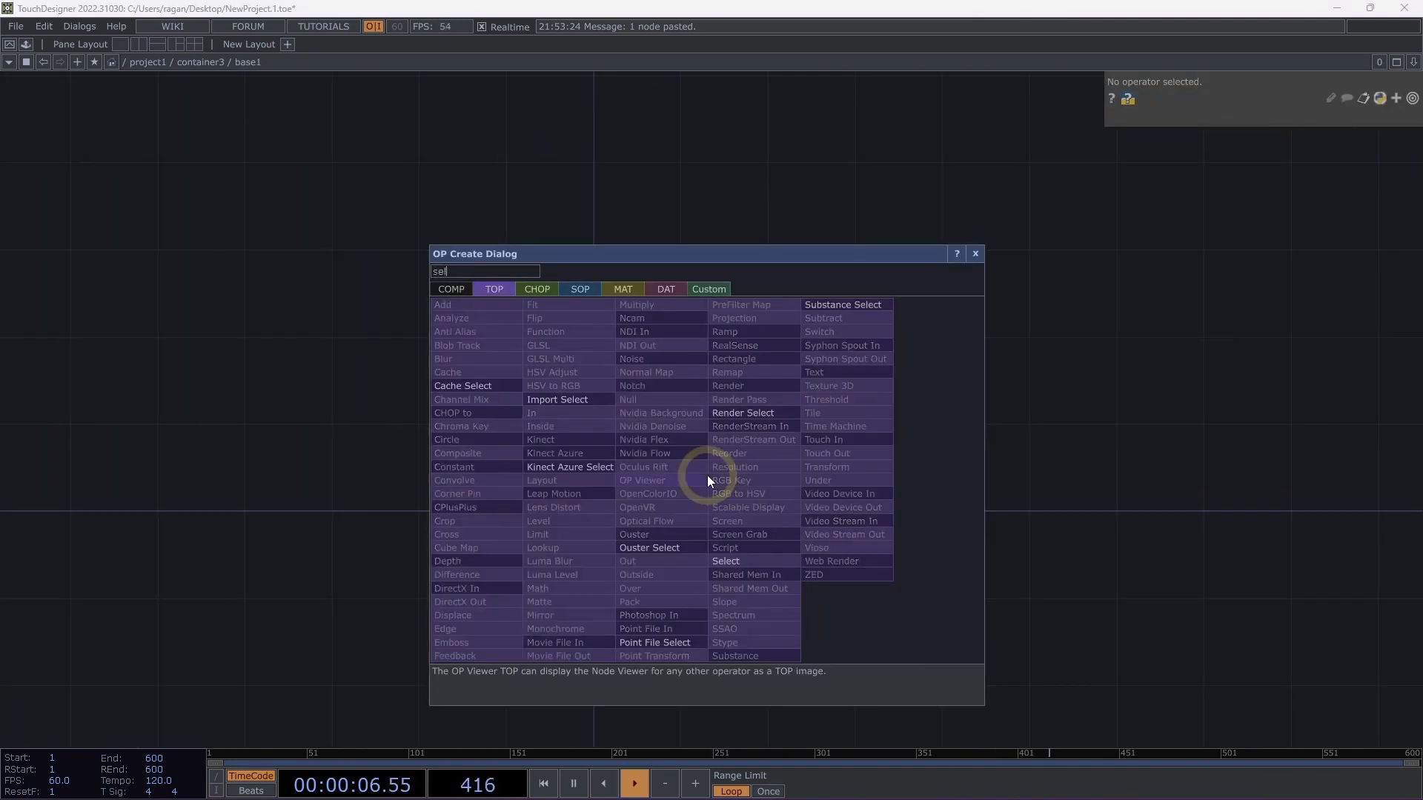
{"action": "left_click", "coordinate": [747, 564]}
{"action": "left_click", "coordinate": [667, 481]}
Set the TOP parameter of base1's Select TOP to the relative path ../../noise1.
{"action": "scroll", "coordinate": [632, 470], "scroll_direction": "up", "scroll_amount": 3}
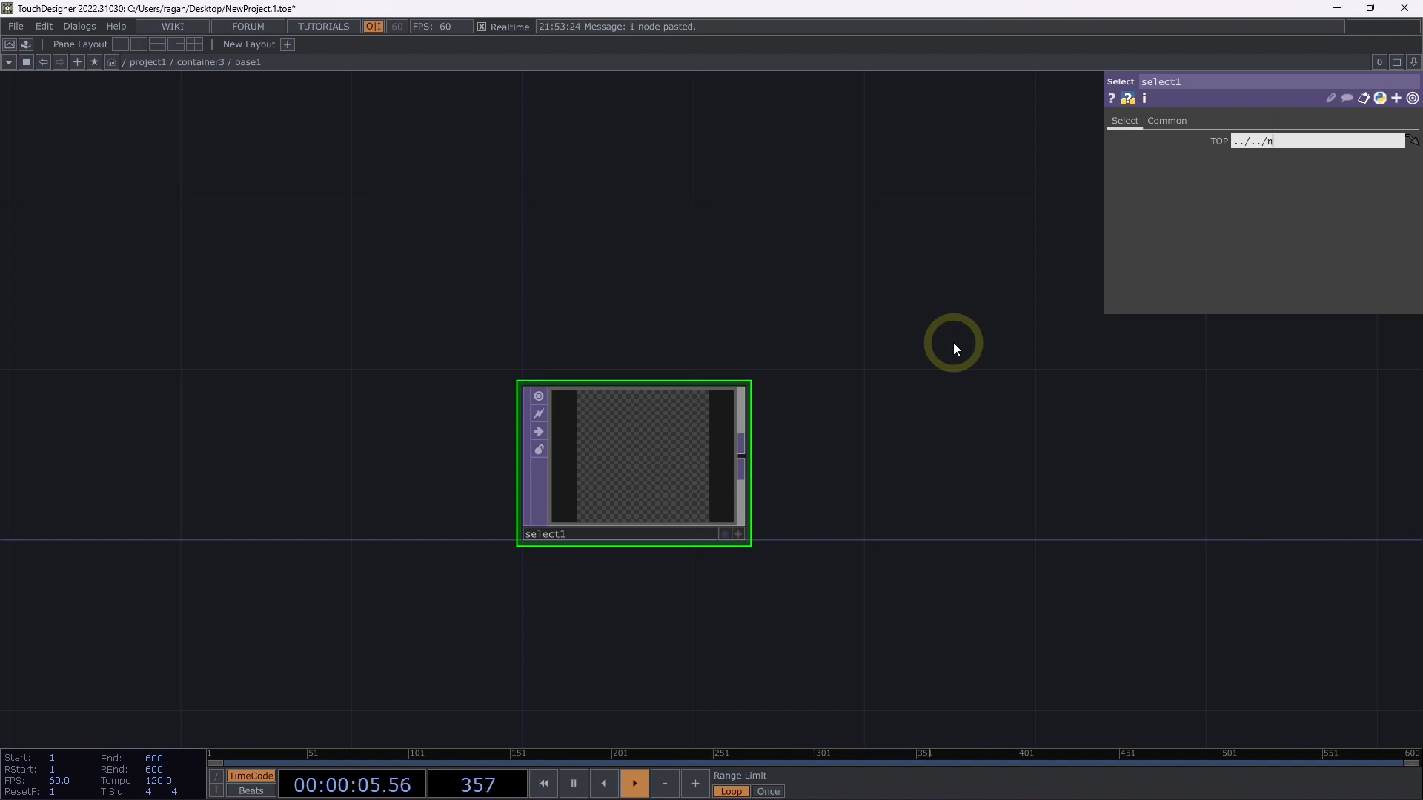
{"action": "type", "text": "oise1"}
{"action": "key", "text": "Return"}
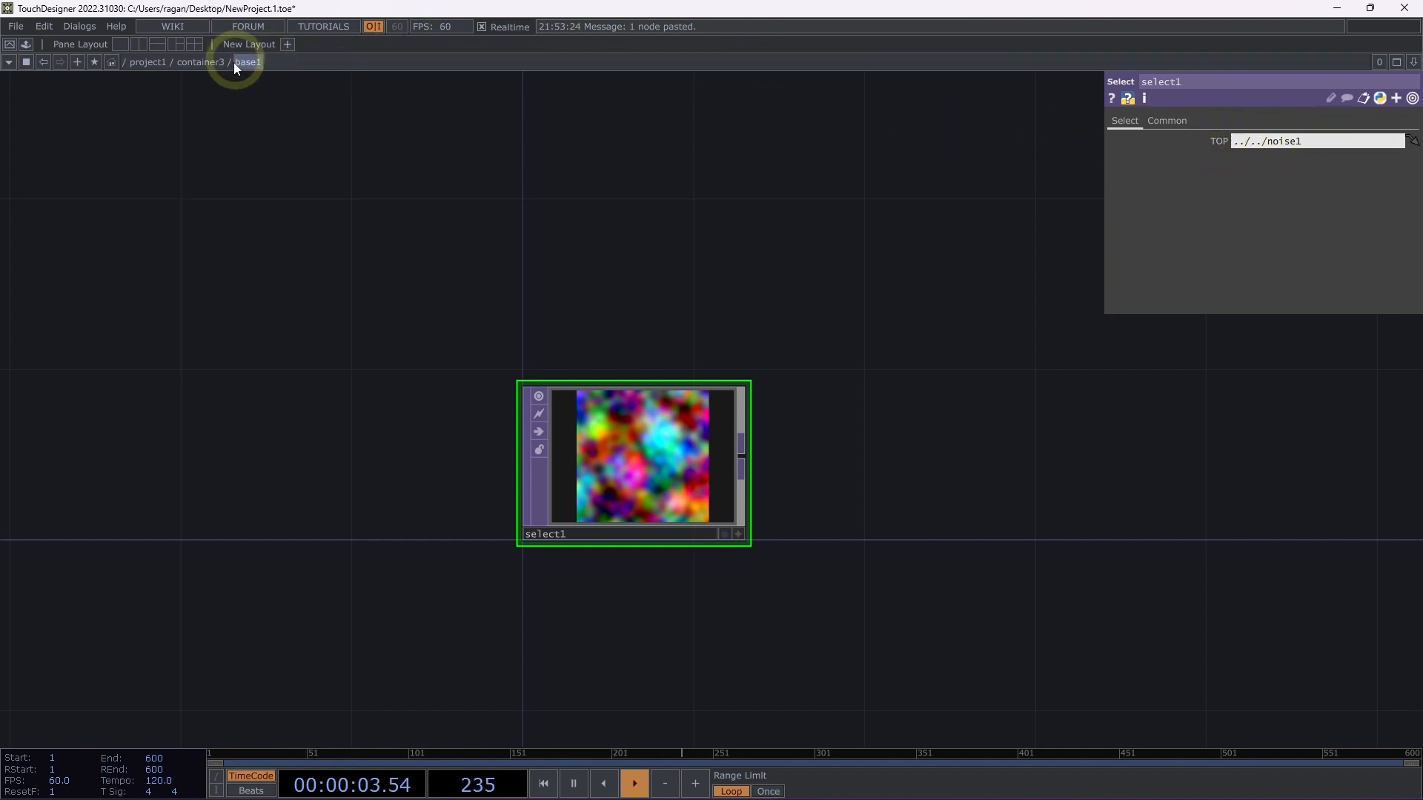
Return to project1 and open select1's parameters in a floating window placed between container1 and container3.
{"action": "left_click", "coordinate": [147, 63]}
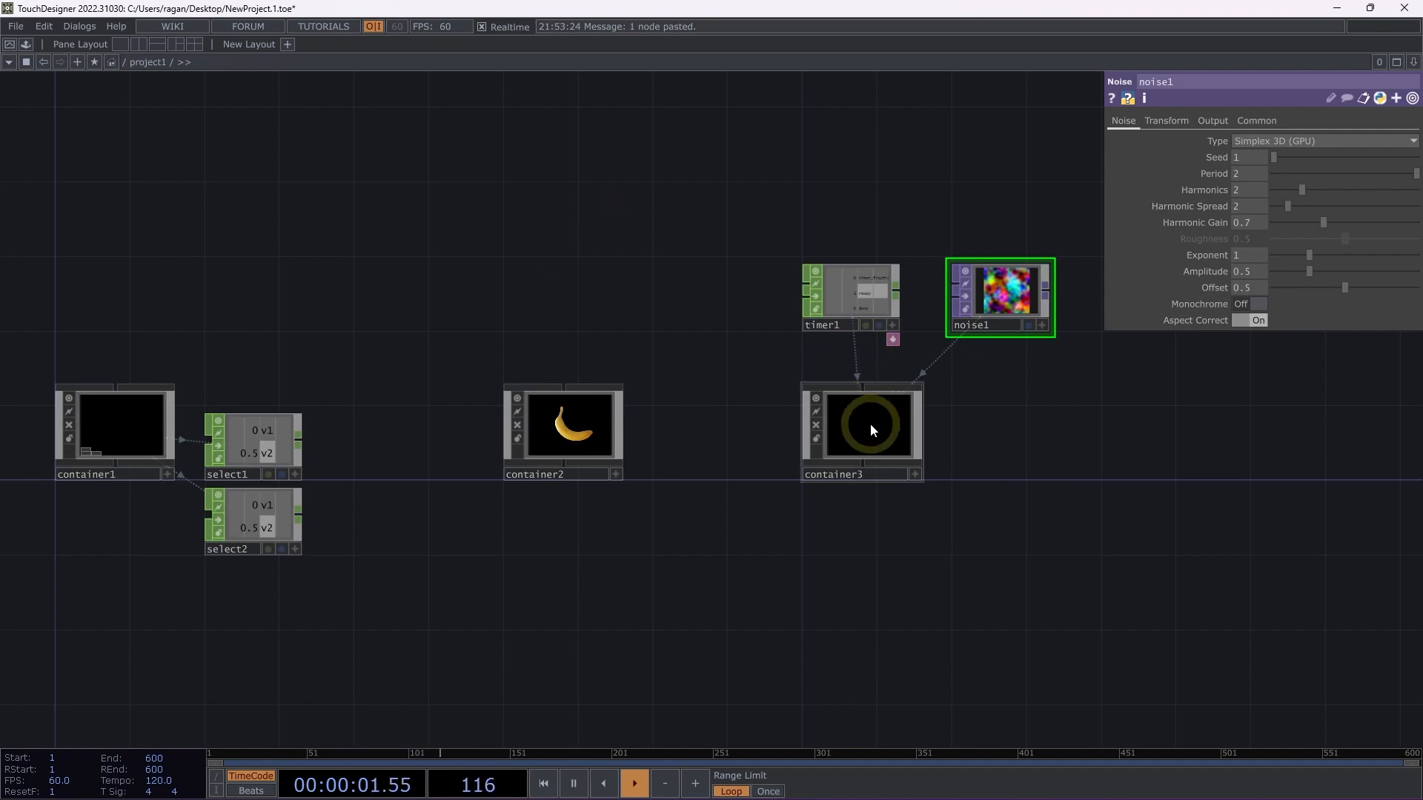
{"action": "left_click", "coordinate": [266, 437]}
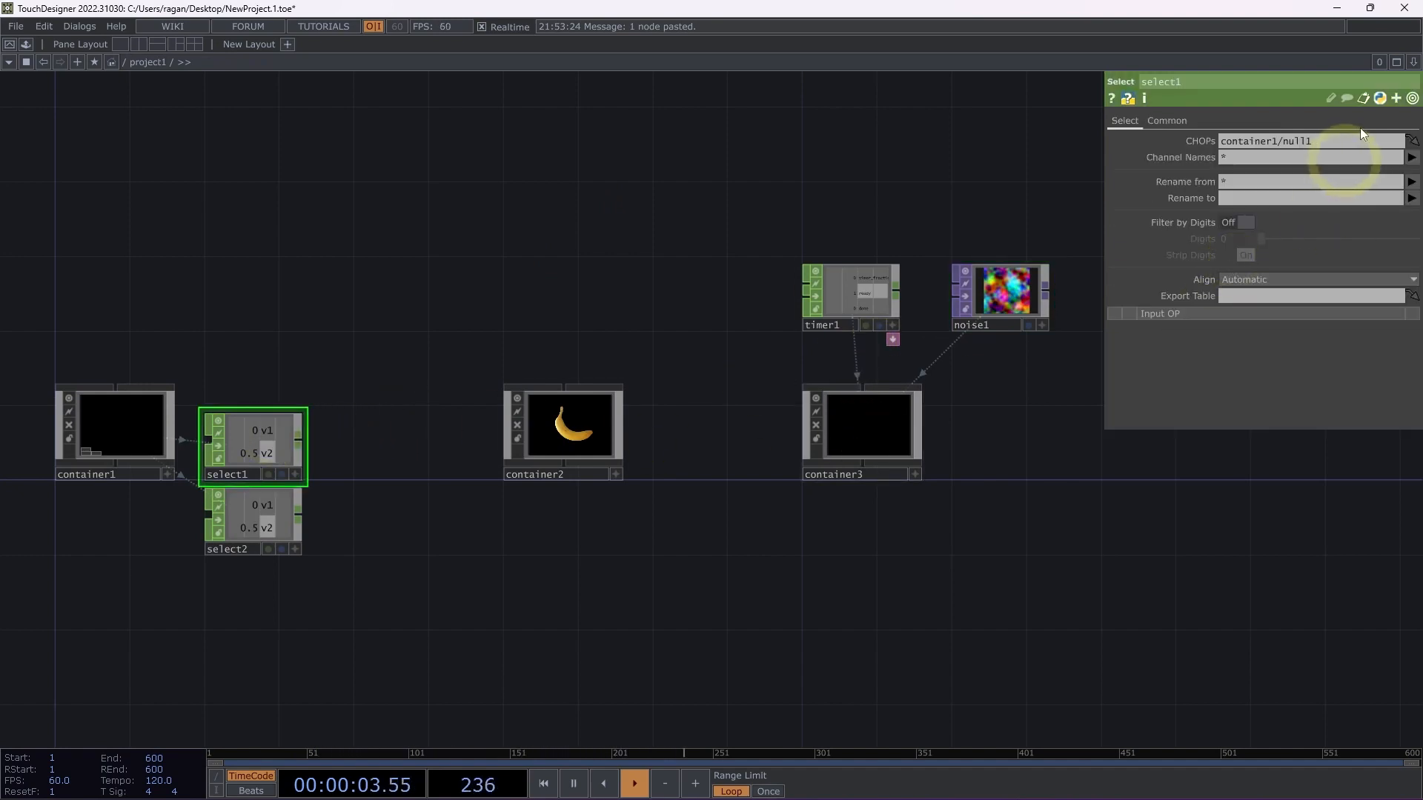
{"action": "right_click", "coordinate": [256, 448]}
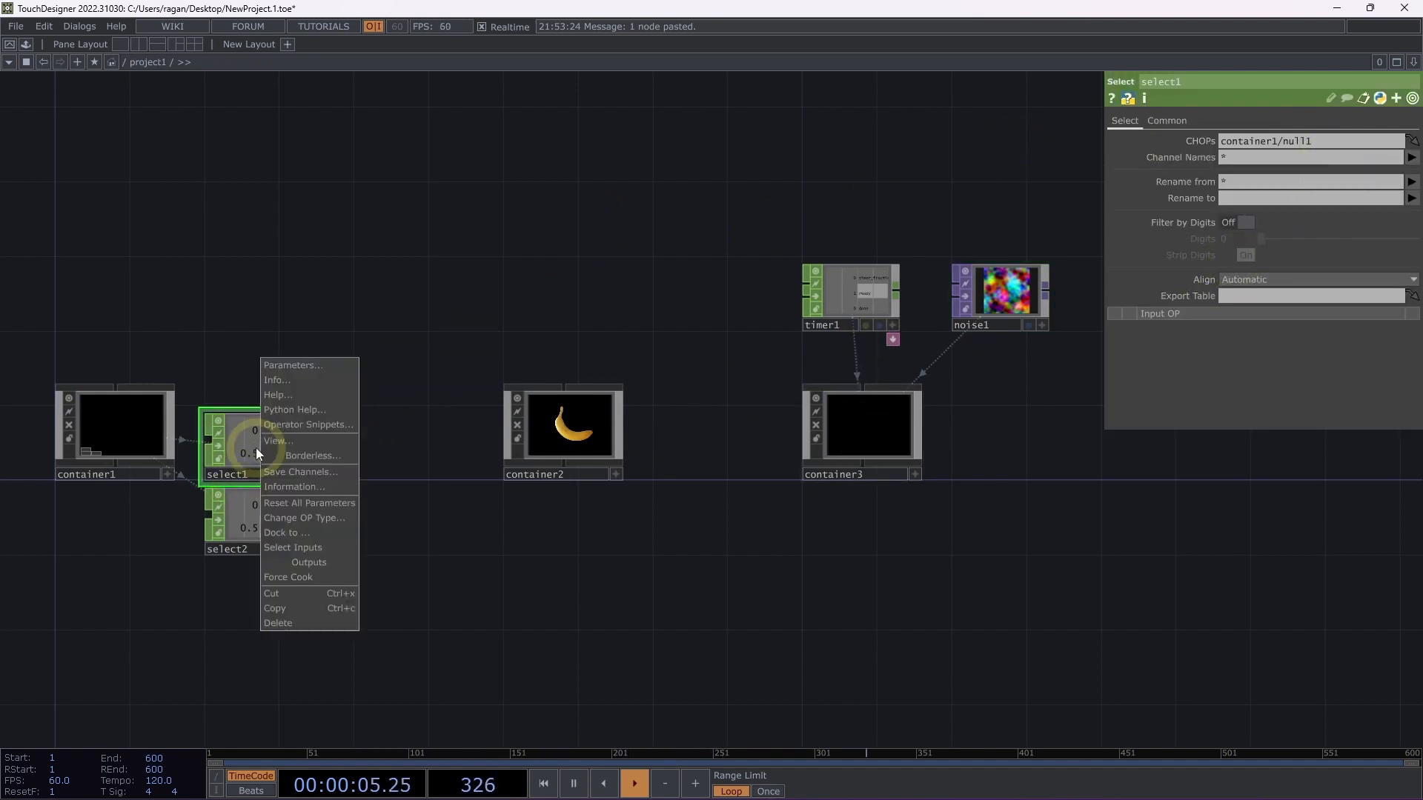
{"action": "left_click", "coordinate": [317, 367]}
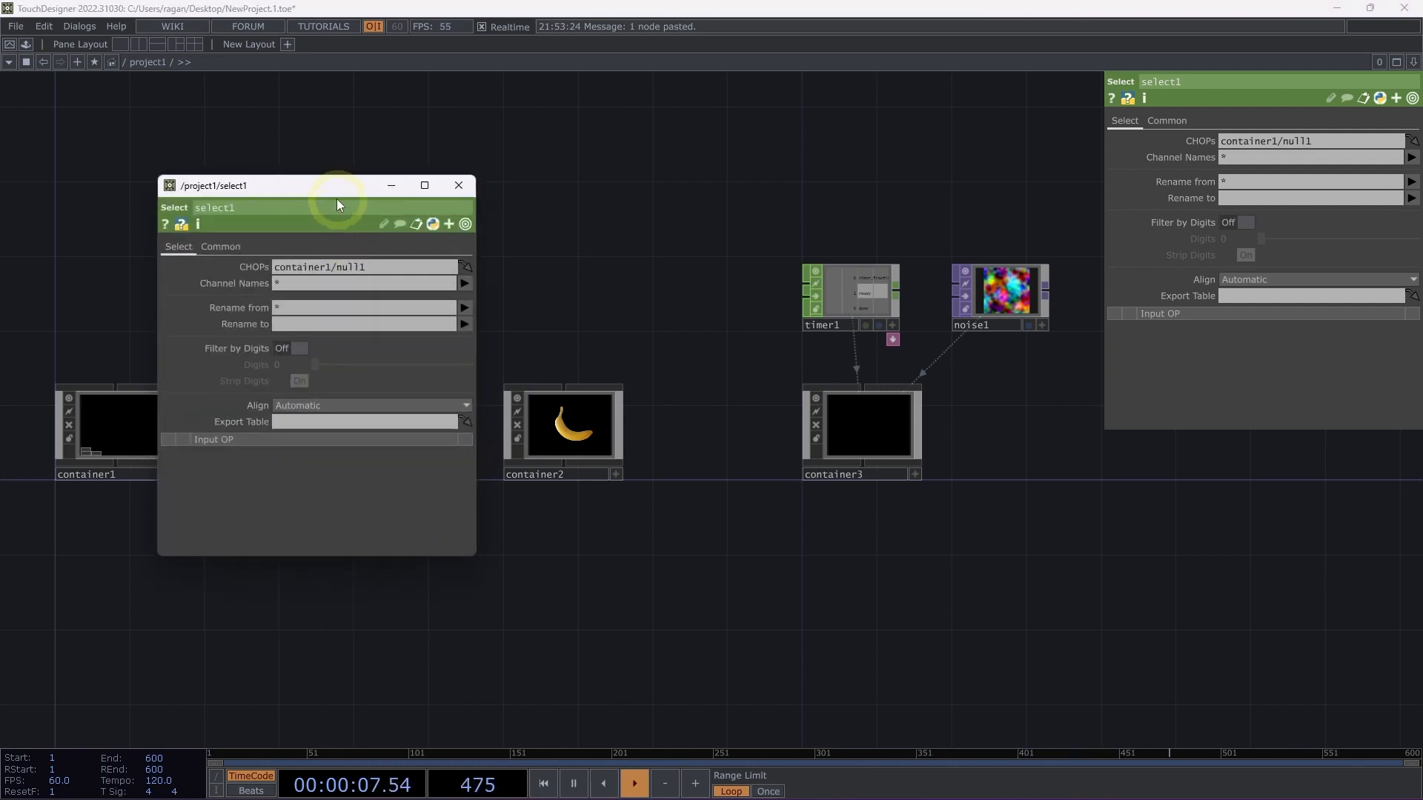
{"action": "left_click_drag", "start_coordinate": [337, 193], "coordinate": [572, 143]}
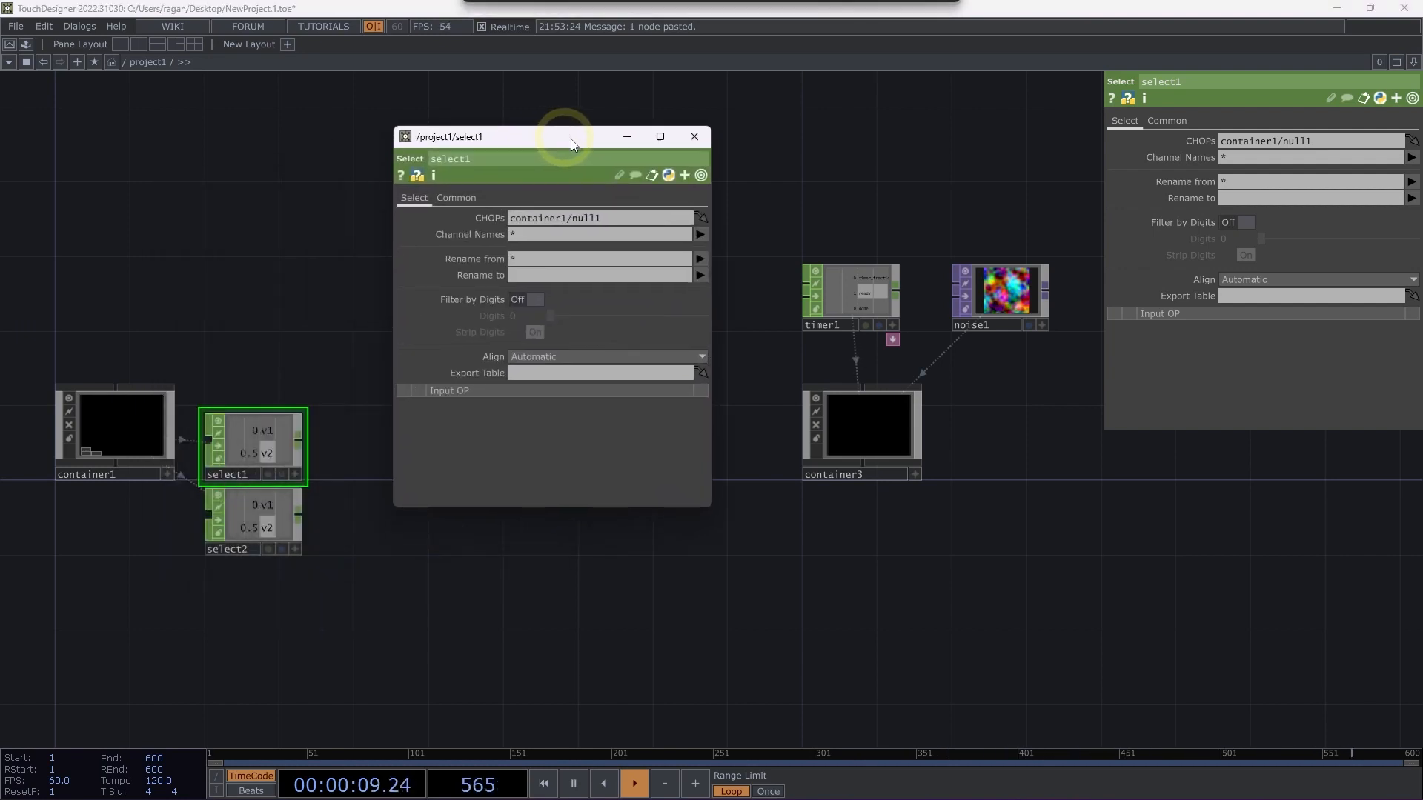
Jump to the operator referenced by select1's CHOPs path, inspect it inside container1, and close both floating windows.
{"action": "left_click", "coordinate": [701, 219]}
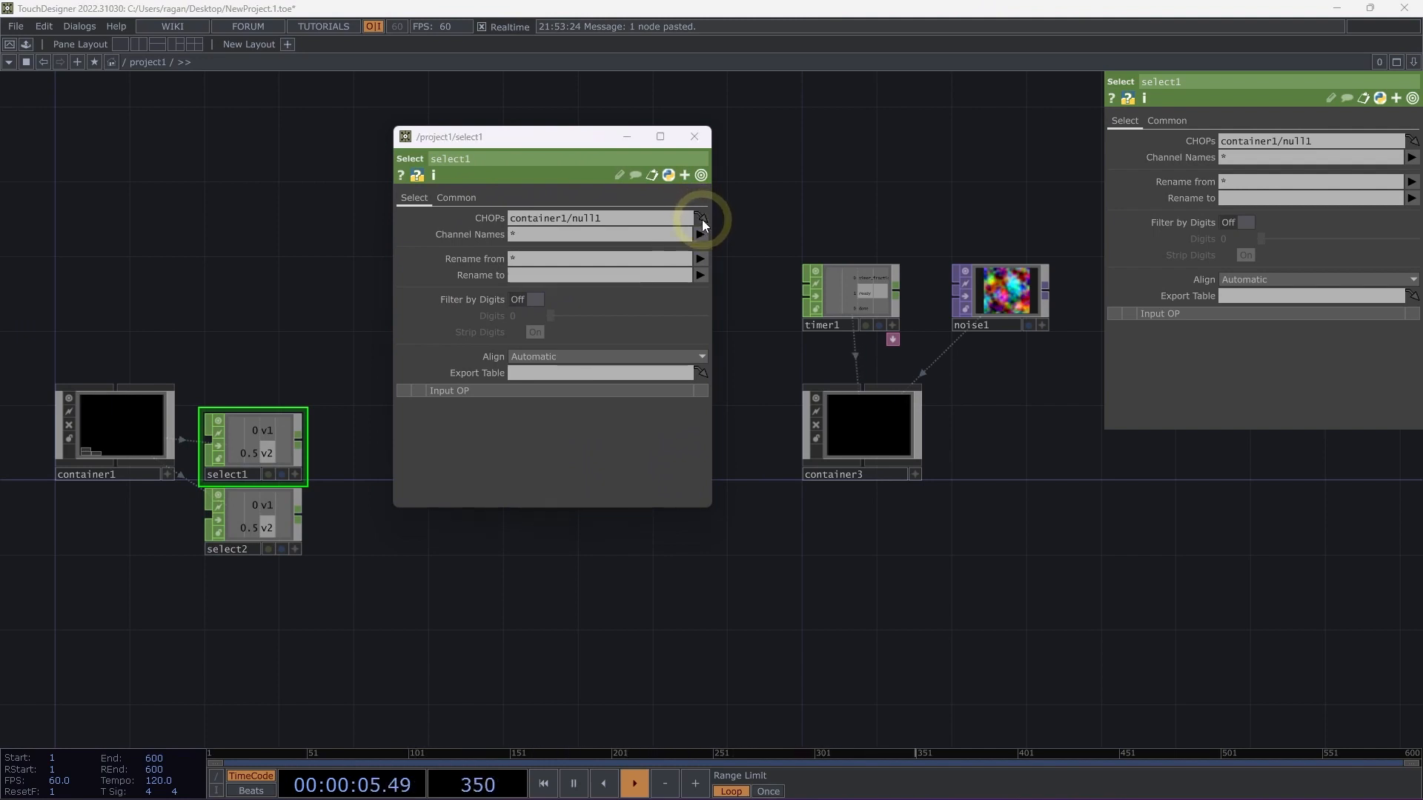
{"action": "key", "text": "h"}
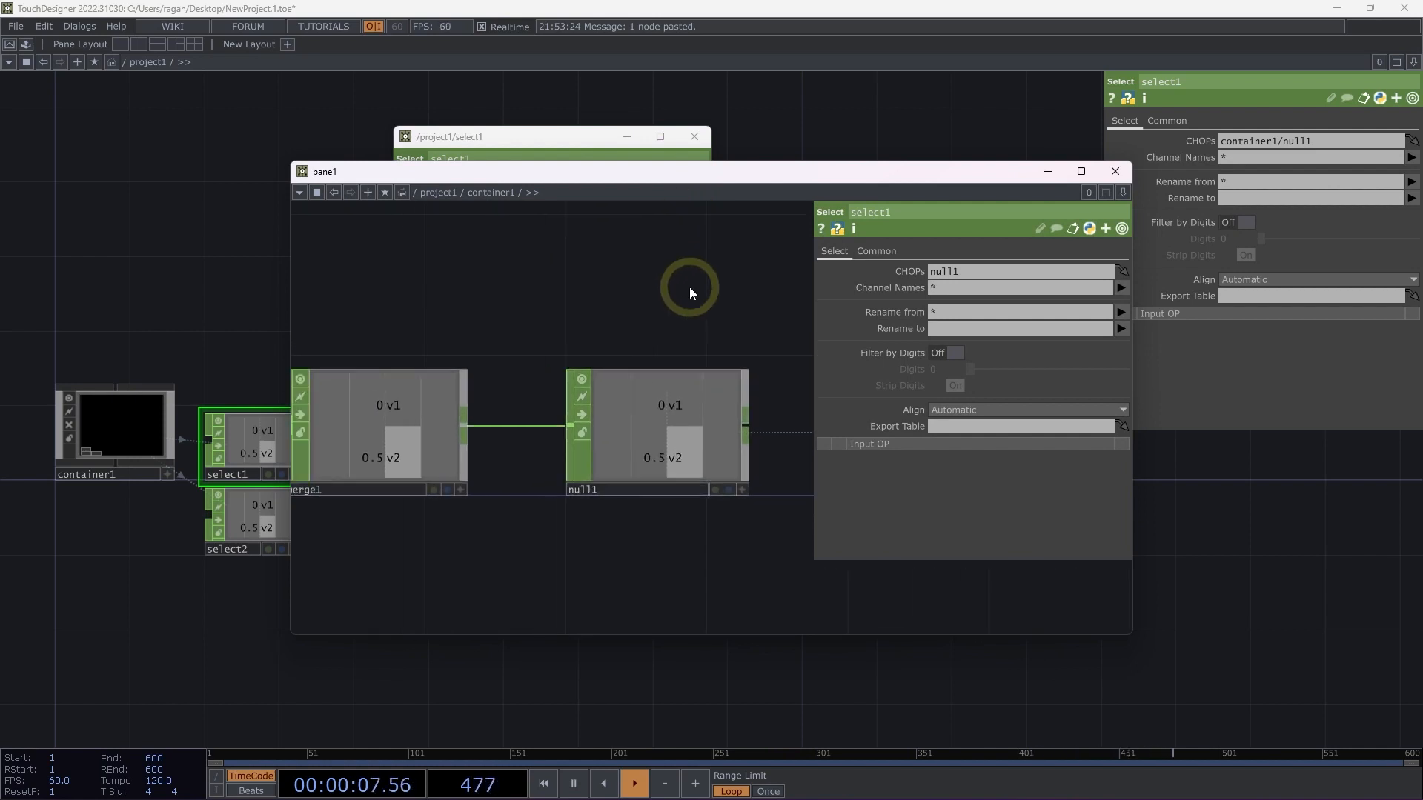
{"action": "left_click_drag", "start_coordinate": [676, 304], "coordinate": [512, 311]}
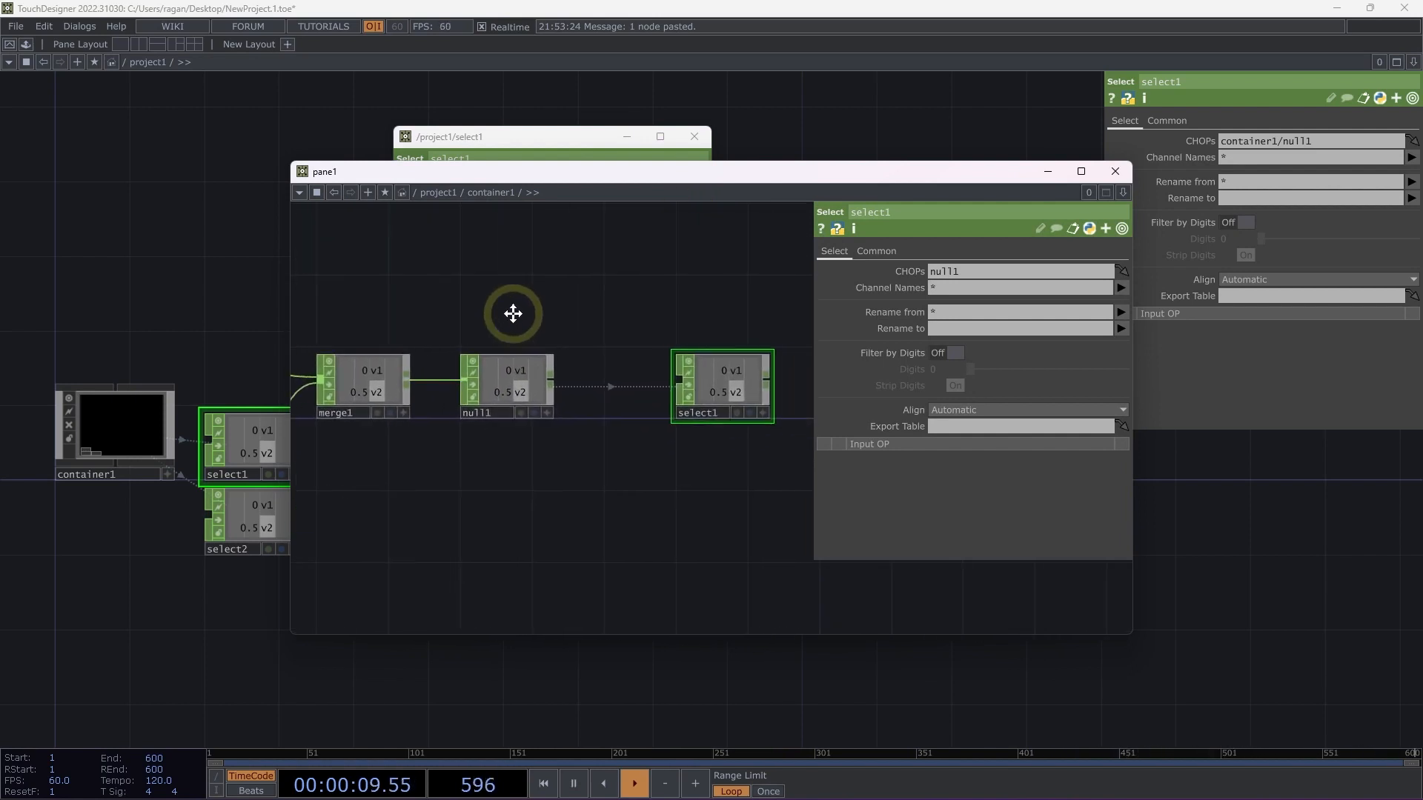
{"action": "left_click", "coordinate": [1119, 180]}
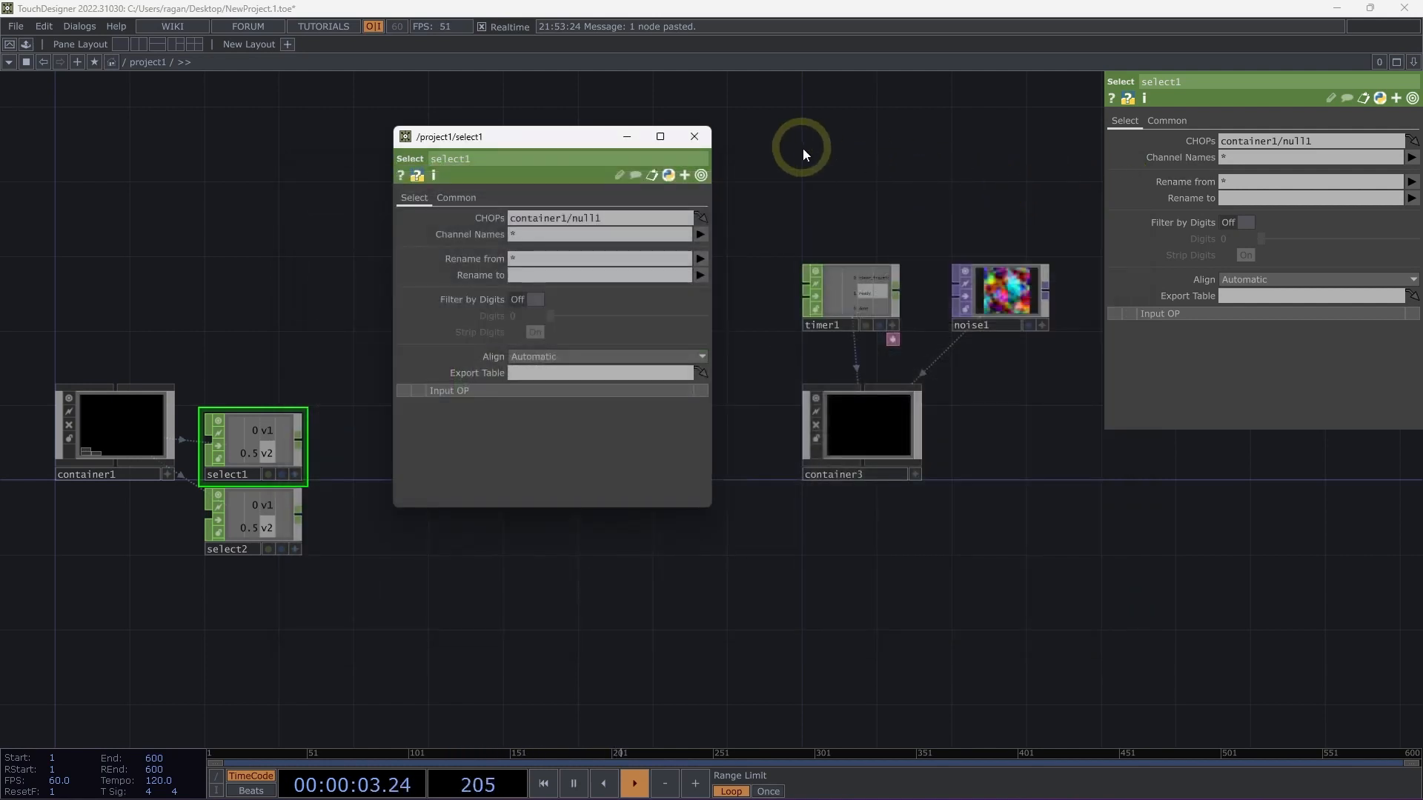
{"action": "left_click", "coordinate": [695, 138]}
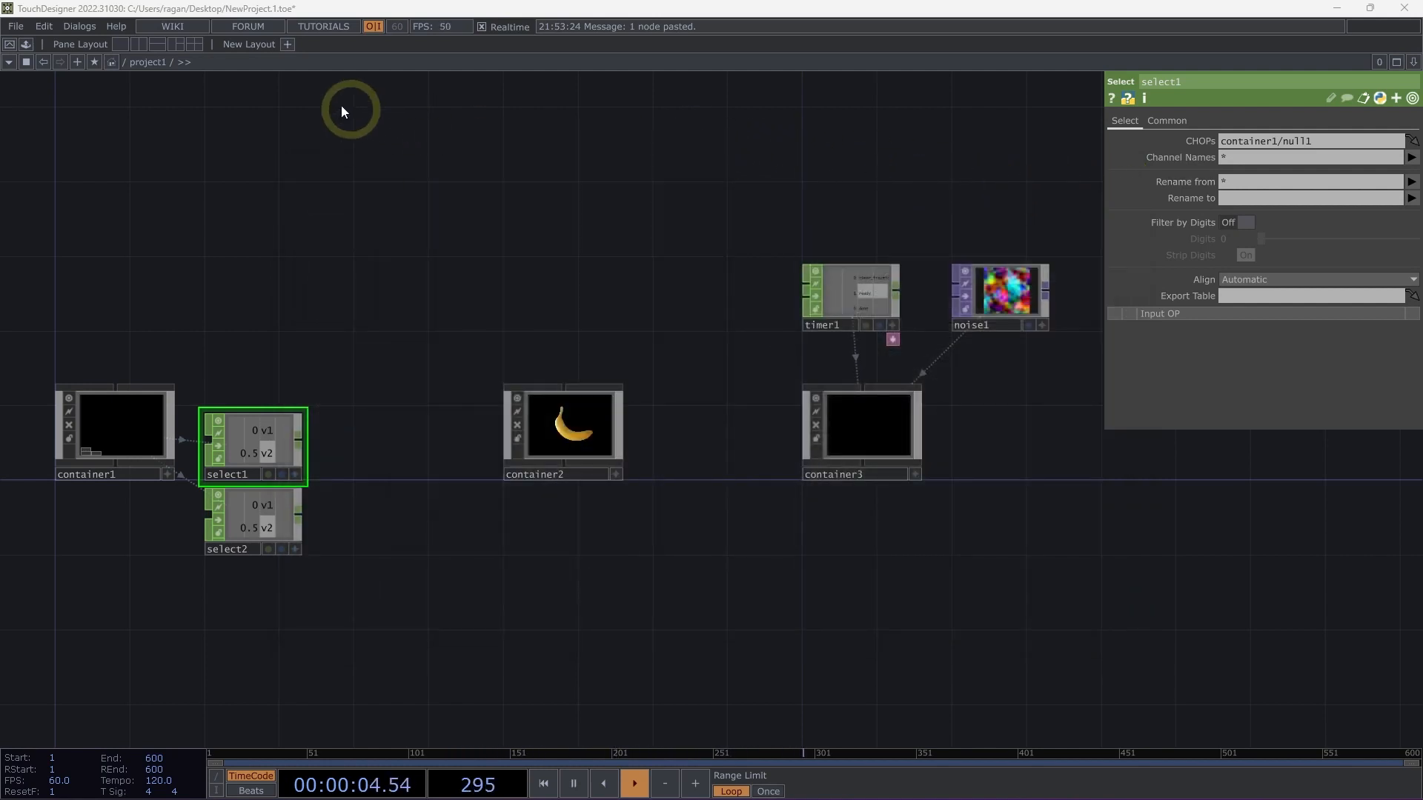
Enter container3, open its network in a floating window, and bring the main network back up to project1.
{"action": "left_click", "coordinate": [172, 62]}
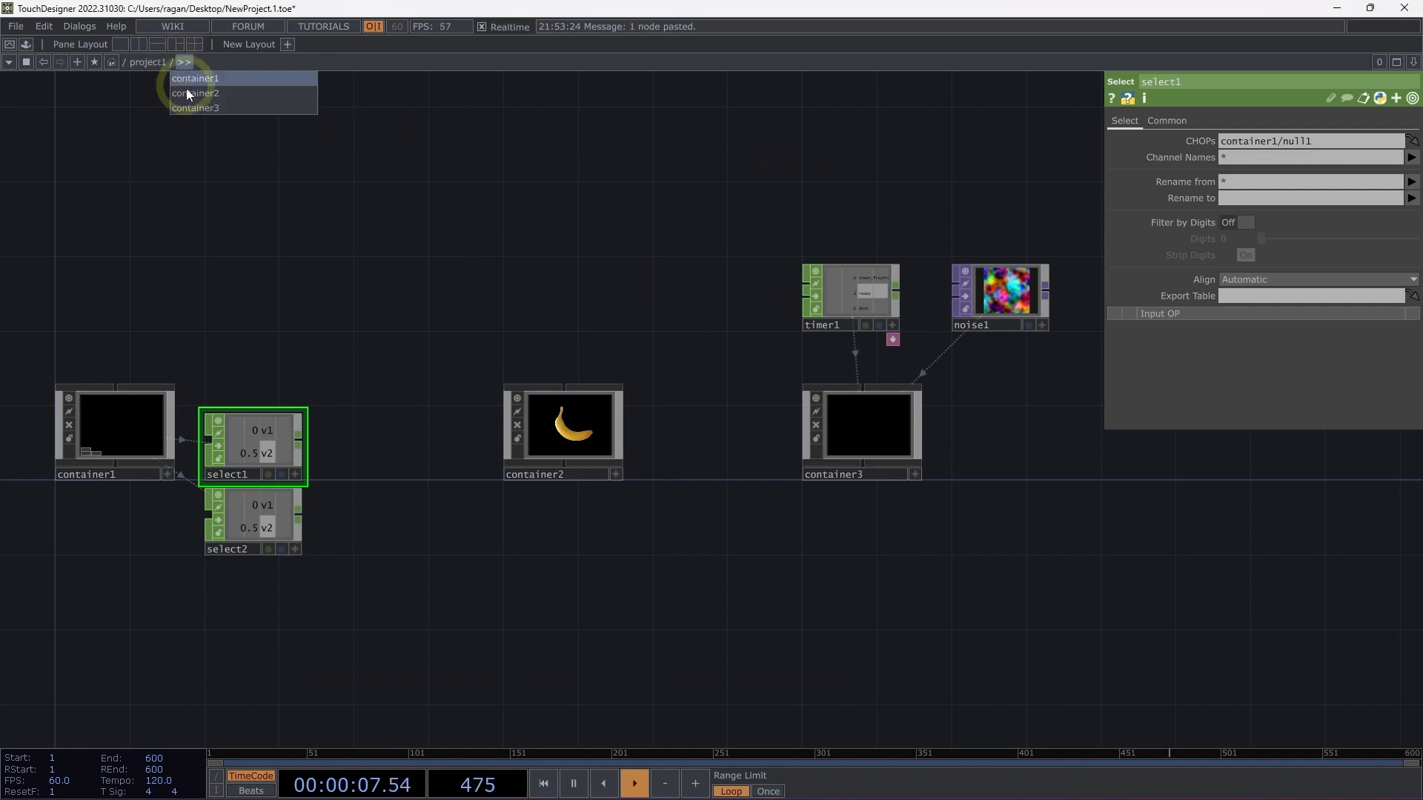
{"action": "left_click", "coordinate": [205, 109]}
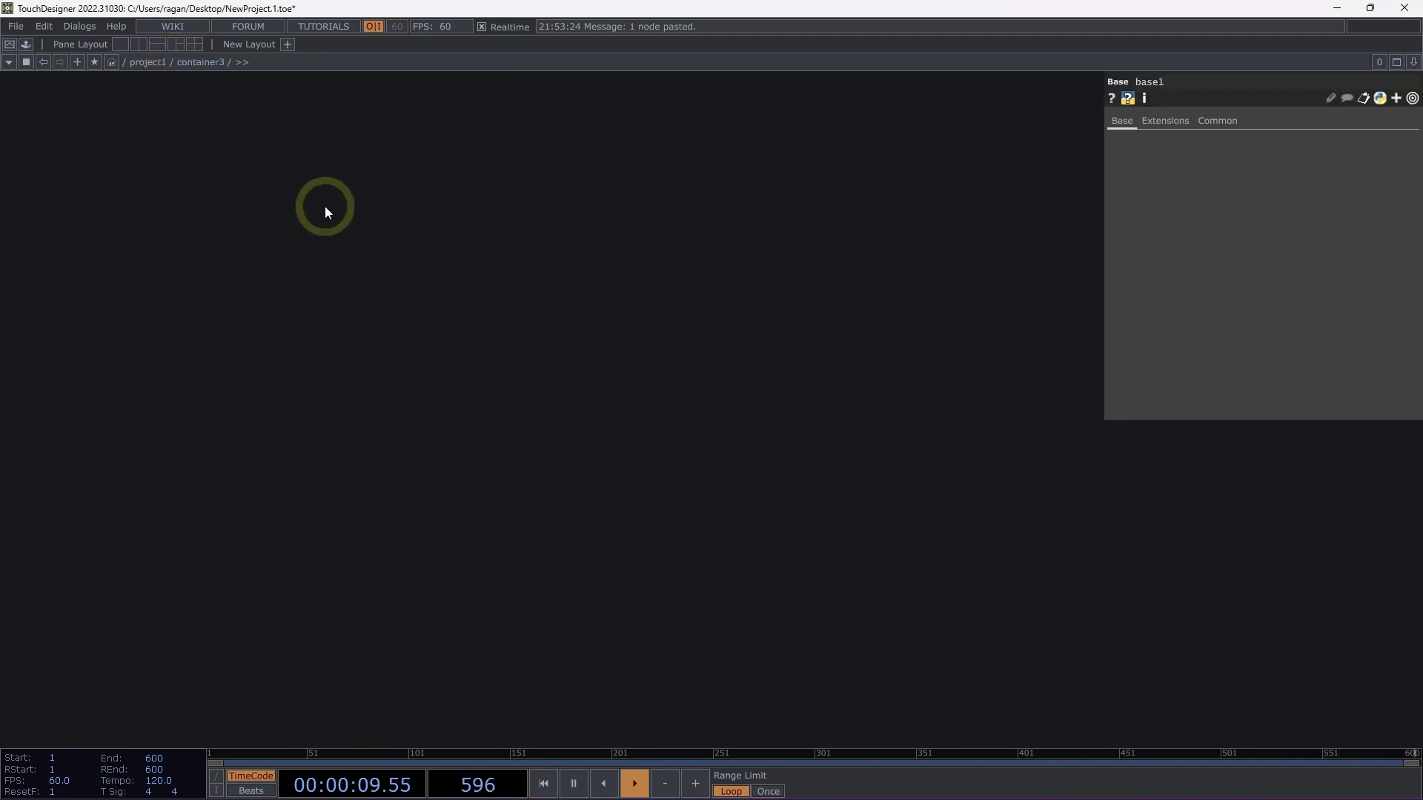
{"action": "key", "text": "h"}
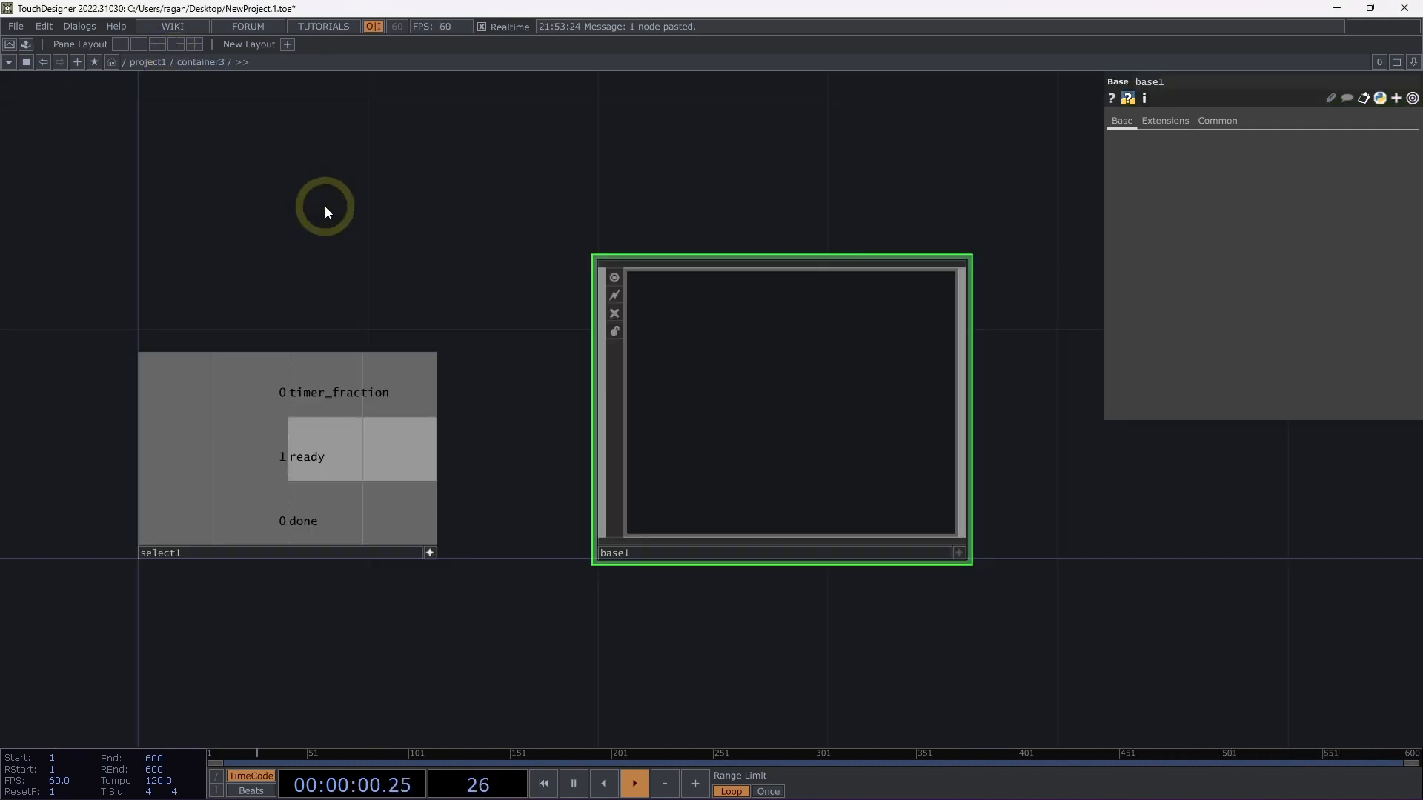
{"action": "right_click", "coordinate": [202, 63]}
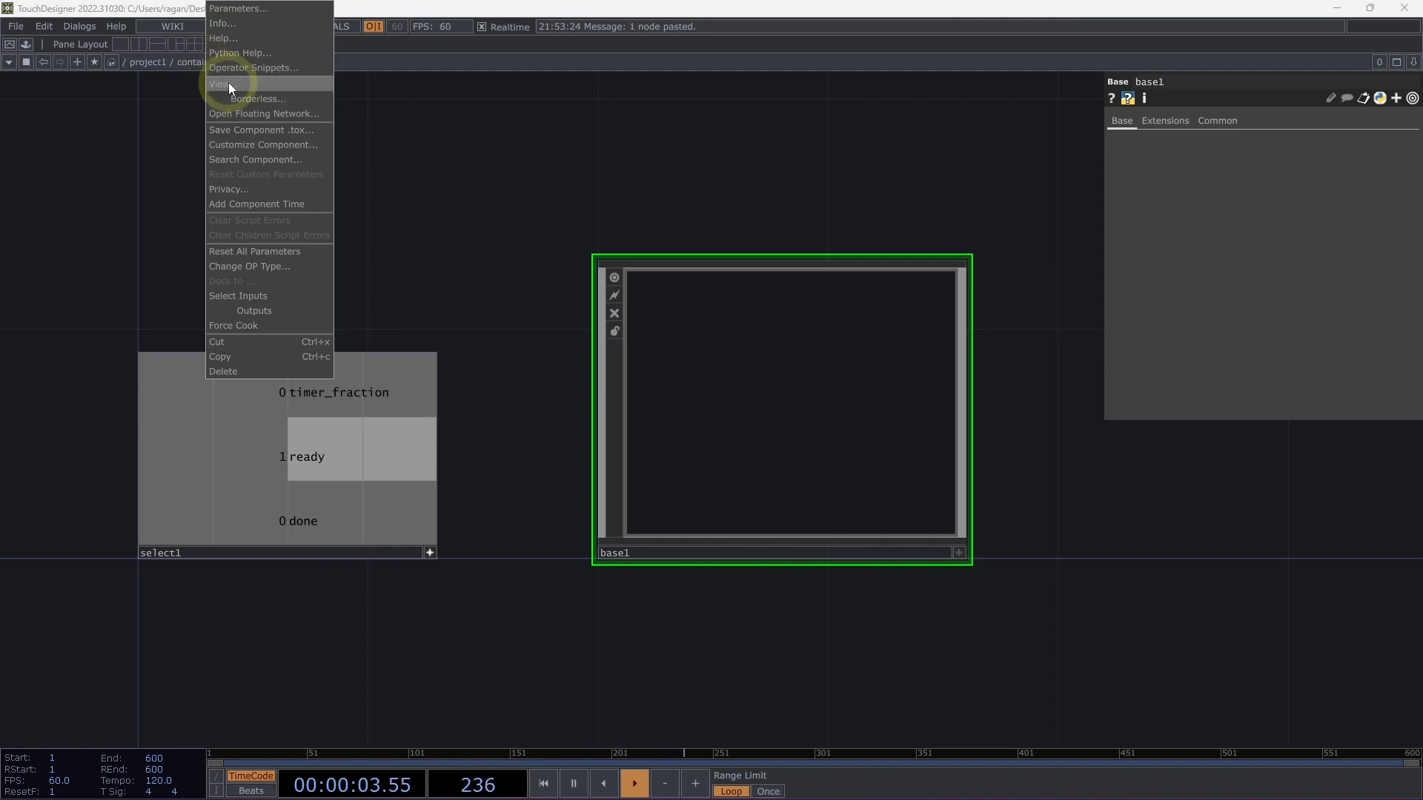
{"action": "left_click", "coordinate": [255, 114]}
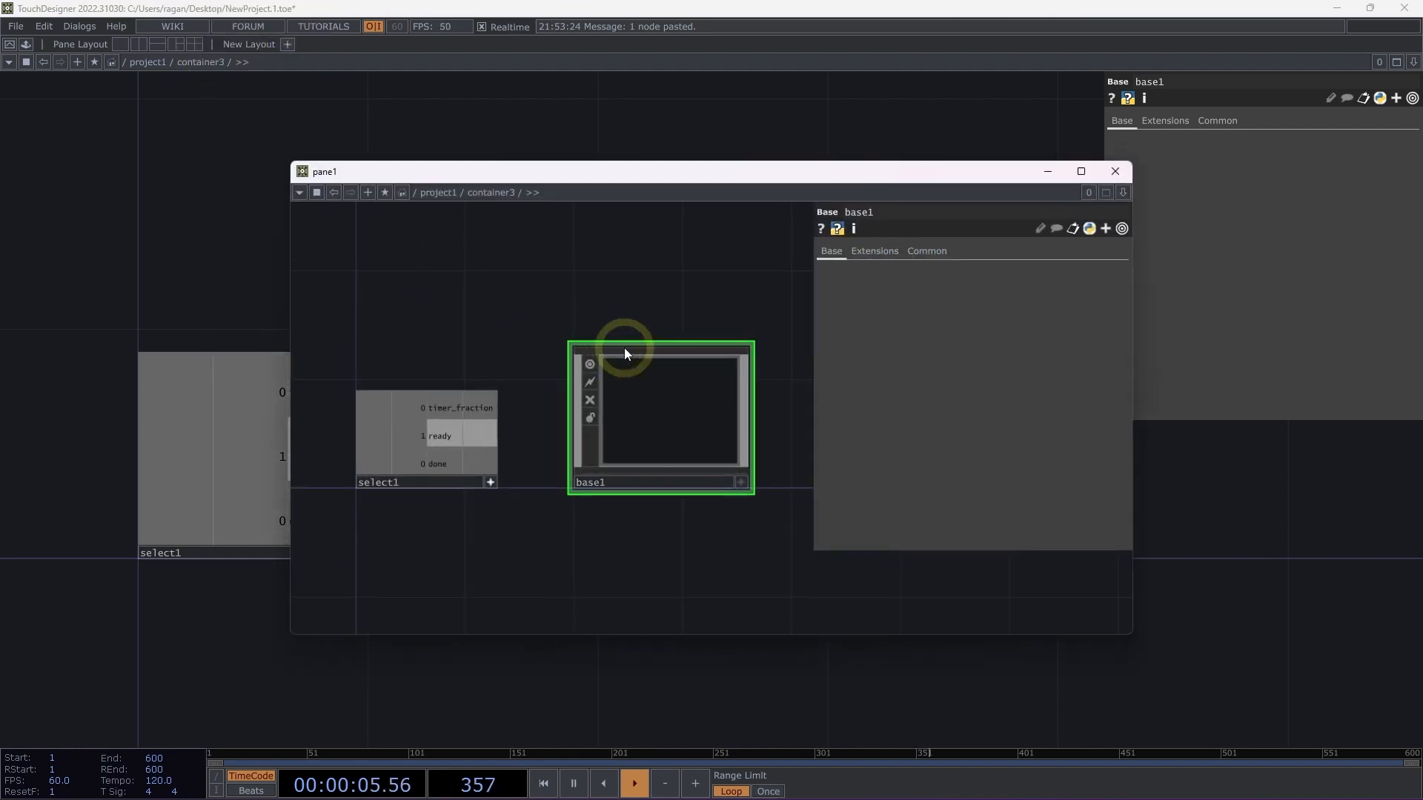
{"action": "scroll", "coordinate": [156, 260], "scroll_direction": "down", "scroll_amount": 3}
{"action": "scroll", "coordinate": [156, 260], "scroll_direction": "down", "scroll_amount": 3}
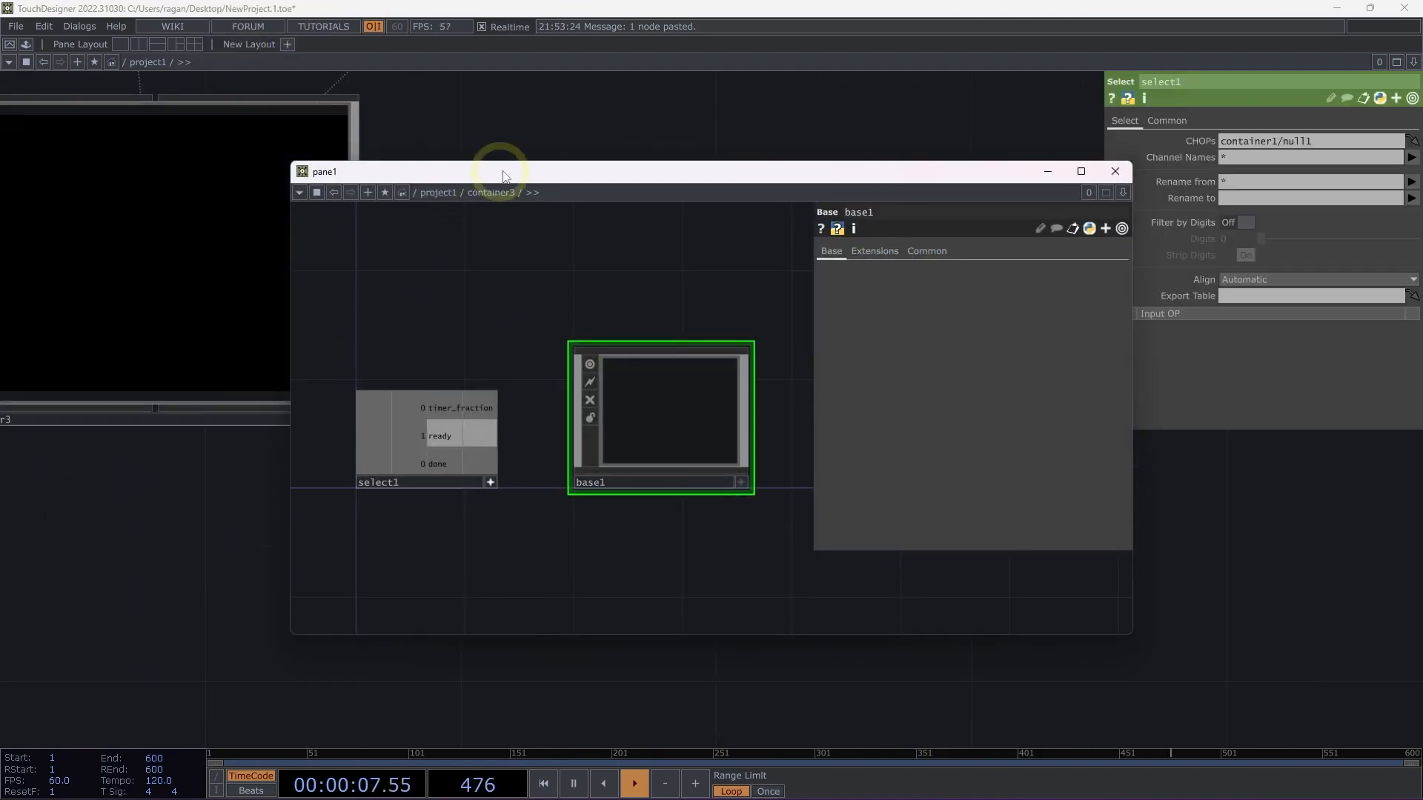
Position the floating container3 network below project1's operators to compare both levels, and close the floating window.
{"action": "left_click_drag", "start_coordinate": [511, 173], "coordinate": [233, 298]}
{"action": "scroll", "coordinate": [604, 172], "scroll_direction": "down", "scroll_amount": 10}
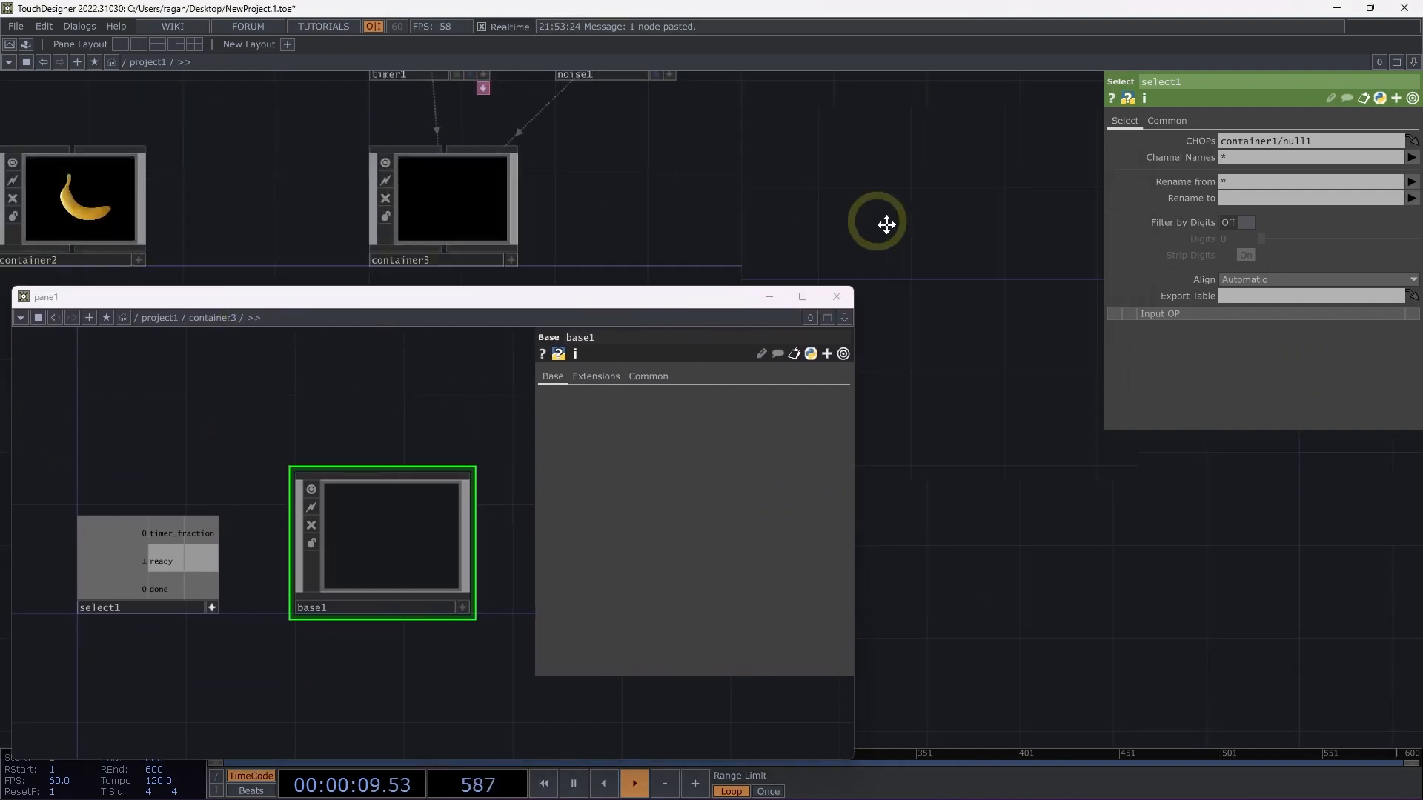
{"action": "left_click_drag", "start_coordinate": [630, 309], "coordinate": [653, 347]}
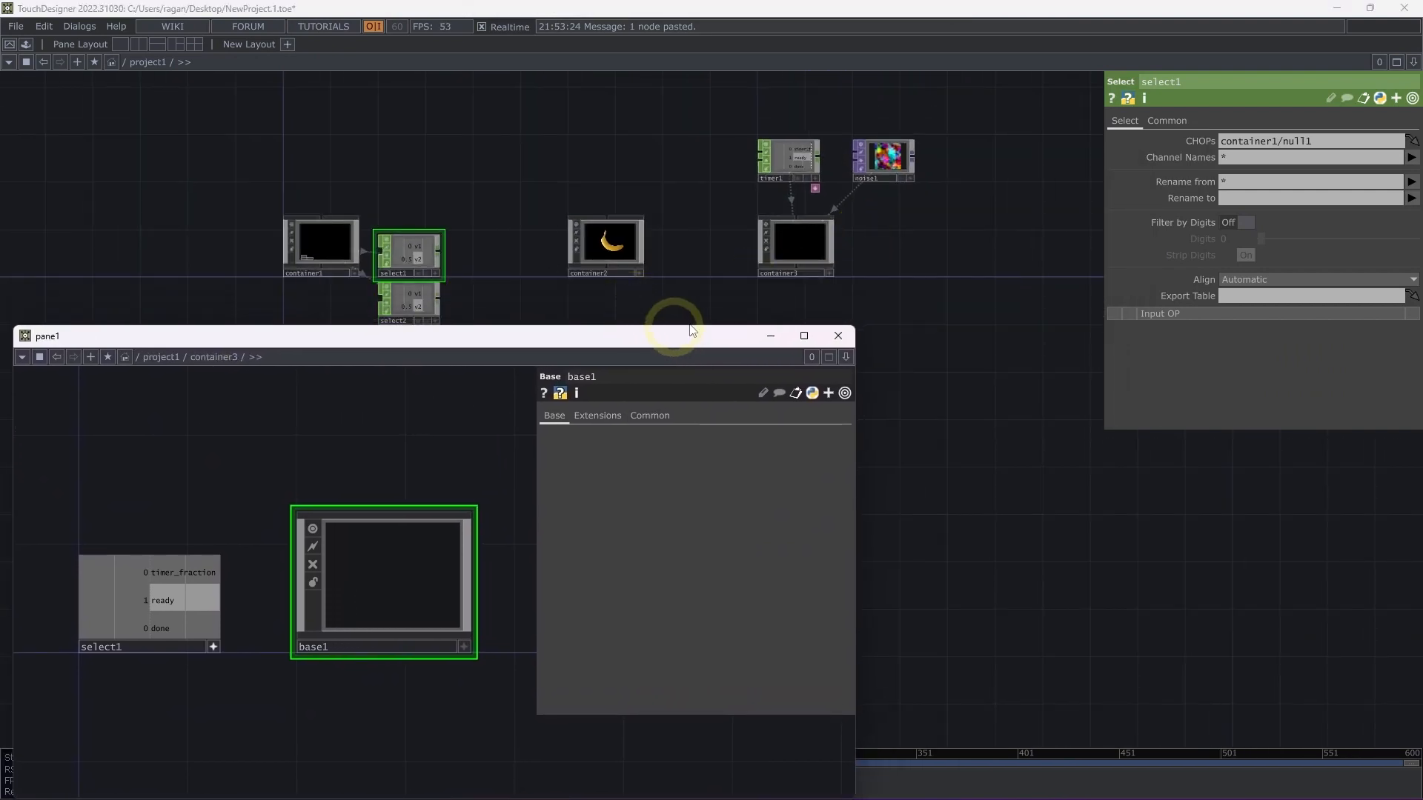
{"action": "left_click", "coordinate": [845, 335]}
{"action": "left_click_drag", "start_coordinate": [787, 349], "coordinate": [776, 395]}
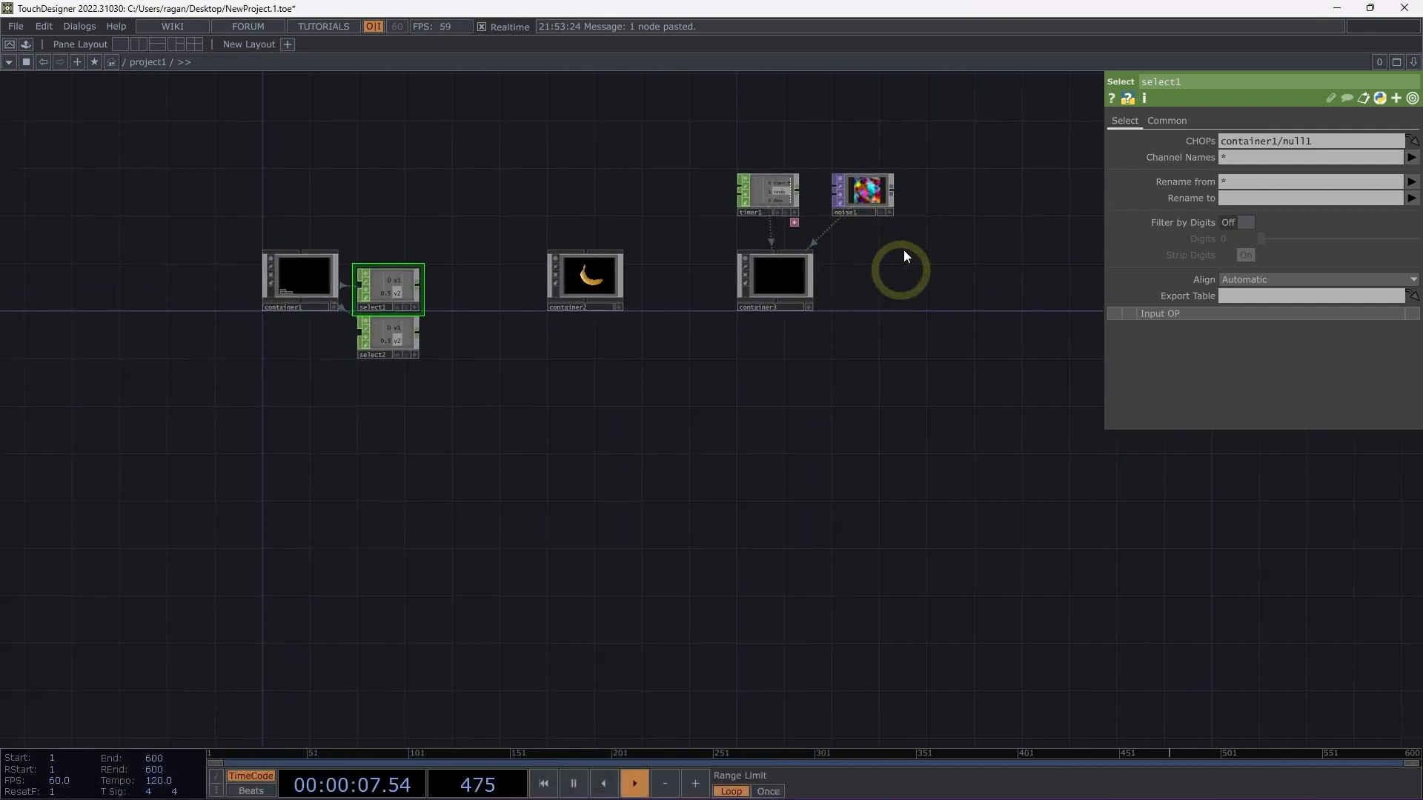